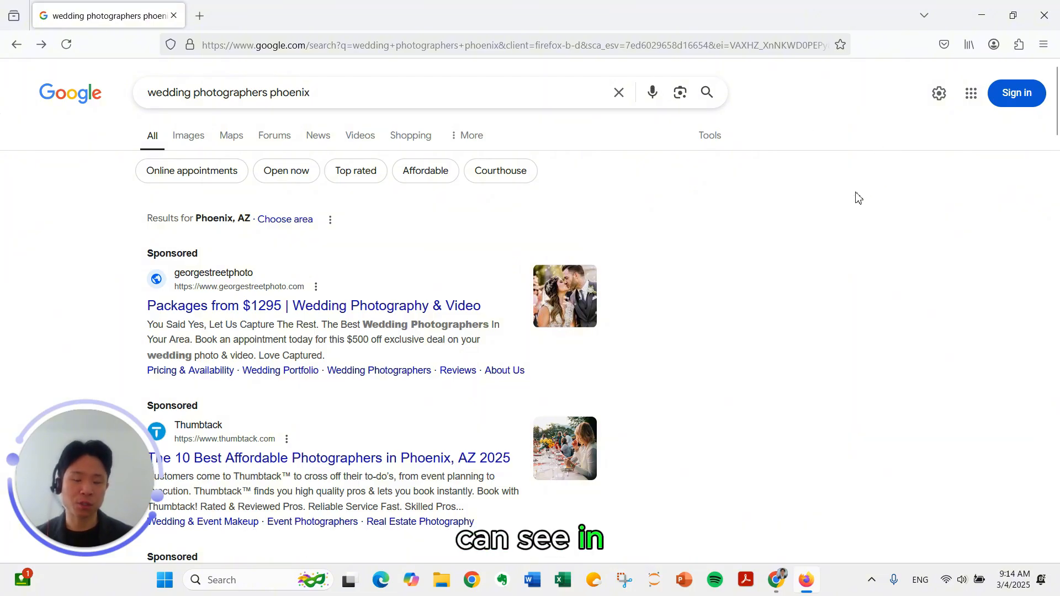
Look through the results for "wedding photographers phoenix", covering the sponsored ads, local businesses, aggregator sites, related questions and social media listings.
{"action": "scroll", "coordinate": [853, 204], "scroll_direction": "down", "scroll_amount": 2}
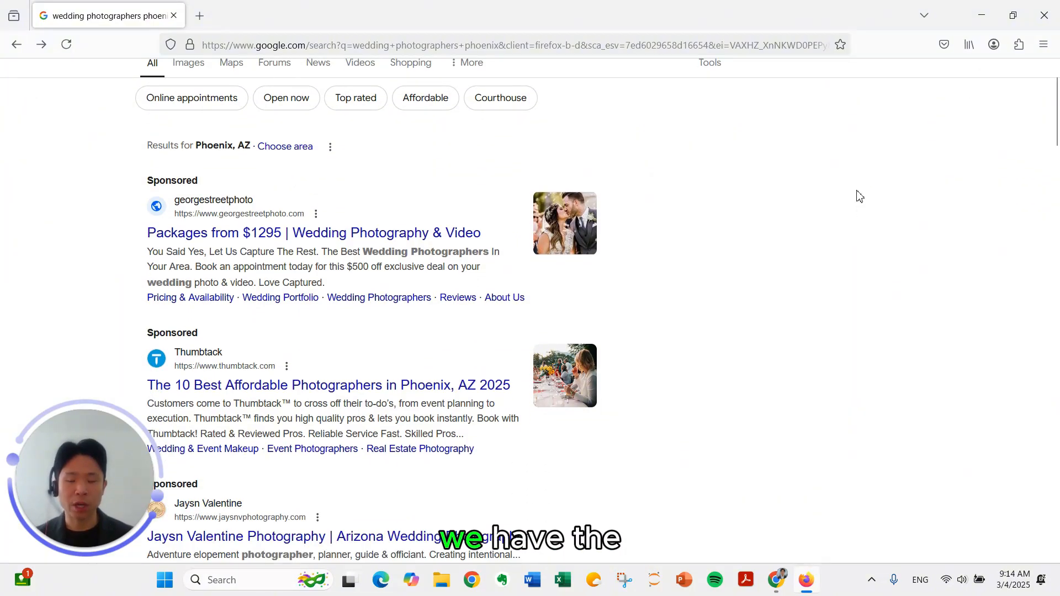
{"action": "scroll", "coordinate": [809, 384], "scroll_direction": "down", "scroll_amount": 10}
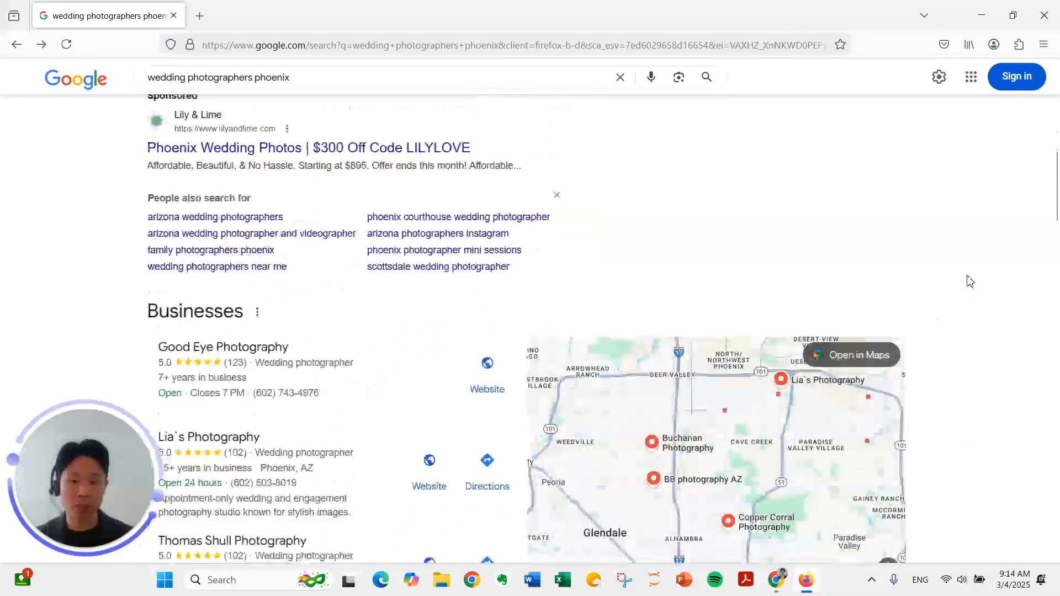
{"action": "scroll", "coordinate": [963, 279], "scroll_direction": "up", "scroll_amount": 1}
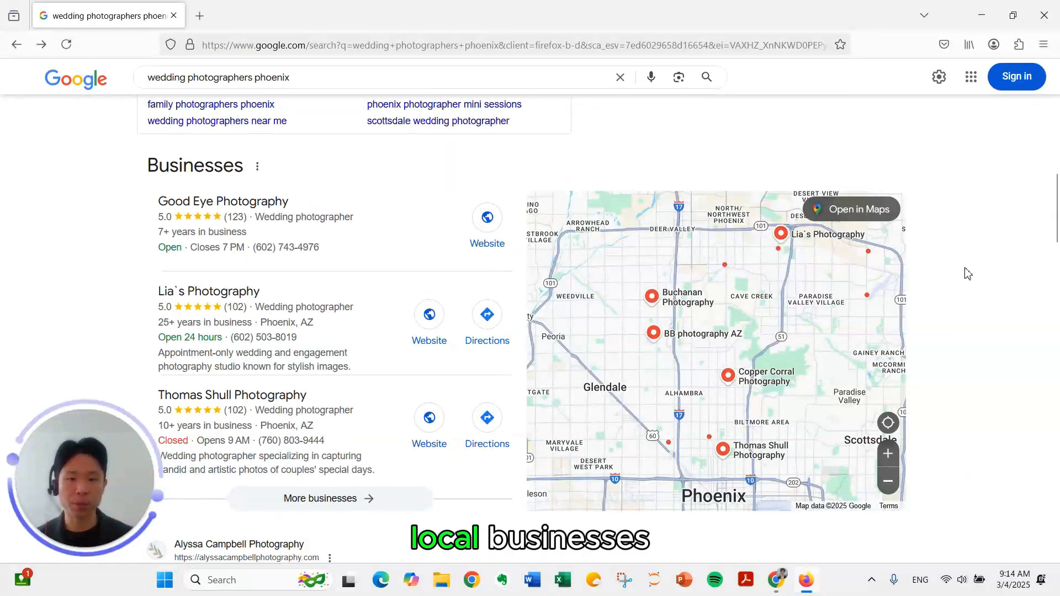
{"action": "scroll", "coordinate": [964, 280], "scroll_direction": "down", "scroll_amount": 6}
{"action": "scroll", "coordinate": [542, 286], "scroll_direction": "down", "scroll_amount": 2}
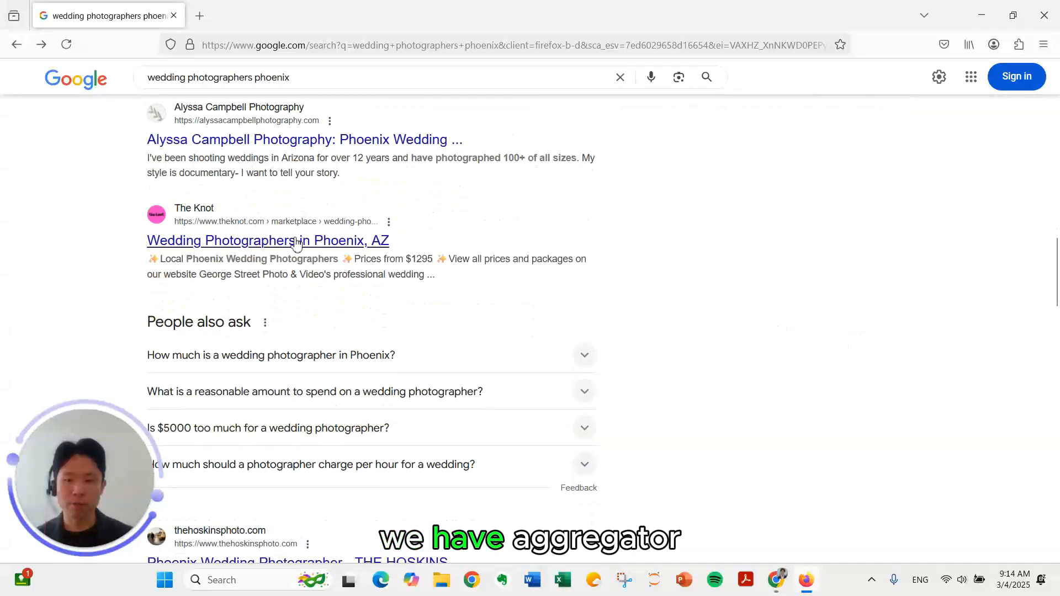
{"action": "scroll", "coordinate": [367, 241], "scroll_direction": "down", "scroll_amount": 2}
{"action": "scroll", "coordinate": [463, 293], "scroll_direction": "down", "scroll_amount": 9}
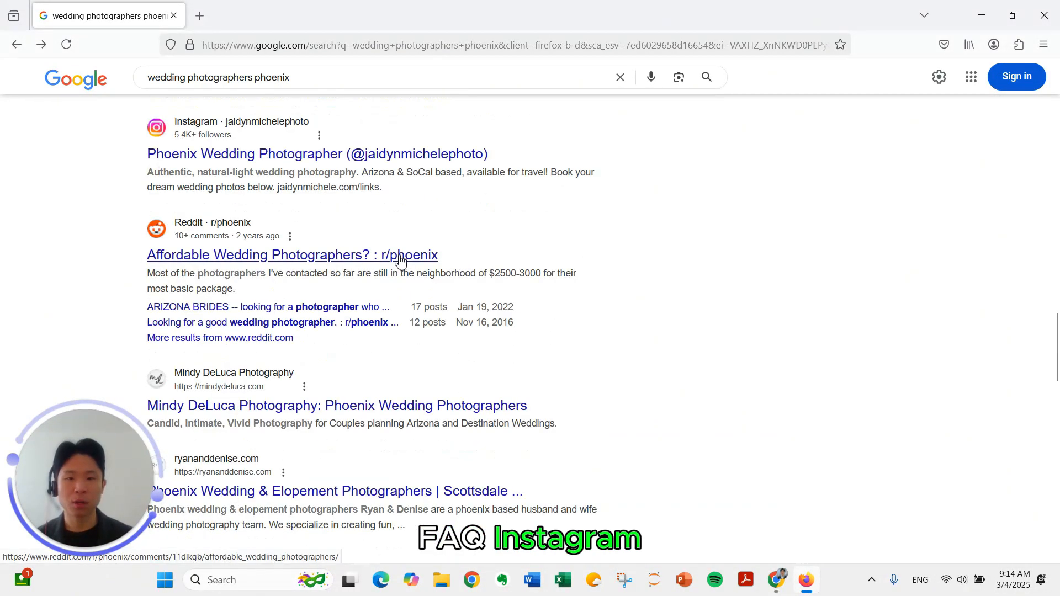
{"action": "scroll", "coordinate": [408, 276], "scroll_direction": "down", "scroll_amount": 3}
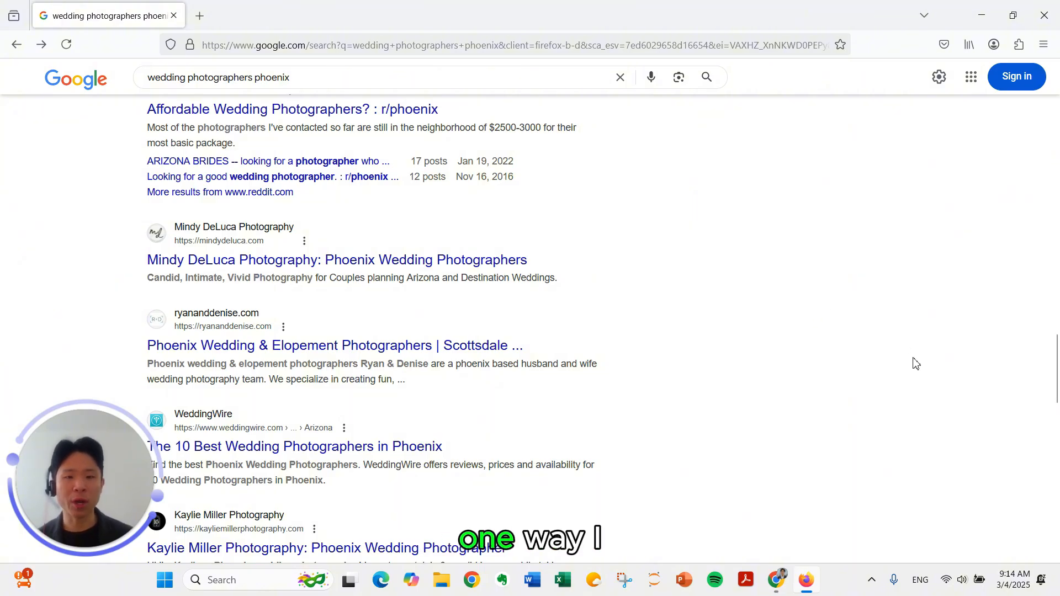
{"action": "middle_click", "coordinate": [914, 454]}
{"action": "scroll", "coordinate": [930, 348], "scroll_direction": "up", "scroll_amount": 10}
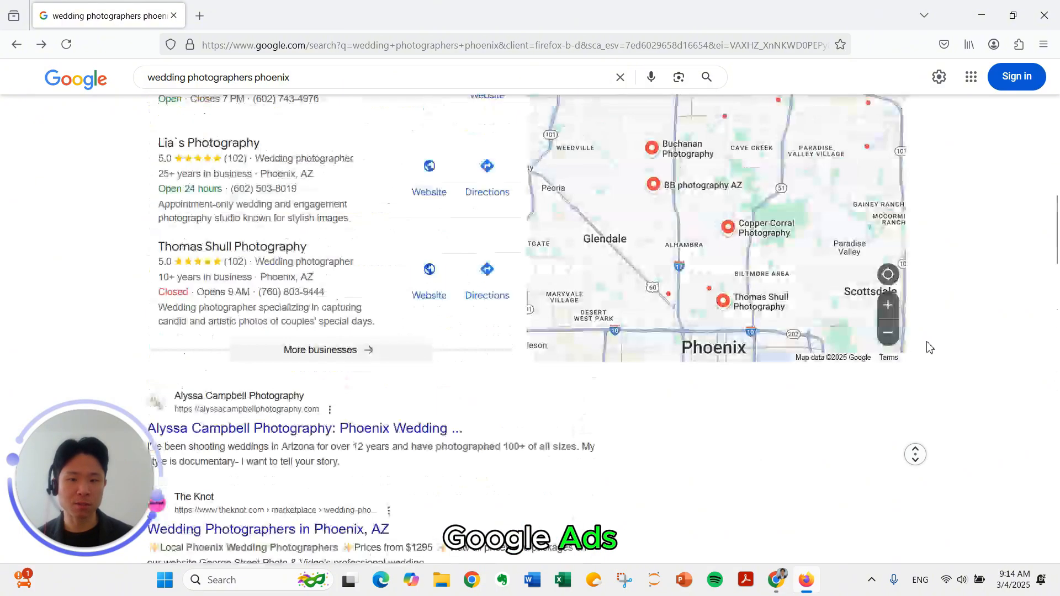
{"action": "scroll", "coordinate": [929, 348], "scroll_direction": "up", "scroll_amount": 5}
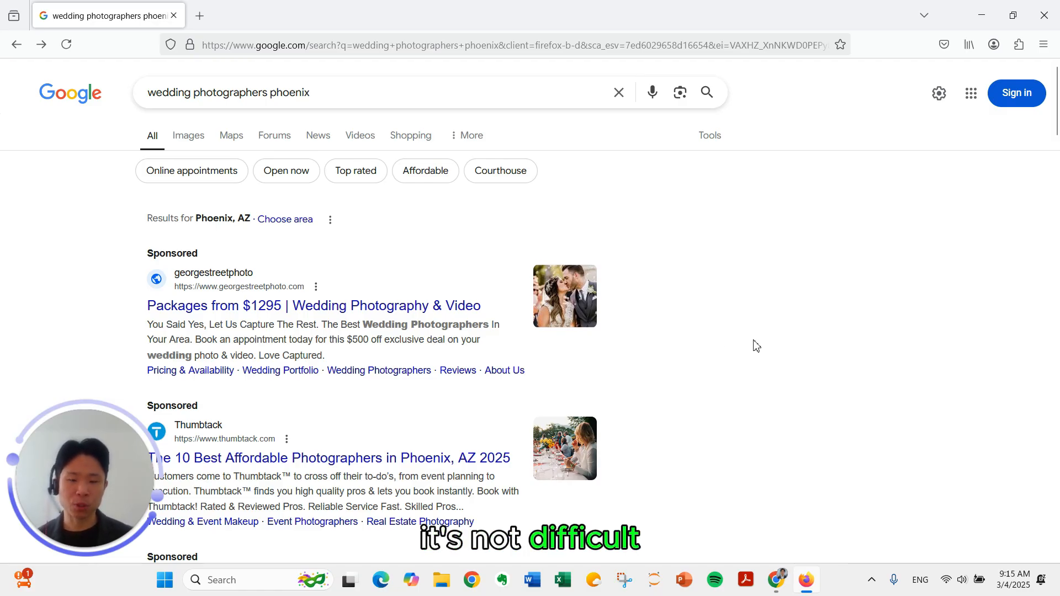
Examine the sponsored ads for the wedding photographer search, comparing their headlines, descriptions and relevance to Phoenix wedding photography.
{"action": "scroll", "coordinate": [755, 343], "scroll_direction": "down", "scroll_amount": 3}
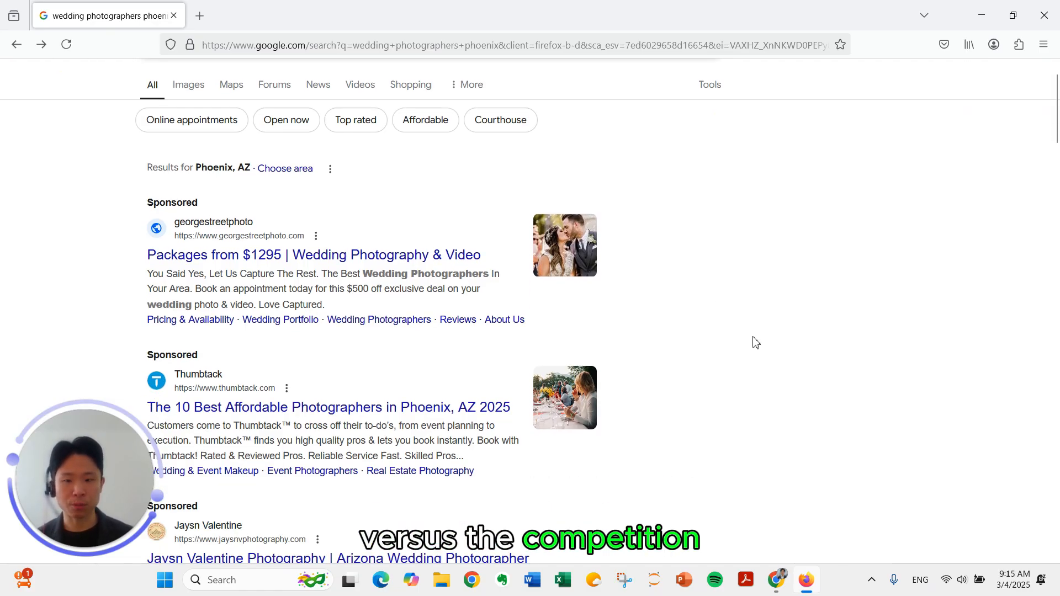
{"action": "scroll", "coordinate": [304, 246], "scroll_direction": "down", "scroll_amount": 5}
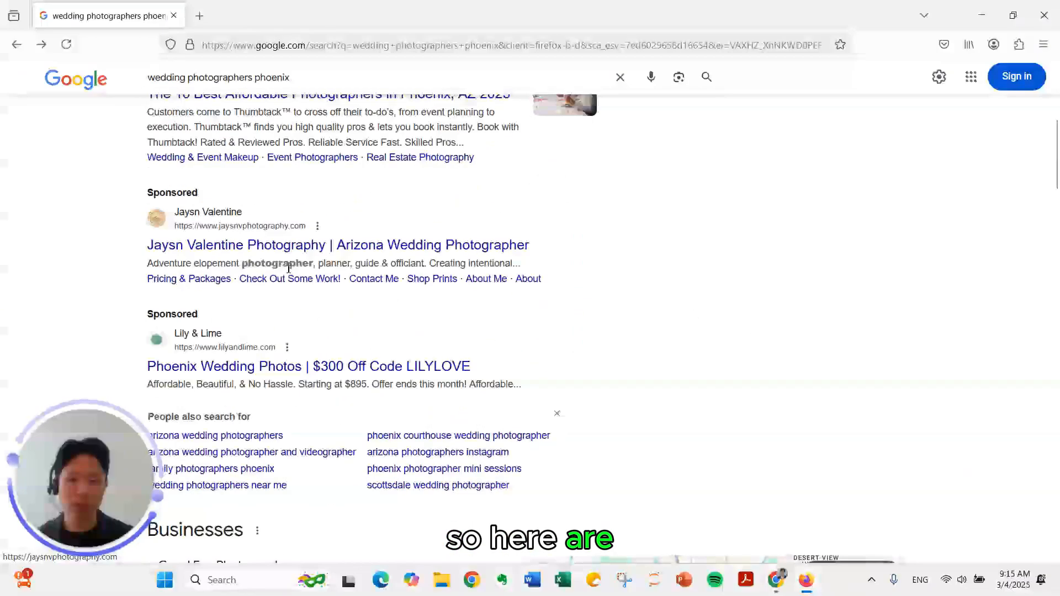
{"action": "scroll", "coordinate": [293, 259], "scroll_direction": "up", "scroll_amount": 4}
{"action": "scroll", "coordinate": [303, 245], "scroll_direction": "up", "scroll_amount": 3}
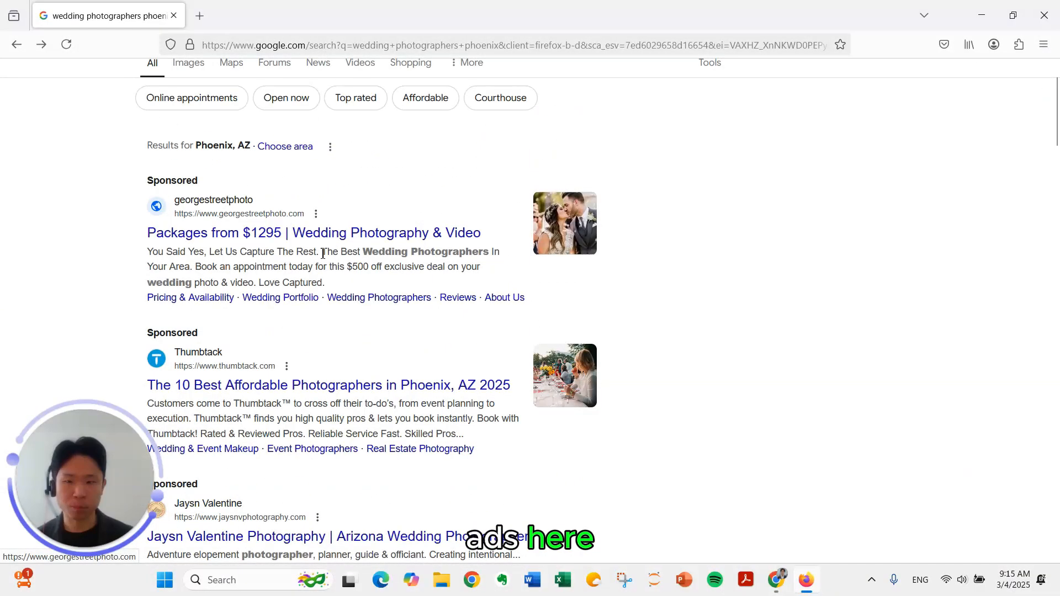
{"action": "scroll", "coordinate": [323, 276], "scroll_direction": "down", "scroll_amount": 3}
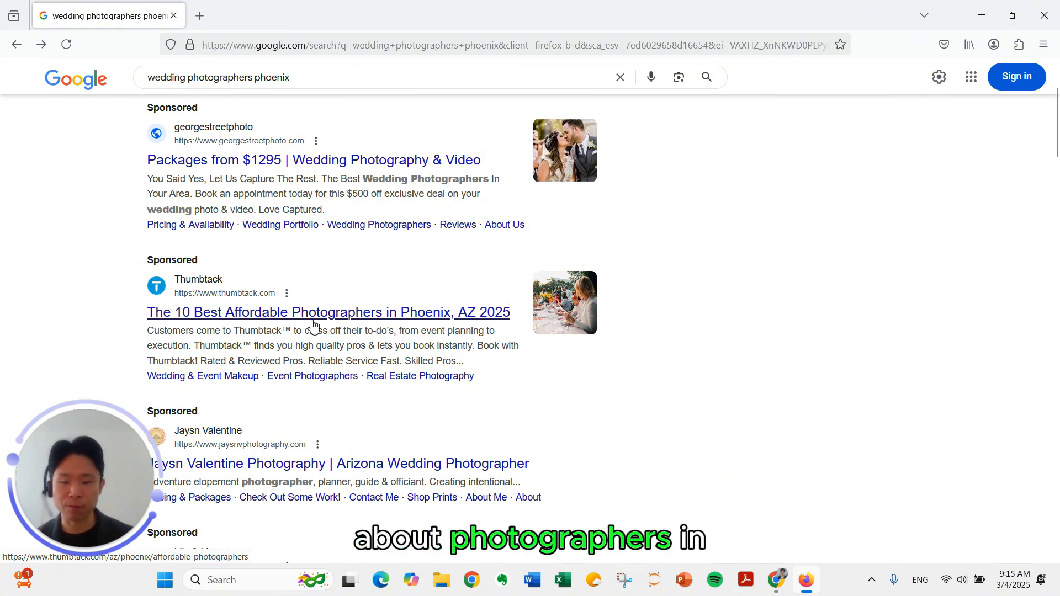
{"action": "scroll", "coordinate": [287, 320], "scroll_direction": "up", "scroll_amount": 3}
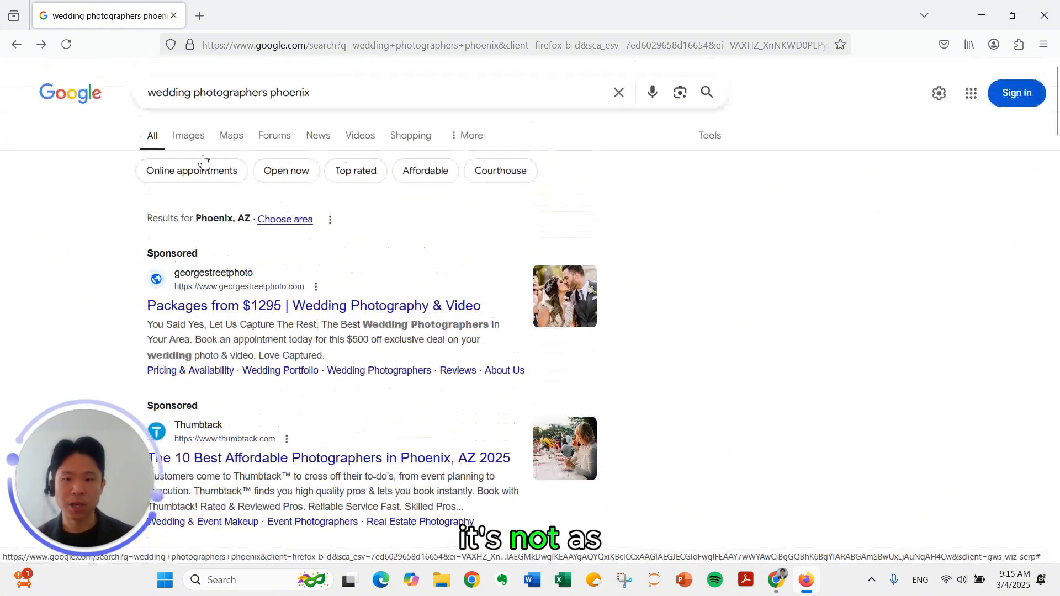
{"action": "scroll", "coordinate": [300, 253], "scroll_direction": "down", "scroll_amount": 5}
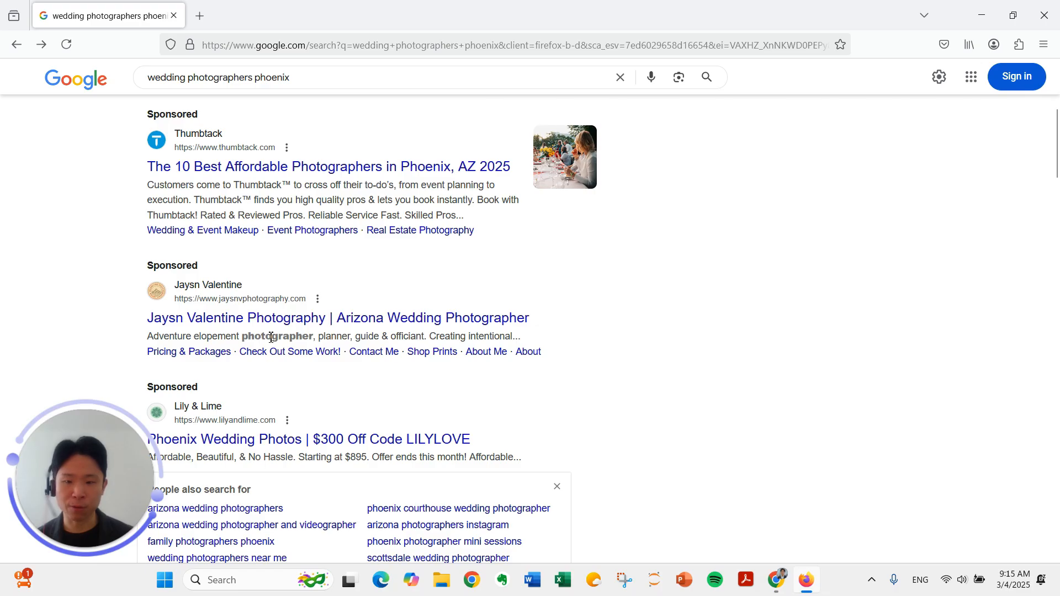
{"action": "scroll", "coordinate": [578, 342], "scroll_direction": "down", "scroll_amount": 1}
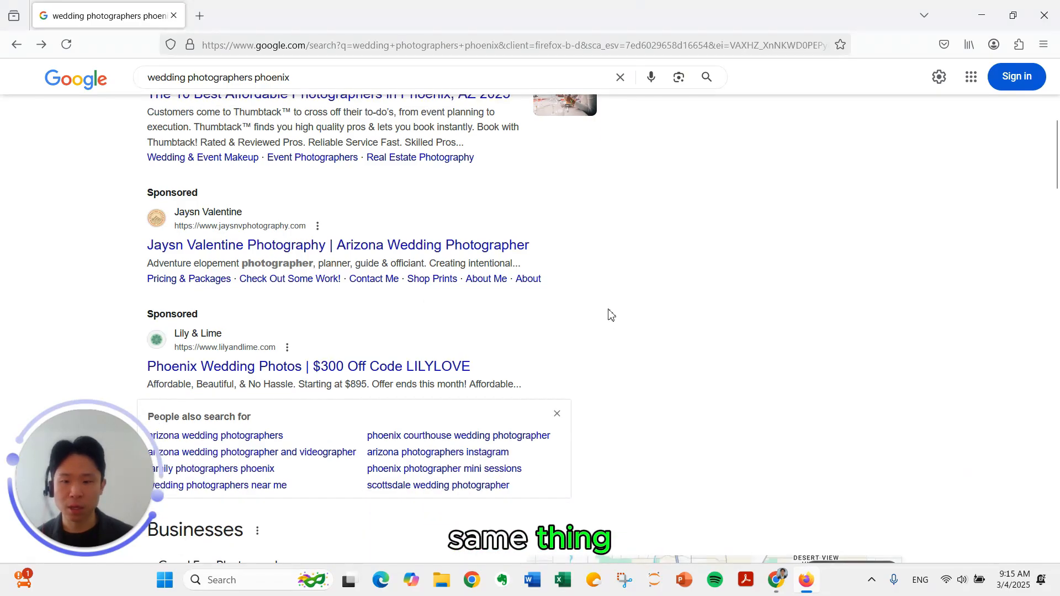
{"action": "scroll", "coordinate": [610, 314], "scroll_direction": "down", "scroll_amount": 1}
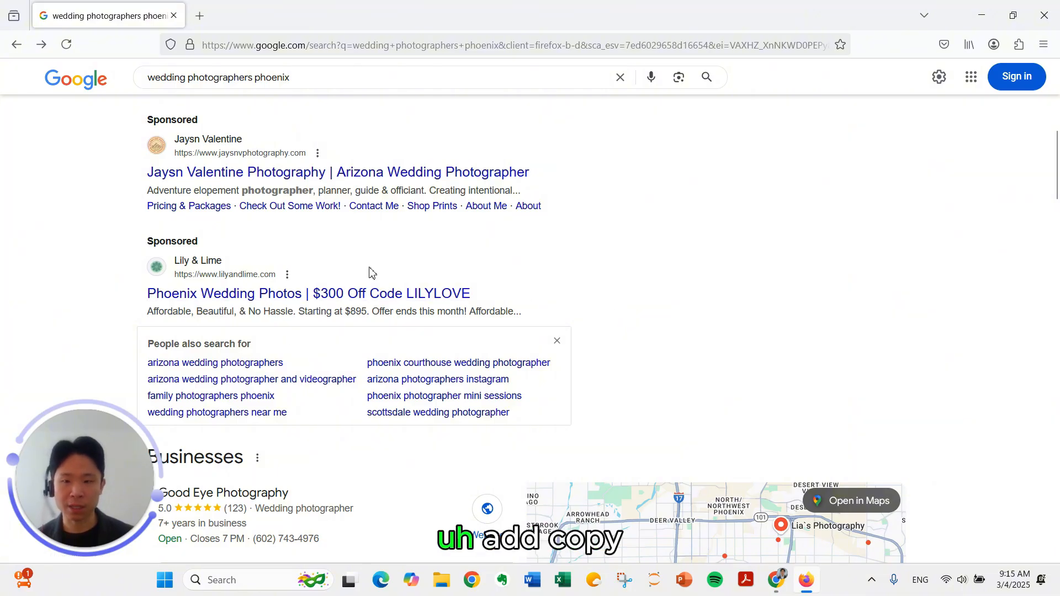
{"action": "scroll", "coordinate": [369, 272], "scroll_direction": "up", "scroll_amount": 6}
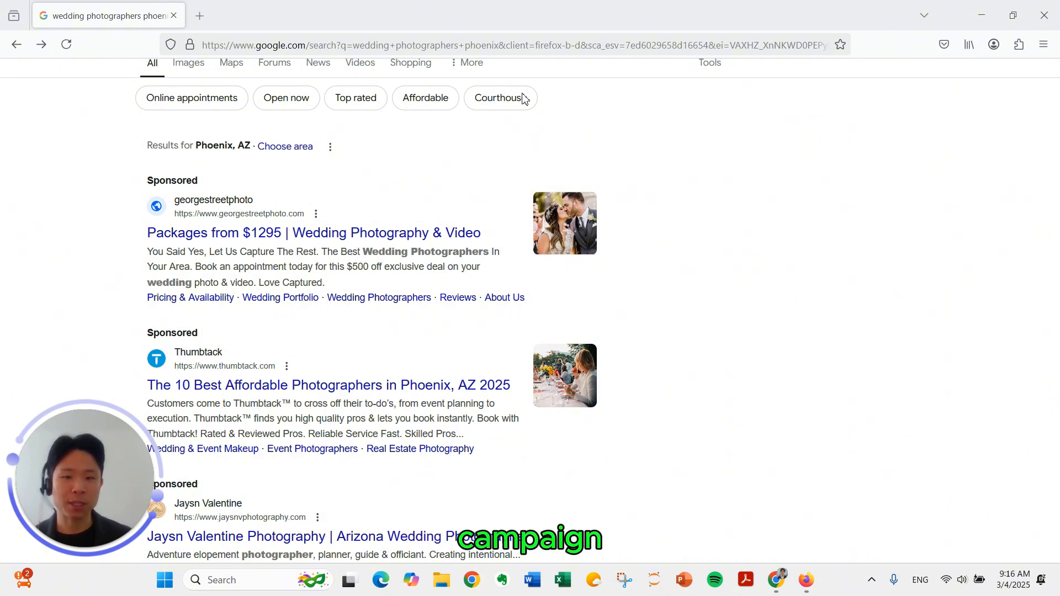
Switch to Google Ads in Chrome and start a new campaign with the Leads objective, continuing without adding a conversion goal.
{"action": "left_click", "coordinate": [777, 579]}
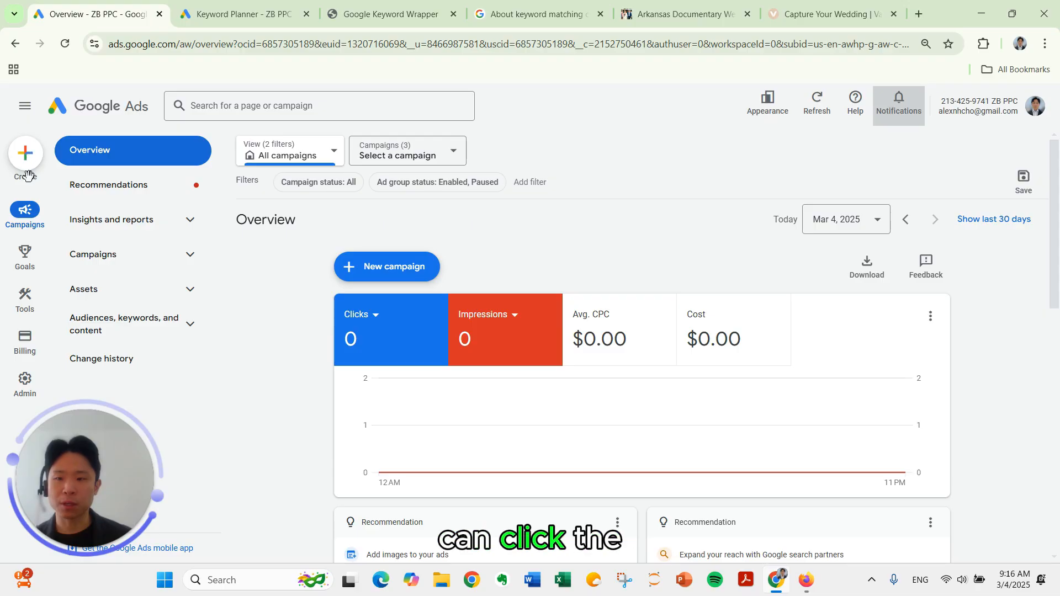
{"action": "left_click", "coordinate": [25, 153]}
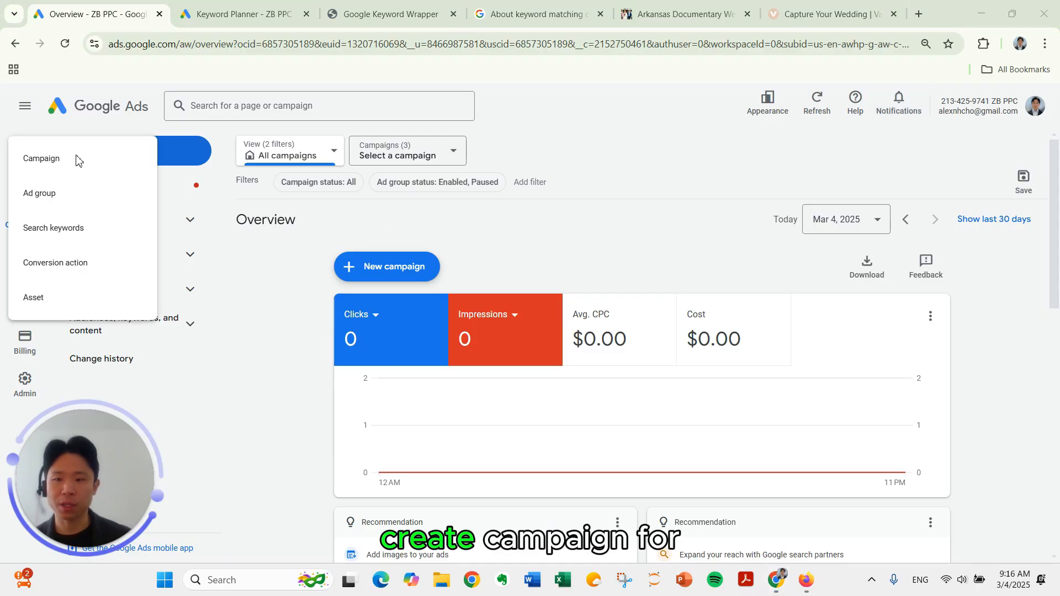
{"action": "left_click", "coordinate": [78, 159]}
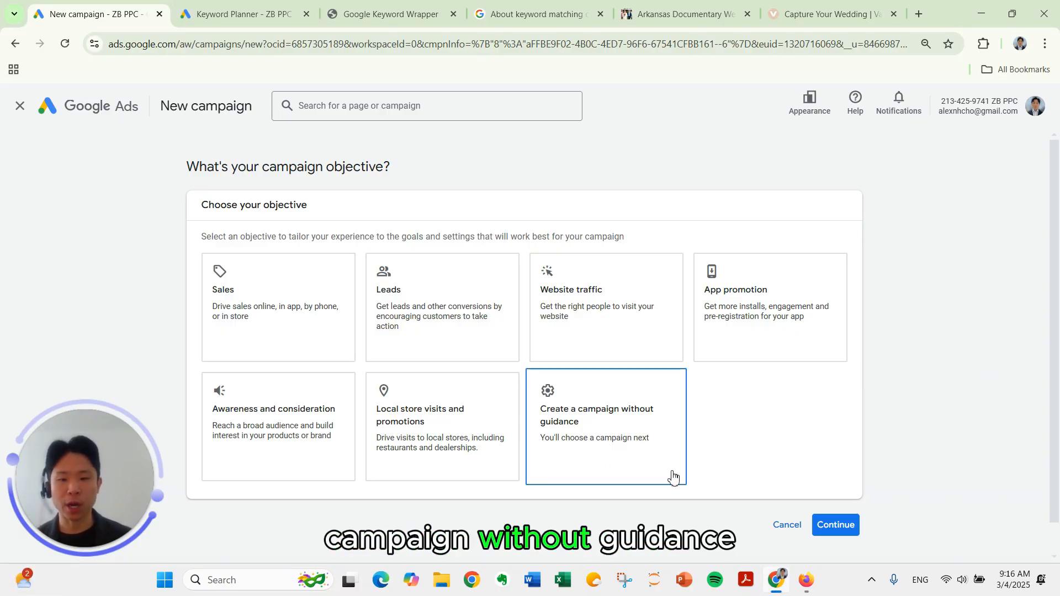
{"action": "left_click", "coordinate": [461, 290]}
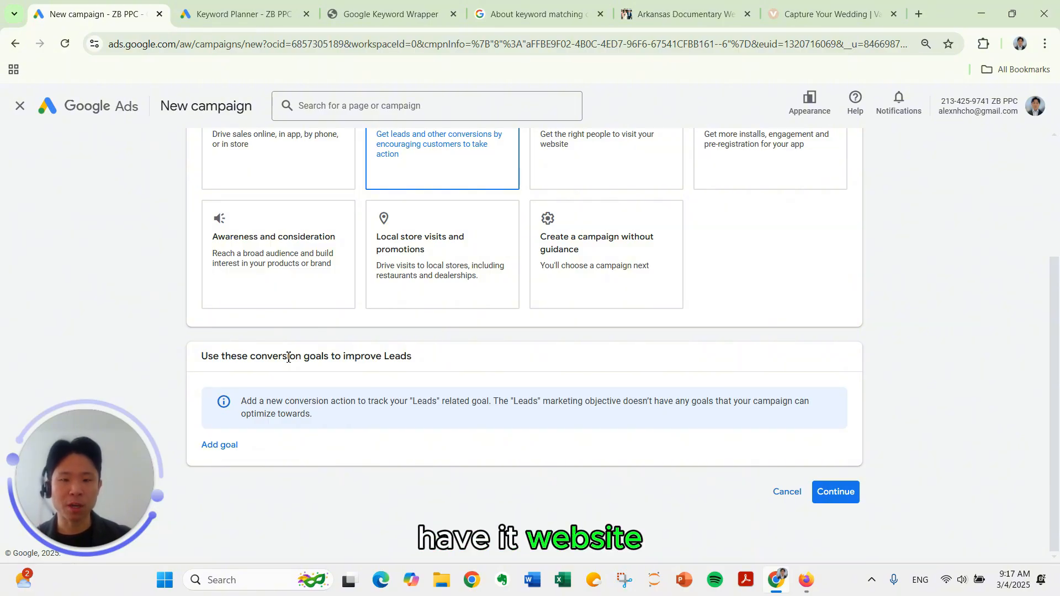
{"action": "left_click", "coordinate": [837, 495]}
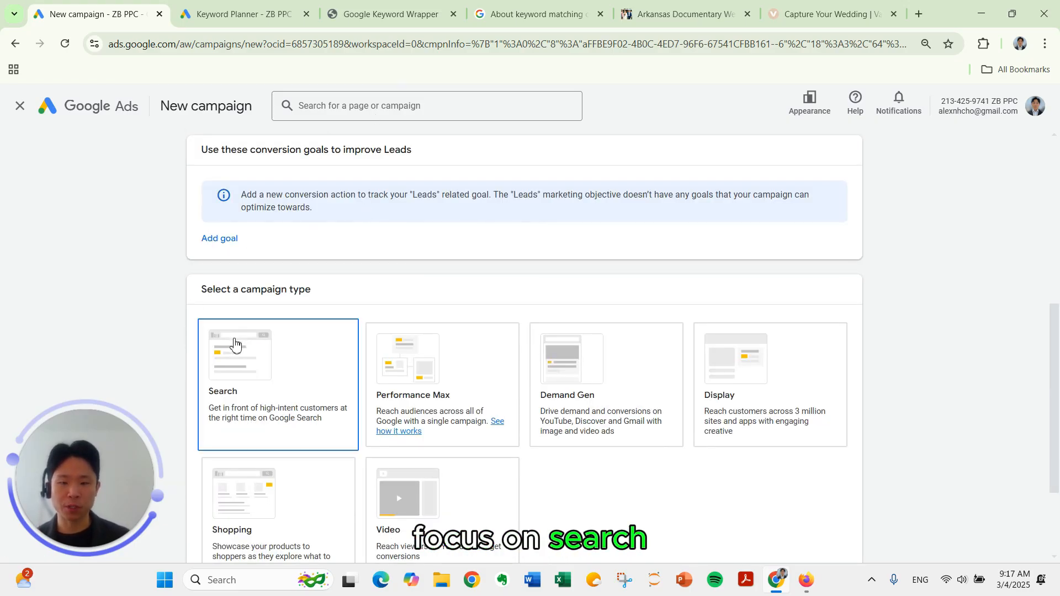
Choose Search as the campaign type and continue with all the ways to reach the goal left unselected.
{"action": "scroll", "coordinate": [253, 279], "scroll_direction": "down", "scroll_amount": 1}
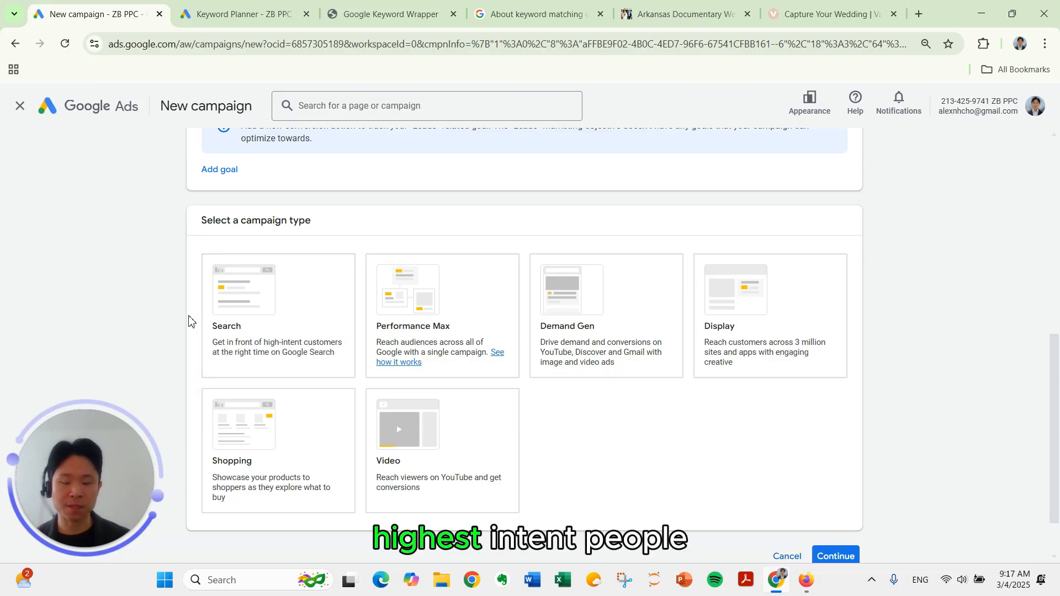
{"action": "left_click", "coordinate": [230, 298]}
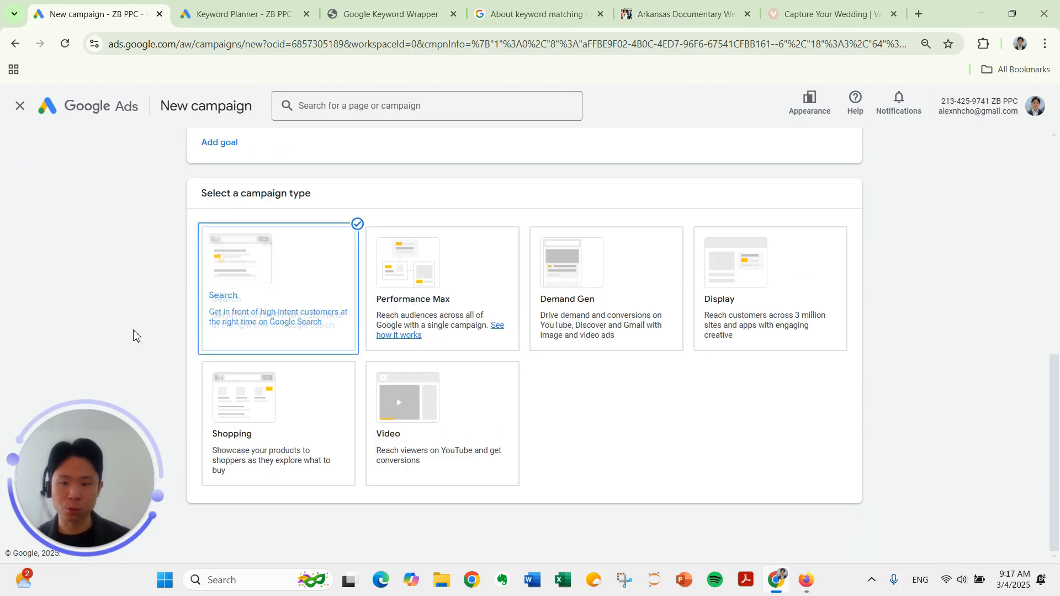
{"action": "left_click", "coordinate": [323, 301]}
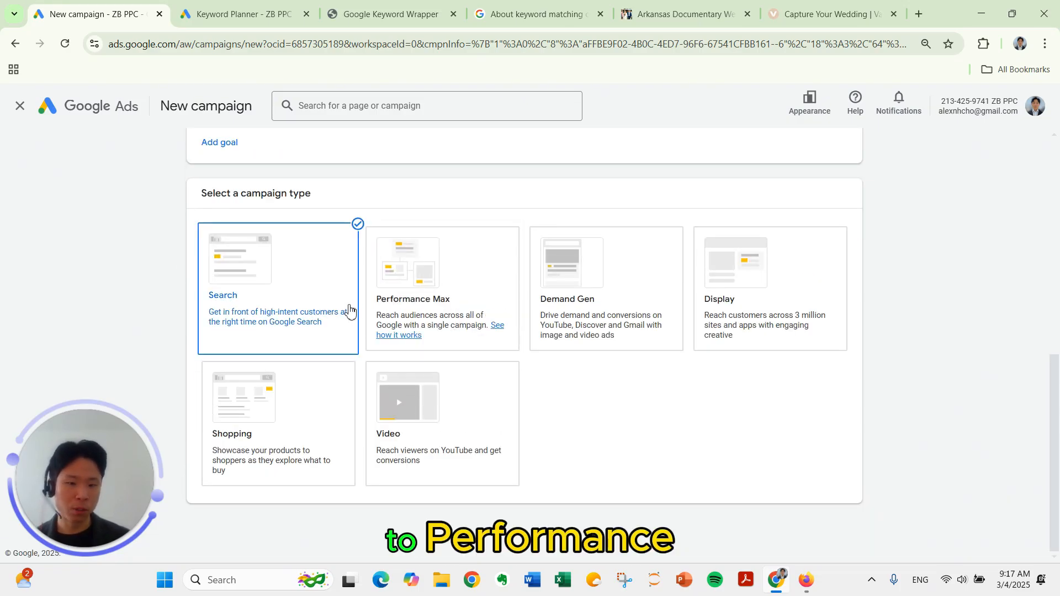
{"action": "scroll", "coordinate": [665, 428], "scroll_direction": "down", "scroll_amount": 3}
{"action": "scroll", "coordinate": [690, 434], "scroll_direction": "up", "scroll_amount": 1}
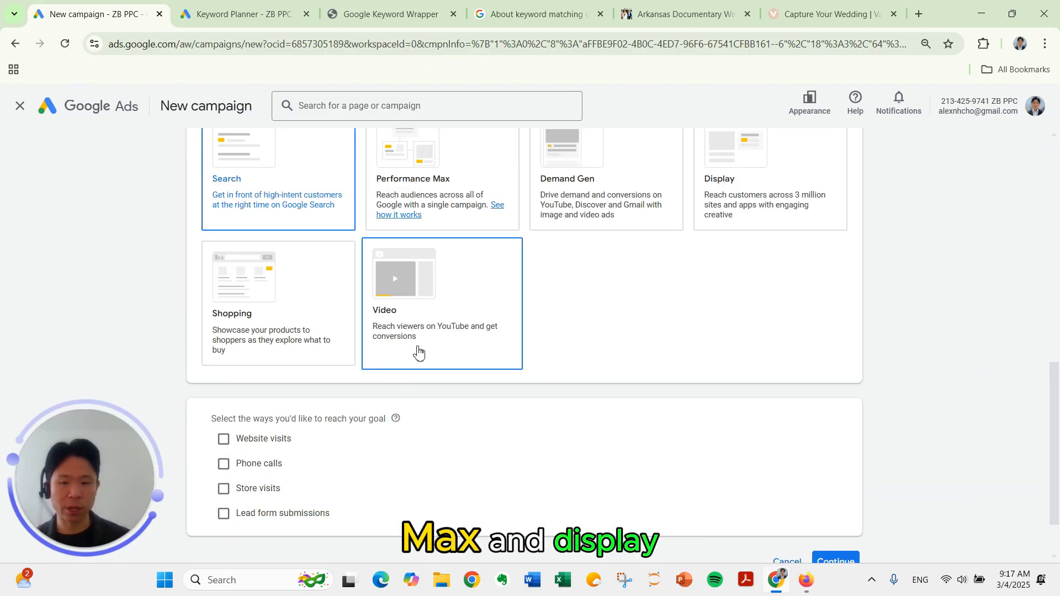
{"action": "scroll", "coordinate": [632, 390], "scroll_direction": "down", "scroll_amount": 2}
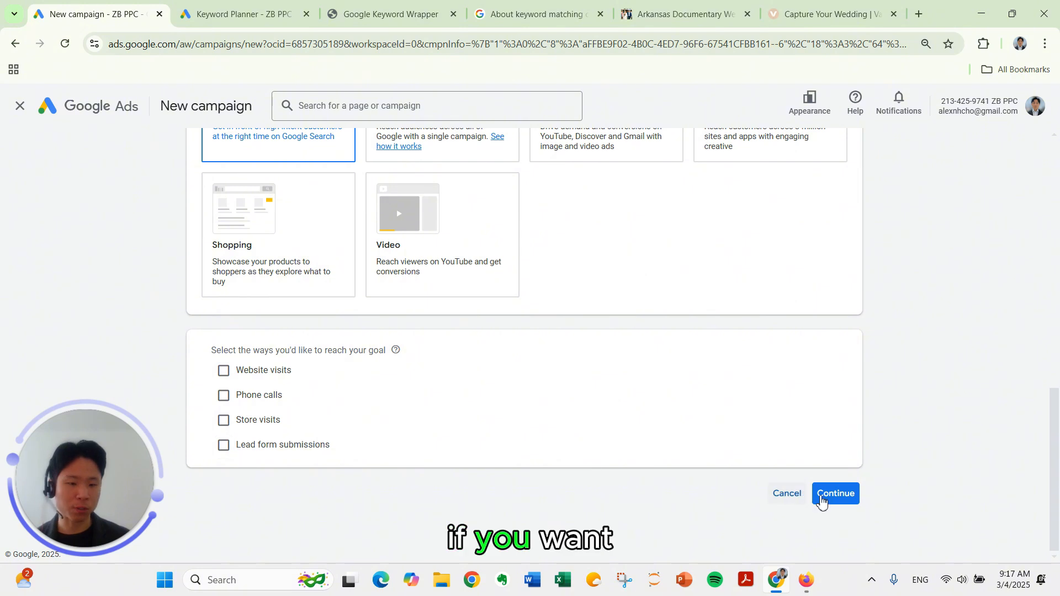
{"action": "left_click", "coordinate": [855, 504]}
Name the campaign "Photography" and proceed to the bidding settings.
{"action": "triple_click", "coordinate": [285, 415]}
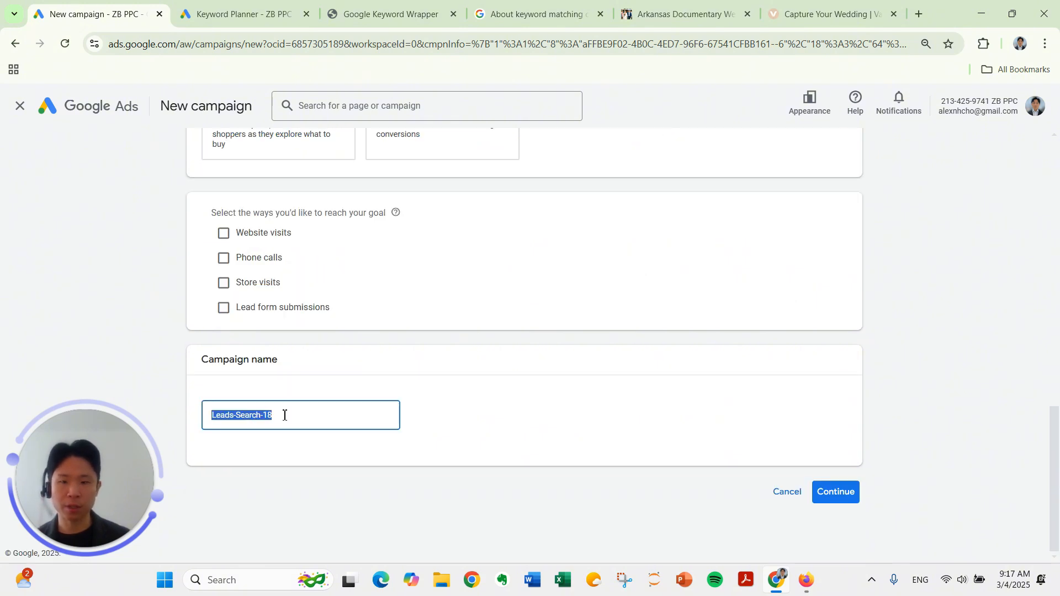
{"action": "type", "text": "Photography"}
{"action": "left_click", "coordinate": [834, 492]}
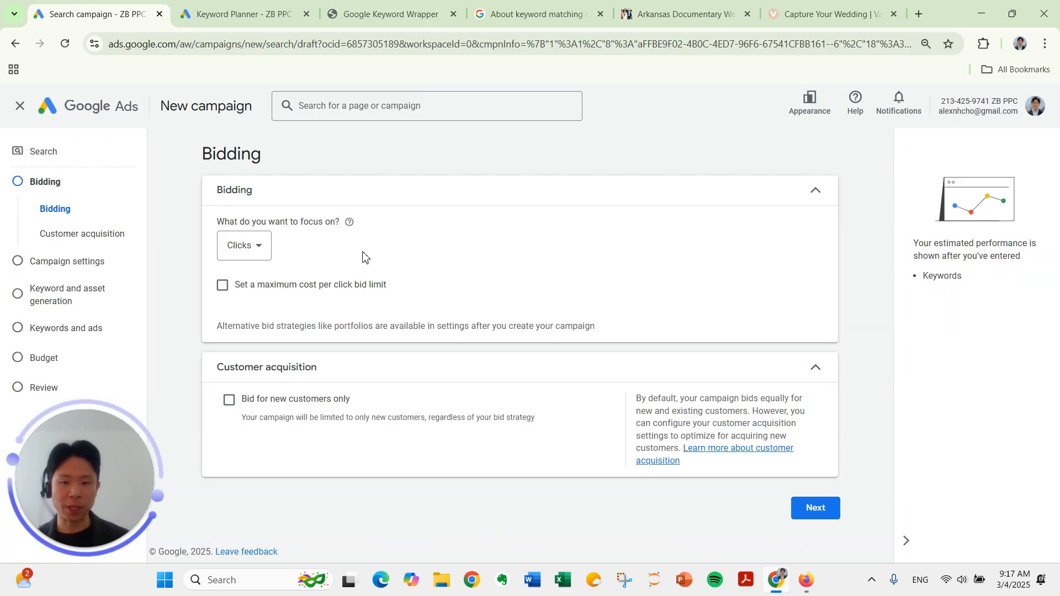
Keep Clicks as the bidding focus and set a maximum cost per click bid limit of $5.00.
{"action": "left_click", "coordinate": [255, 245]}
{"action": "mouse_move", "coordinate": [257, 247]}
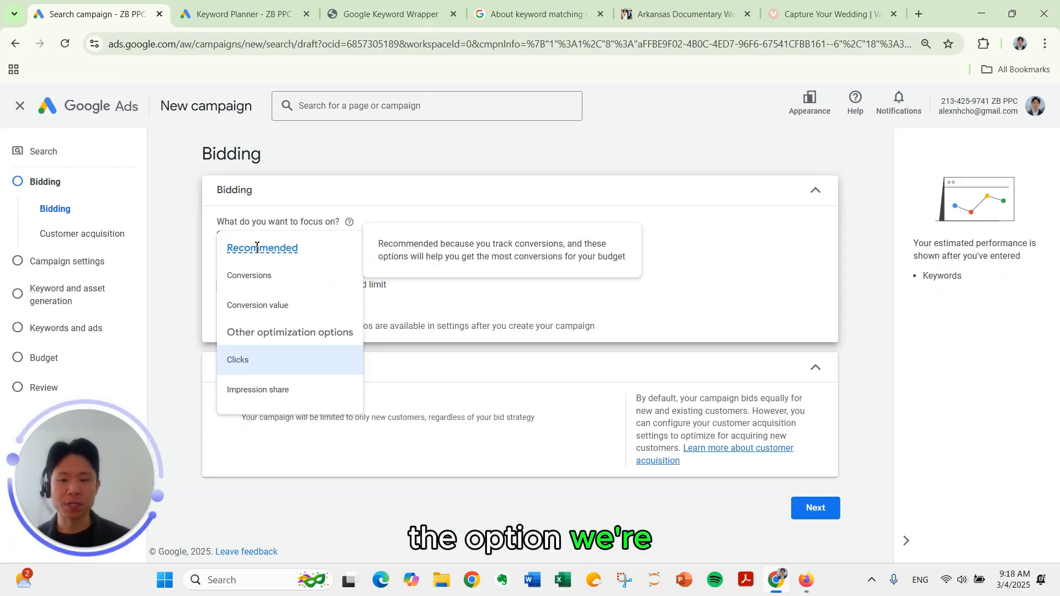
{"action": "left_click", "coordinate": [492, 194]}
{"action": "left_click", "coordinate": [486, 194]}
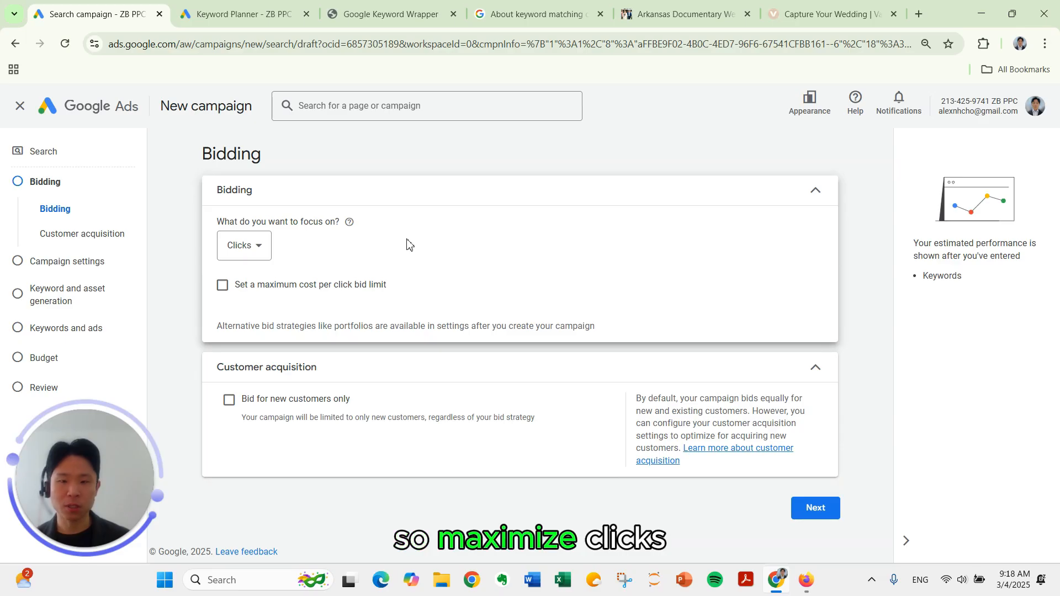
{"action": "left_click", "coordinate": [325, 292]}
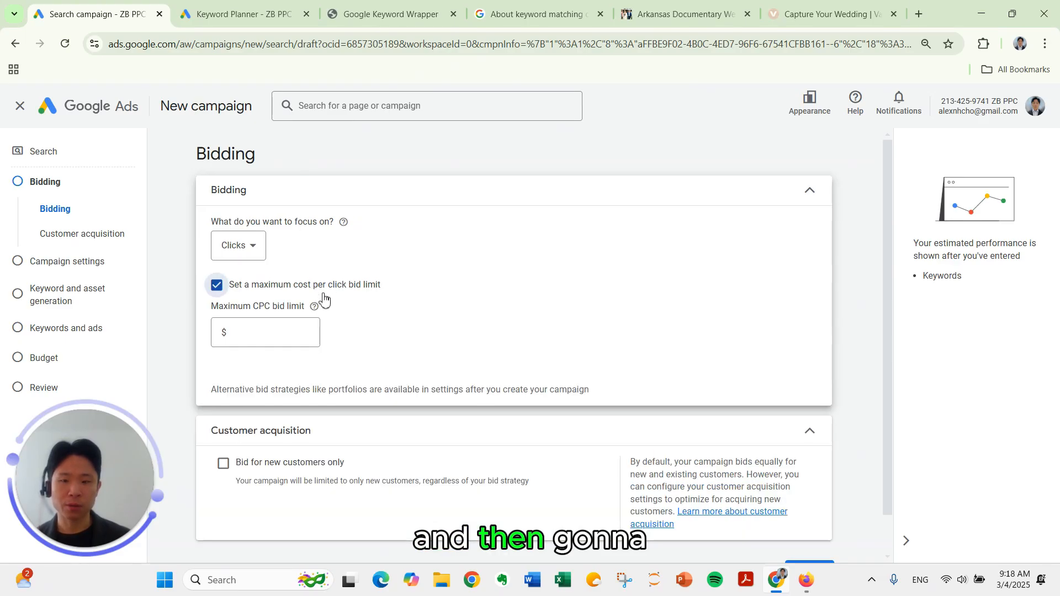
{"action": "left_click", "coordinate": [277, 334]}
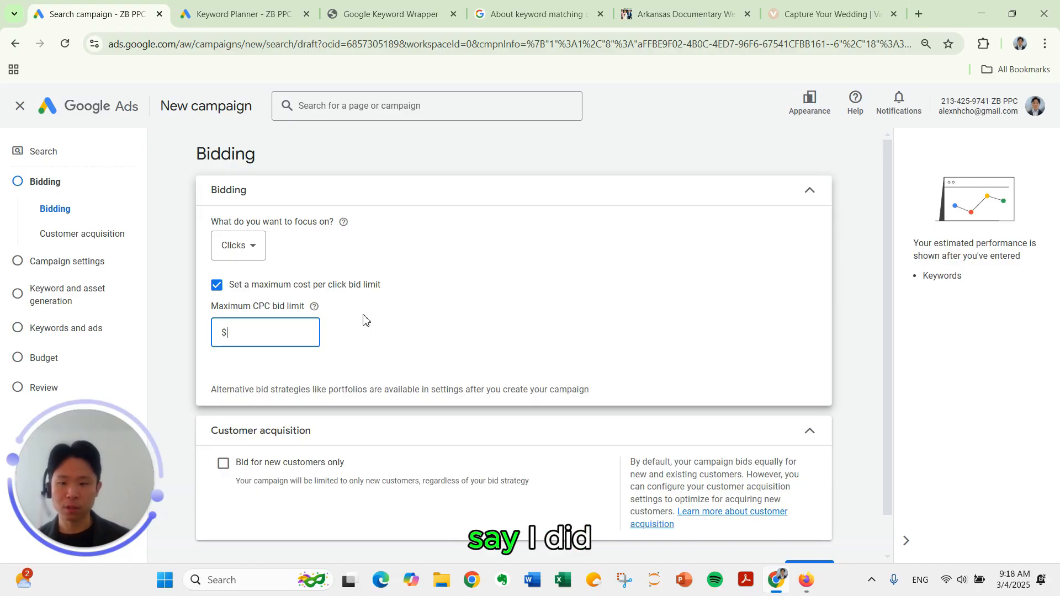
{"action": "type", "text": "5"}
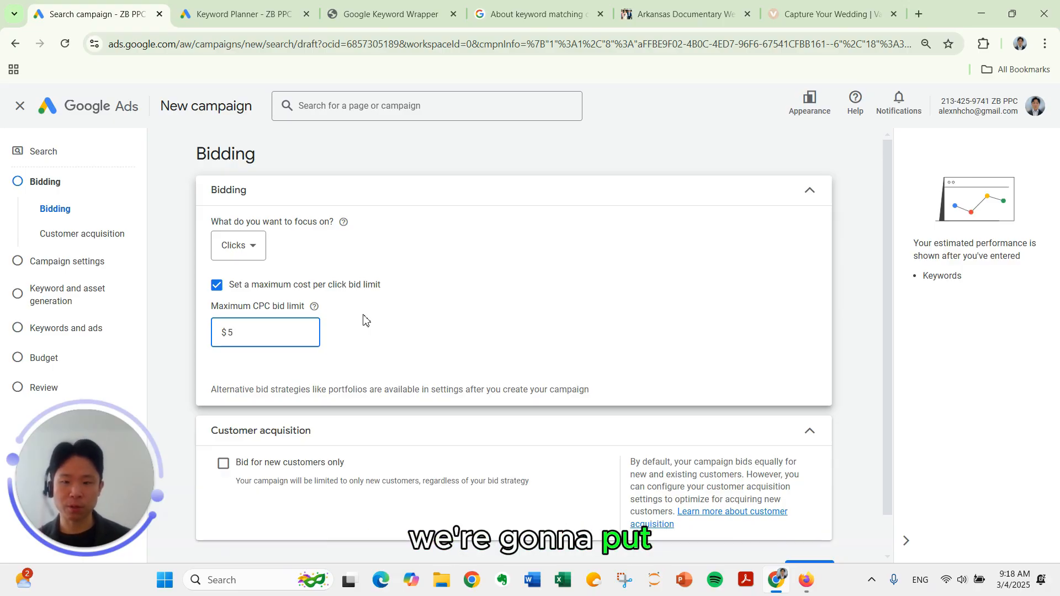
{"action": "left_click", "coordinate": [363, 319]}
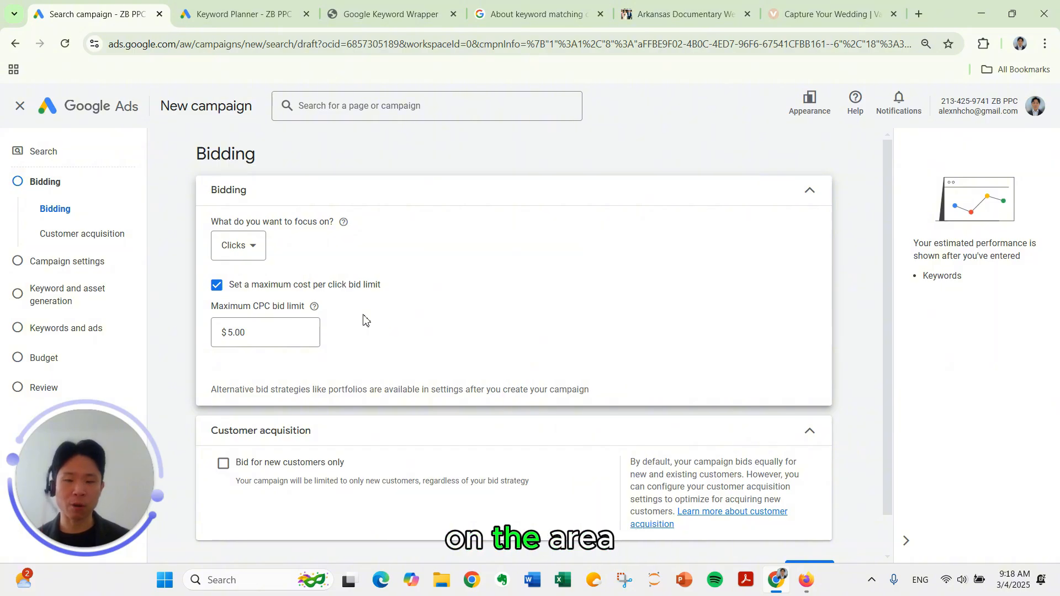
Proceed past the bidding settings and exclude both the Google Search Partners Network and the Google Display Network from the campaign.
{"action": "left_click", "coordinate": [257, 245]}
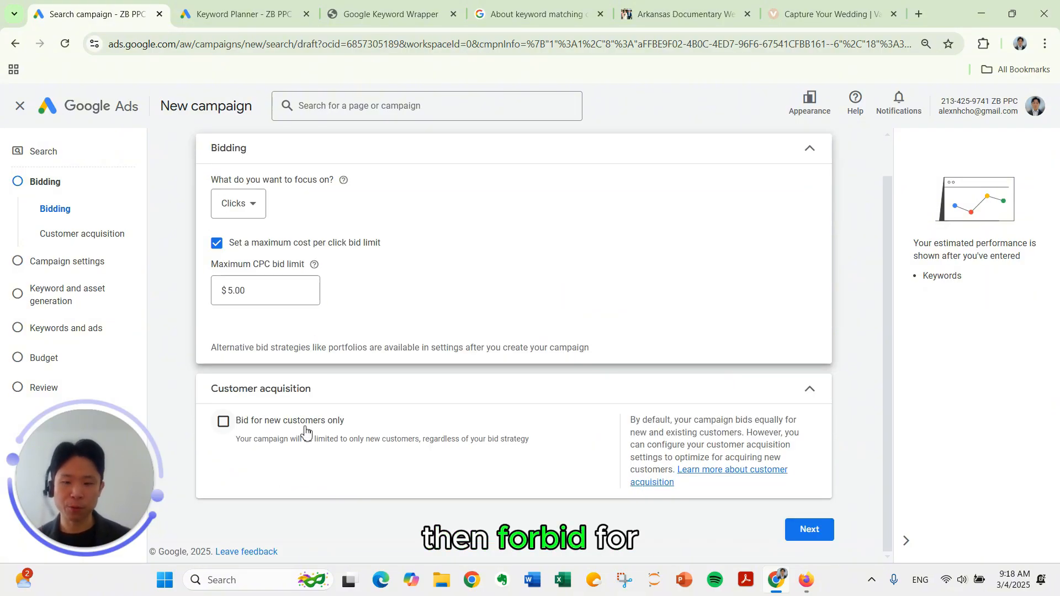
{"action": "left_click", "coordinate": [805, 530]}
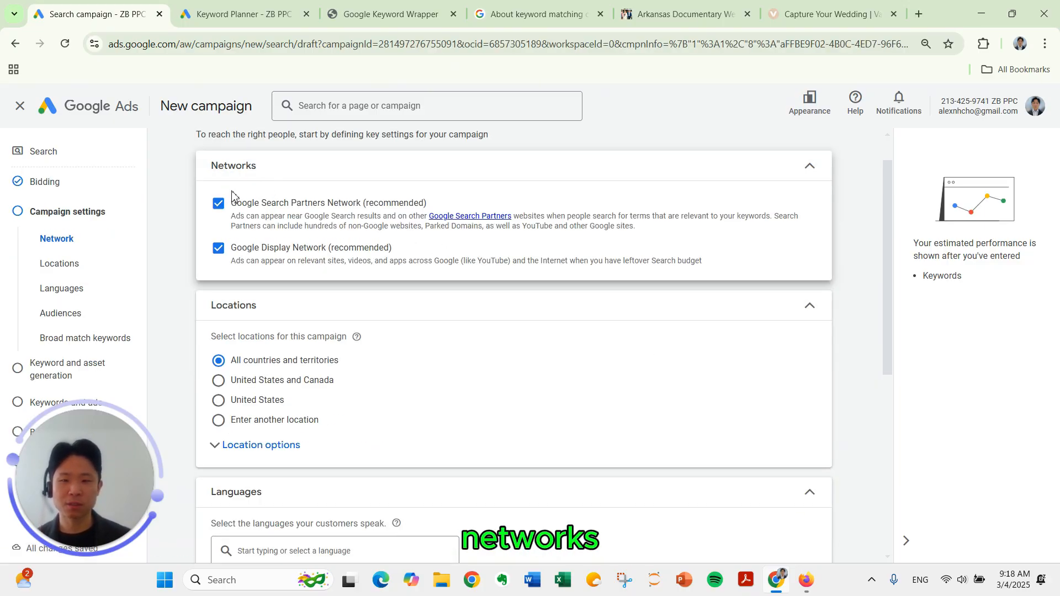
{"action": "left_click", "coordinate": [220, 204]}
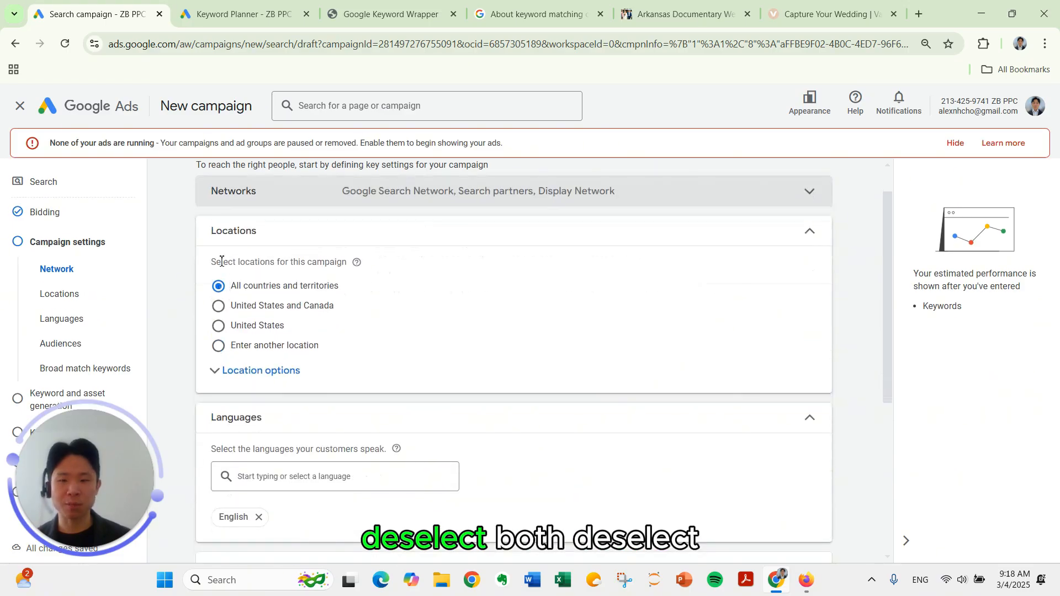
{"action": "left_click", "coordinate": [220, 193]}
{"action": "left_click", "coordinate": [220, 236]}
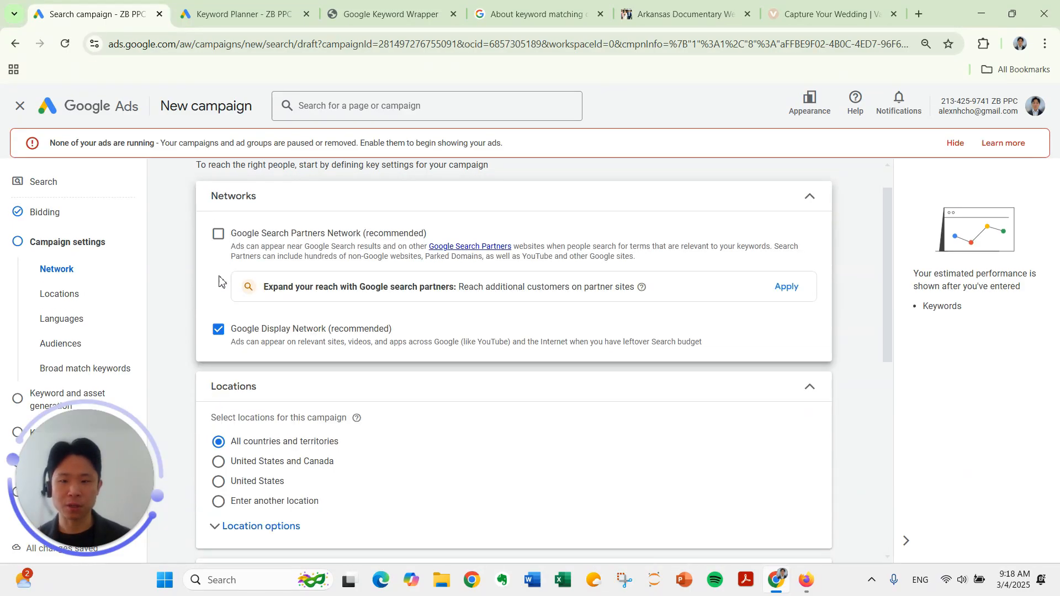
{"action": "left_click", "coordinate": [219, 330]}
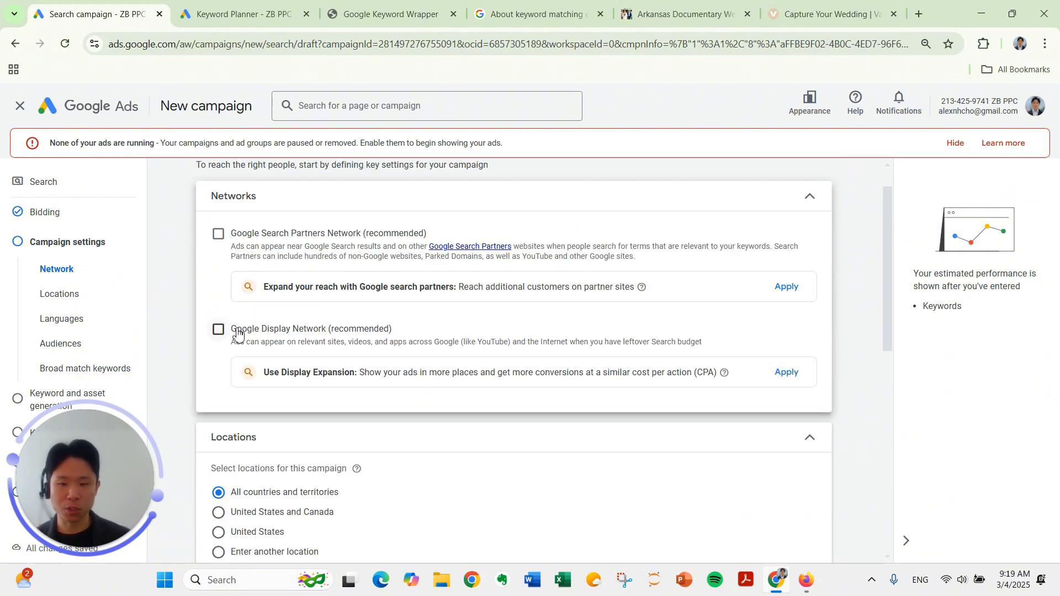
Choose to enter another location and use the advanced search to include the city of Phoenix, Arizona.
{"action": "scroll", "coordinate": [237, 334], "scroll_direction": "down", "scroll_amount": 1}
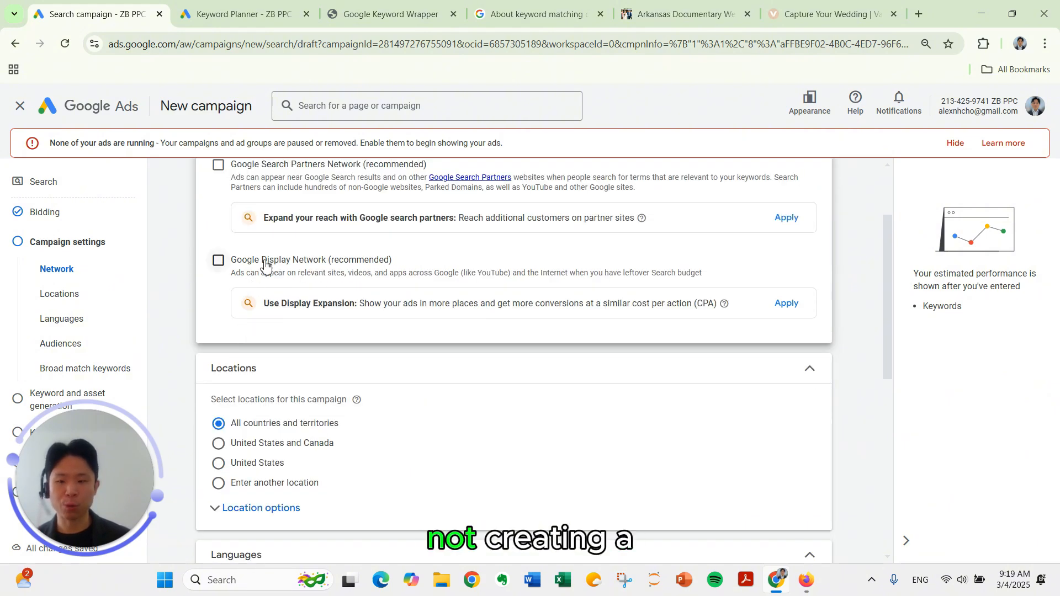
{"action": "scroll", "coordinate": [201, 292], "scroll_direction": "down", "scroll_amount": 3}
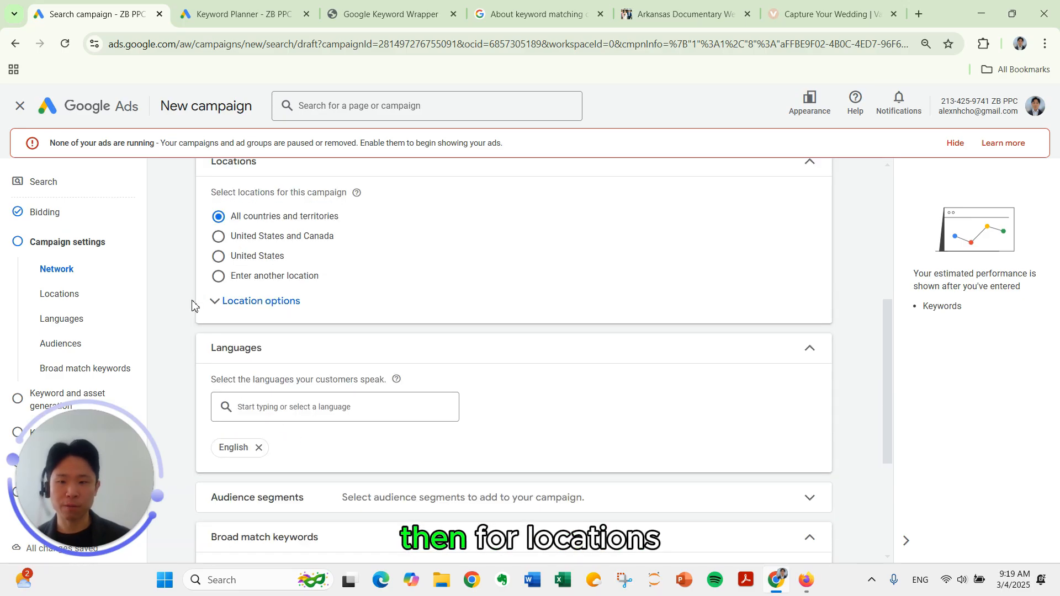
{"action": "left_click", "coordinate": [222, 281]}
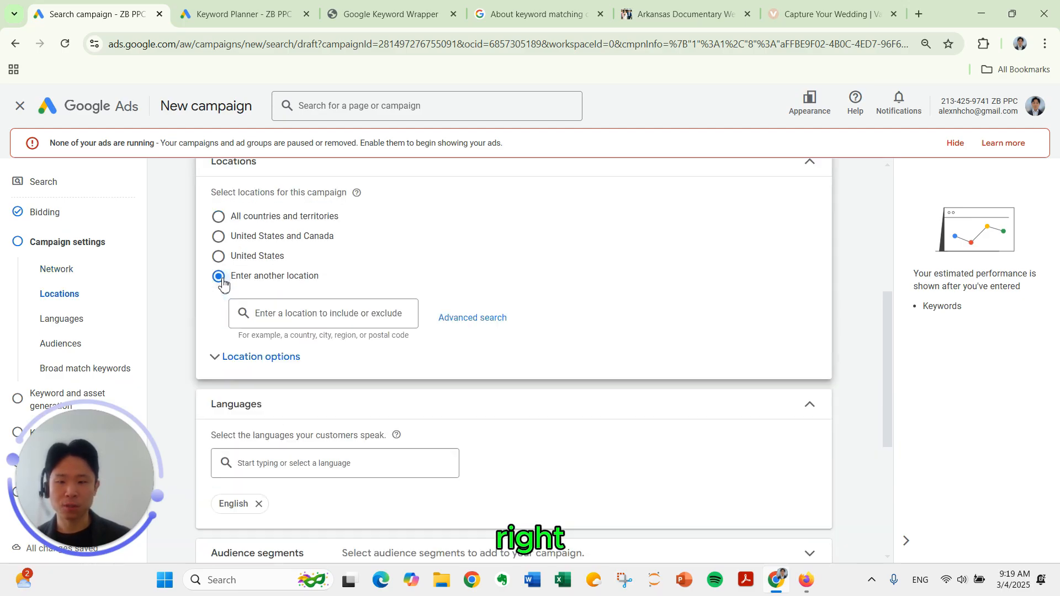
{"action": "left_click", "coordinate": [470, 318]}
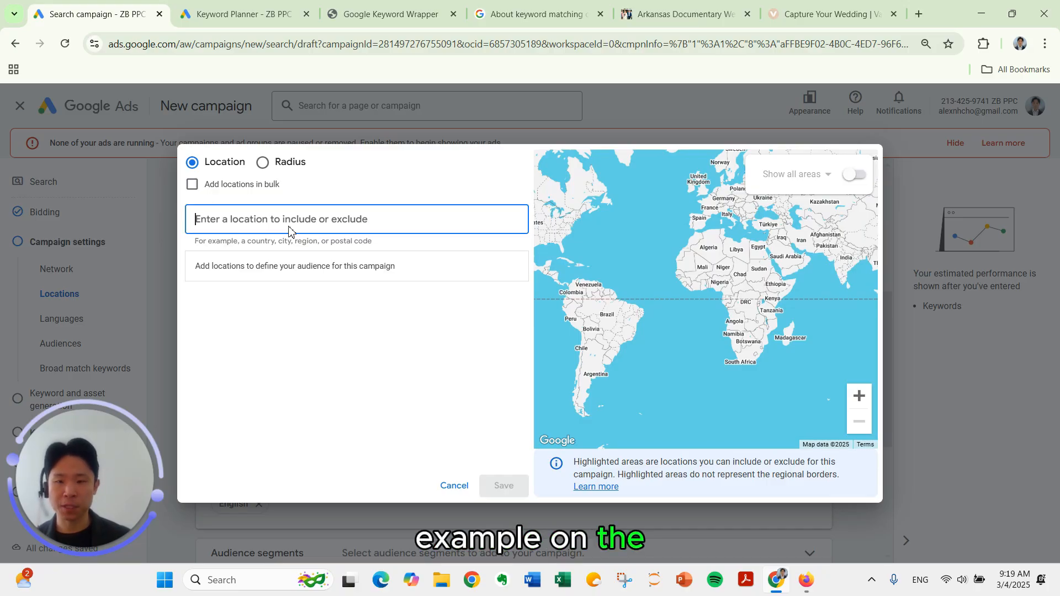
{"action": "type", "text": "Phoenix"}
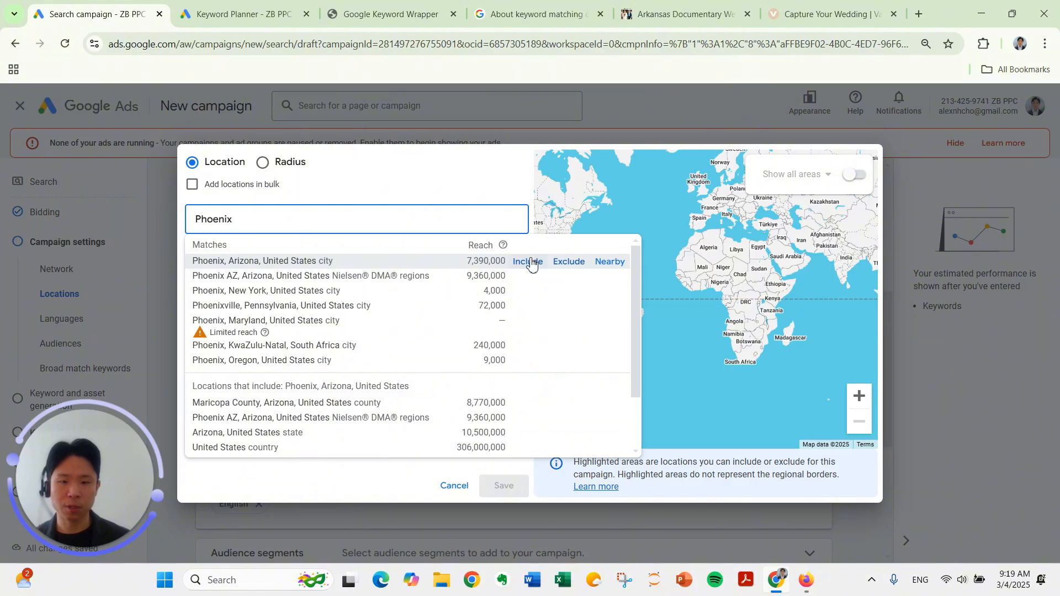
{"action": "left_click", "coordinate": [531, 263]}
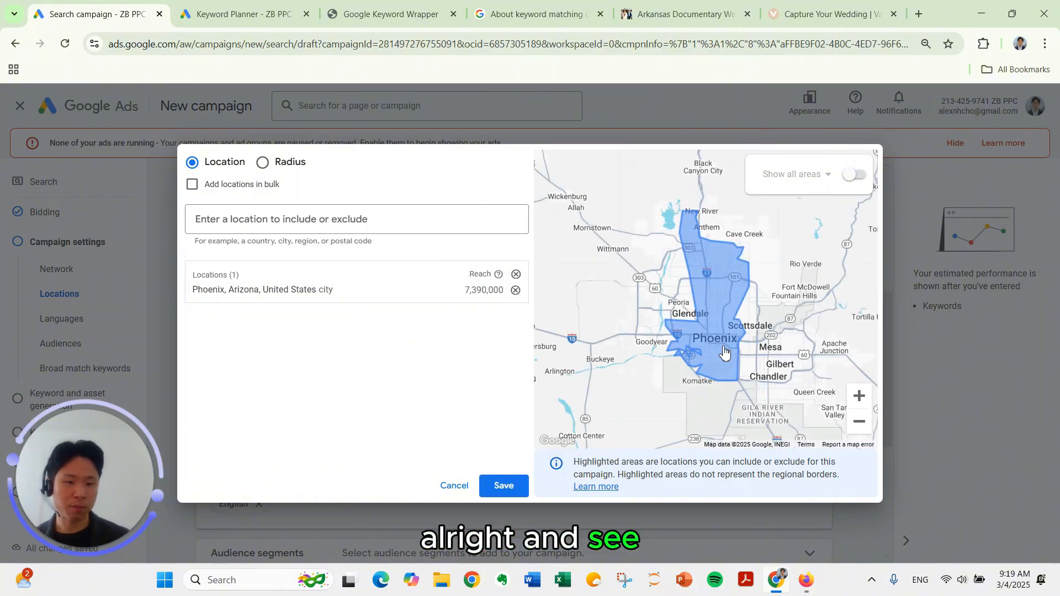
Replace the Phoenix city location with a 10 mi radius around Phoenix, AZ and save the location selection.
{"action": "left_click", "coordinate": [264, 163]}
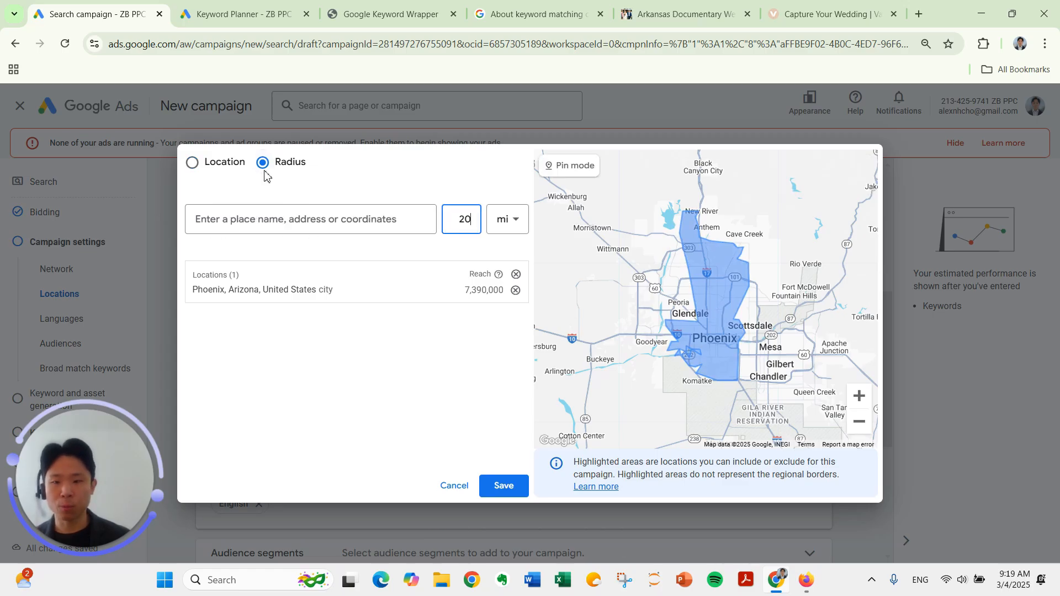
{"action": "left_click", "coordinate": [515, 290]}
{"action": "left_click", "coordinate": [324, 219]}
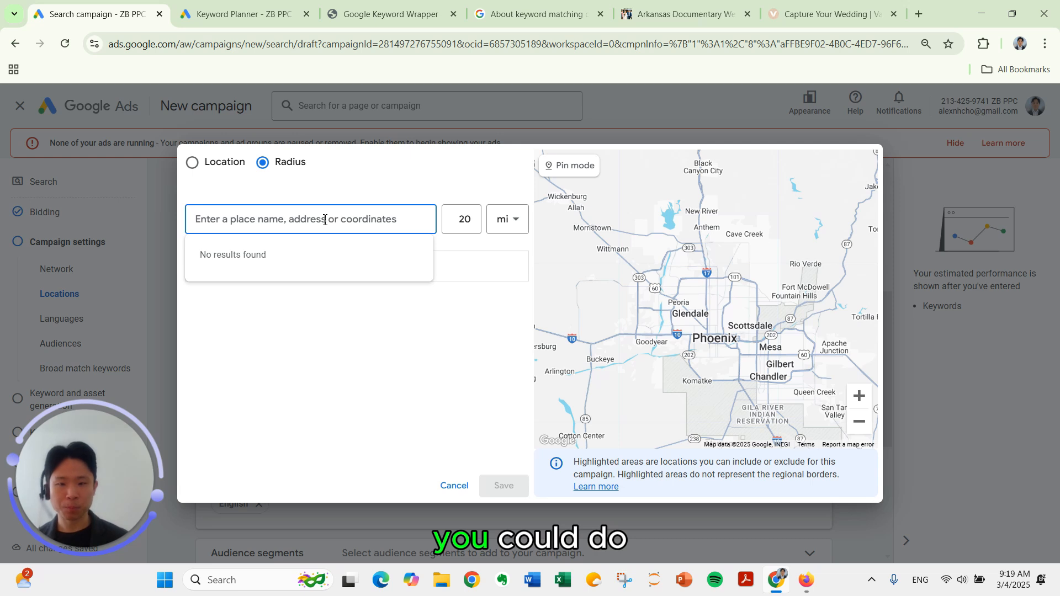
{"action": "left_click", "coordinate": [464, 218]}
{"action": "double_click", "coordinate": [455, 220]}
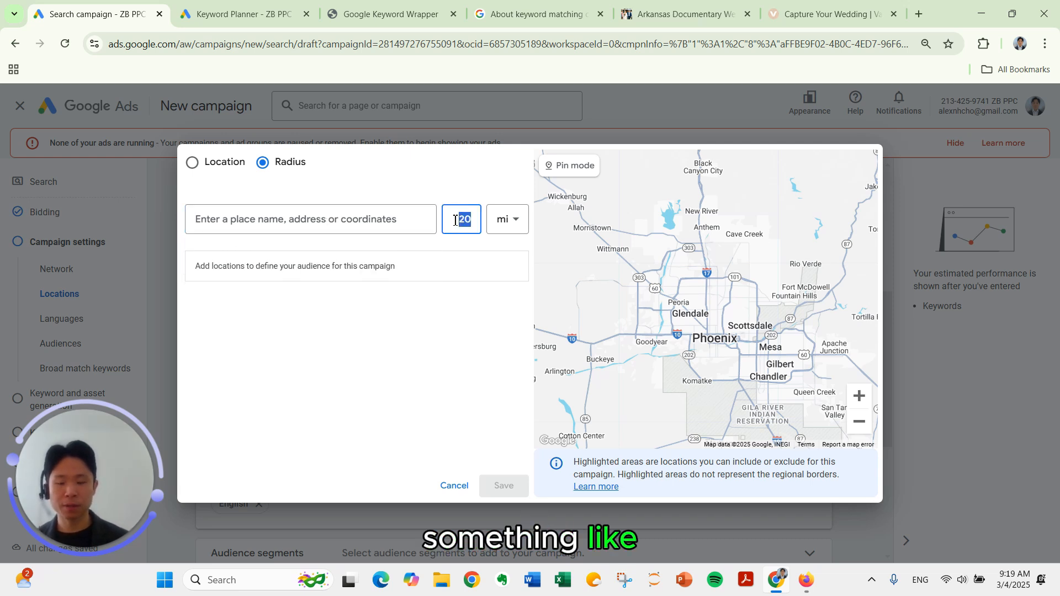
{"action": "type", "text": "10"}
{"action": "left_click", "coordinate": [421, 218]}
{"action": "type", "text": "Phoenix"}
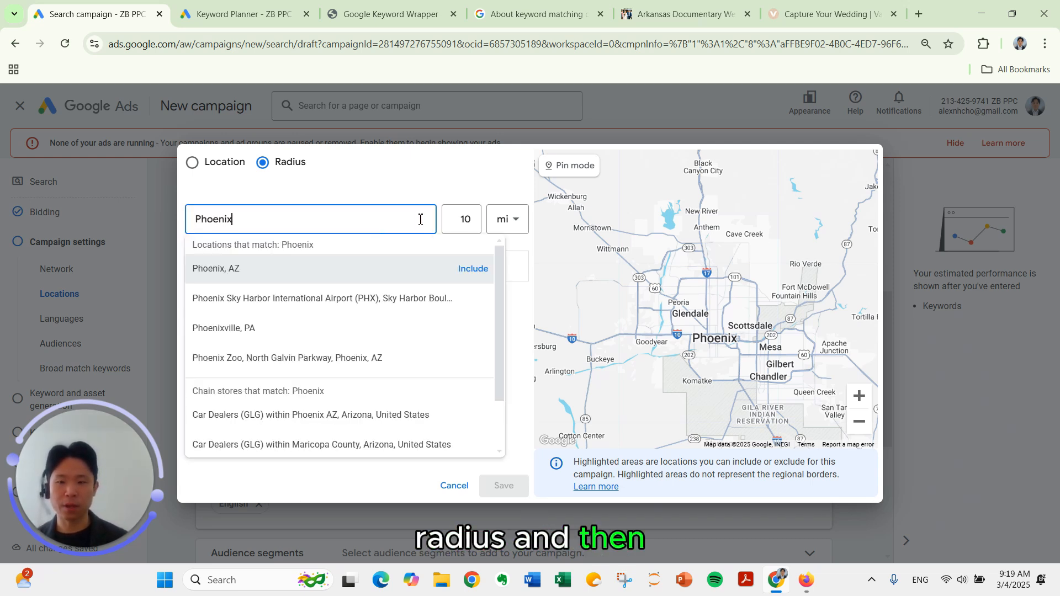
{"action": "left_click", "coordinate": [473, 269]}
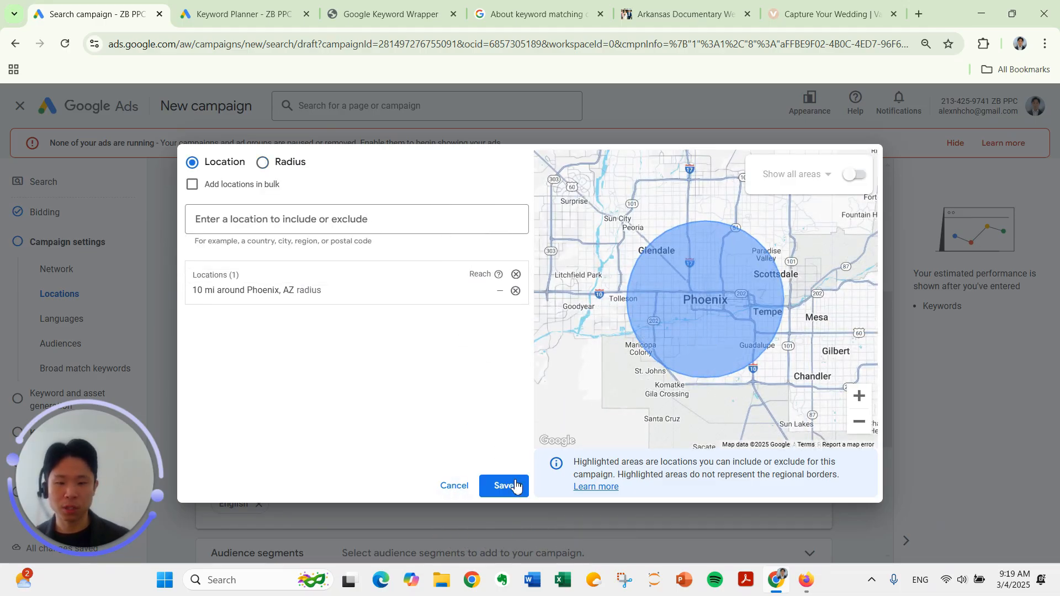
{"action": "left_click", "coordinate": [515, 486]}
Restrict the location options to Presence, covering only people in or regularly in the included locations.
{"action": "scroll", "coordinate": [458, 359], "scroll_direction": "down", "scroll_amount": 1}
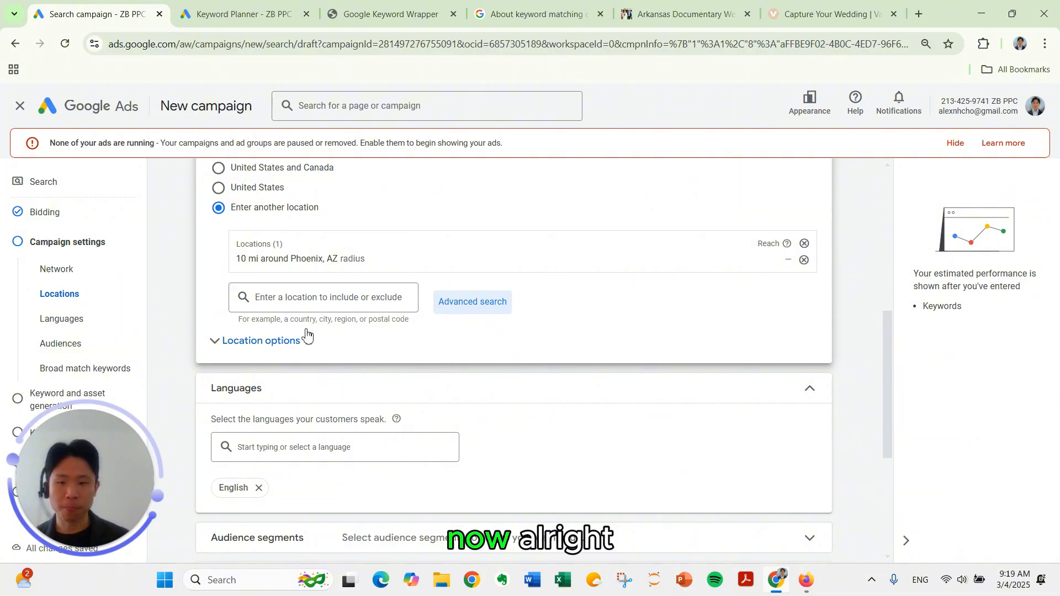
{"action": "left_click", "coordinate": [276, 347]}
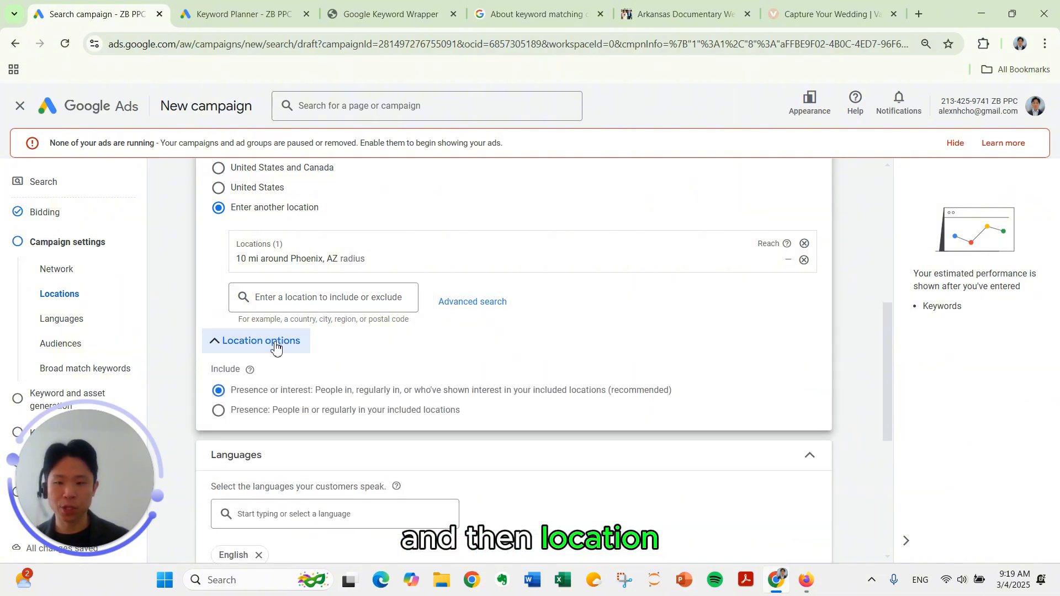
{"action": "scroll", "coordinate": [276, 347], "scroll_direction": "down", "scroll_amount": 1}
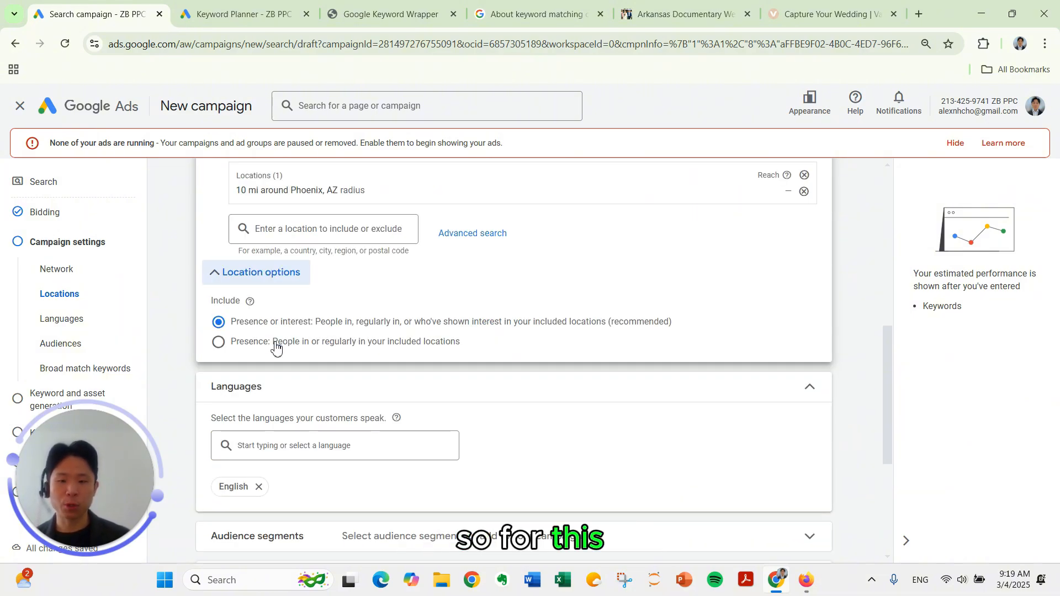
{"action": "left_click", "coordinate": [276, 346]}
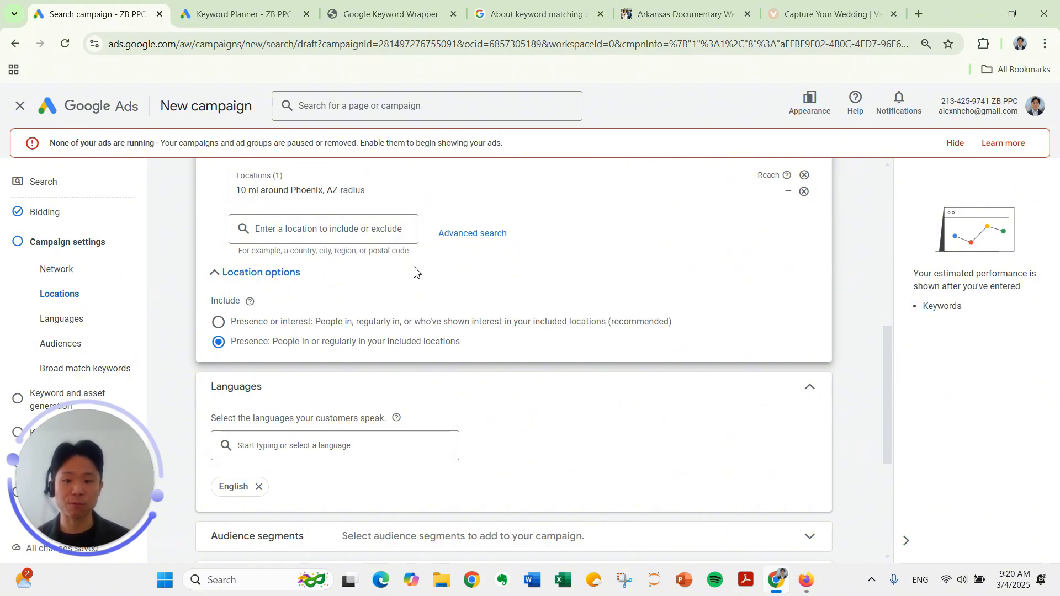
{"action": "scroll", "coordinate": [419, 270], "scroll_direction": "down", "scroll_amount": 1}
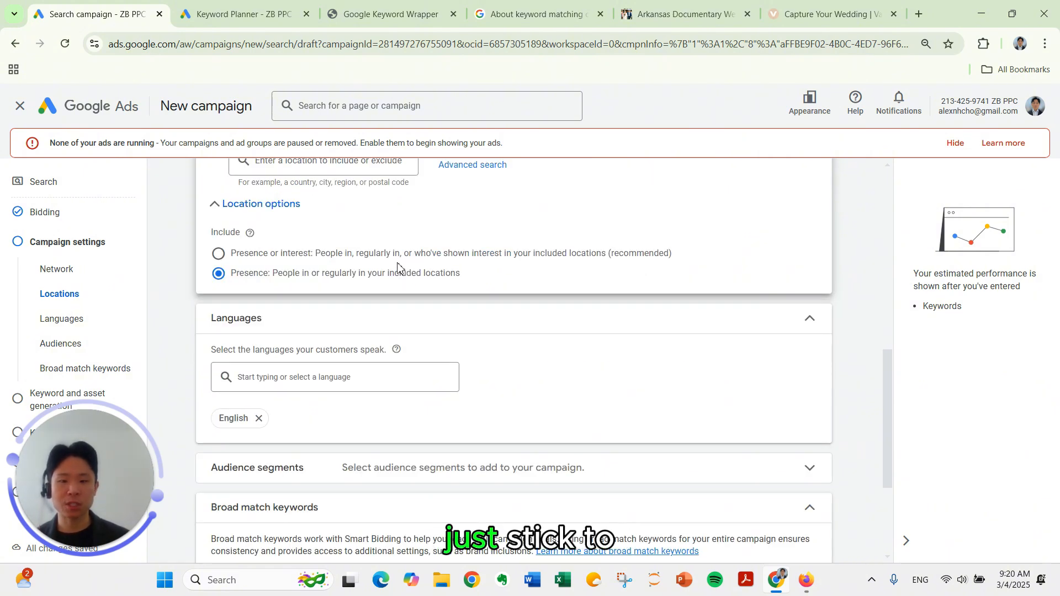
{"action": "scroll", "coordinate": [455, 301], "scroll_direction": "up", "scroll_amount": 1}
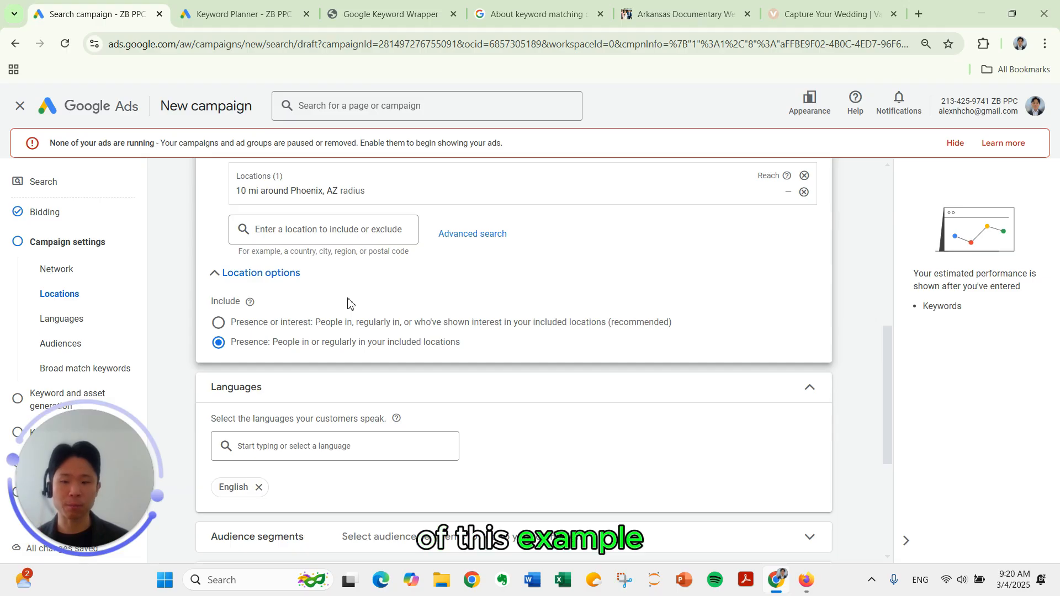
Search the audience segments for "event photographer" and add the in-market segments Event Photographers & Studios and Wedding Planning.
{"action": "scroll", "coordinate": [356, 303], "scroll_direction": "down", "scroll_amount": 3}
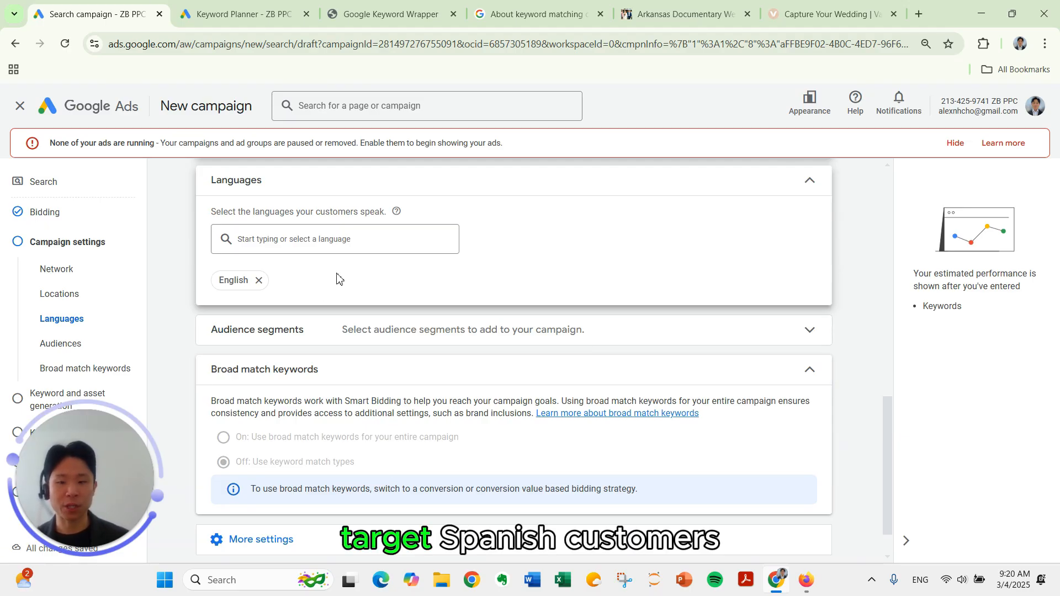
{"action": "scroll", "coordinate": [331, 291], "scroll_direction": "down", "scroll_amount": 1}
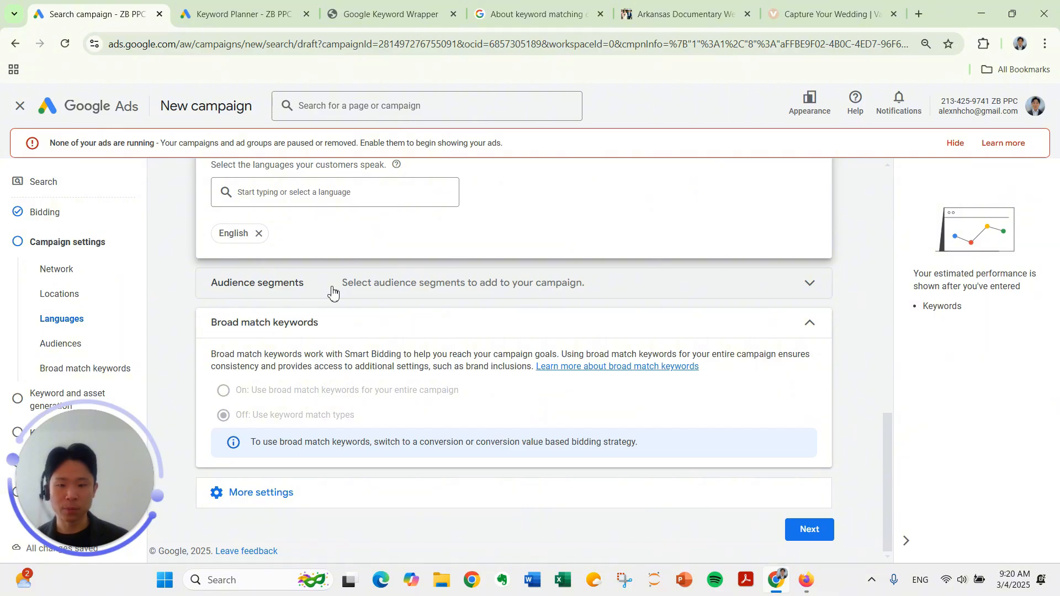
{"action": "left_click", "coordinate": [332, 292]}
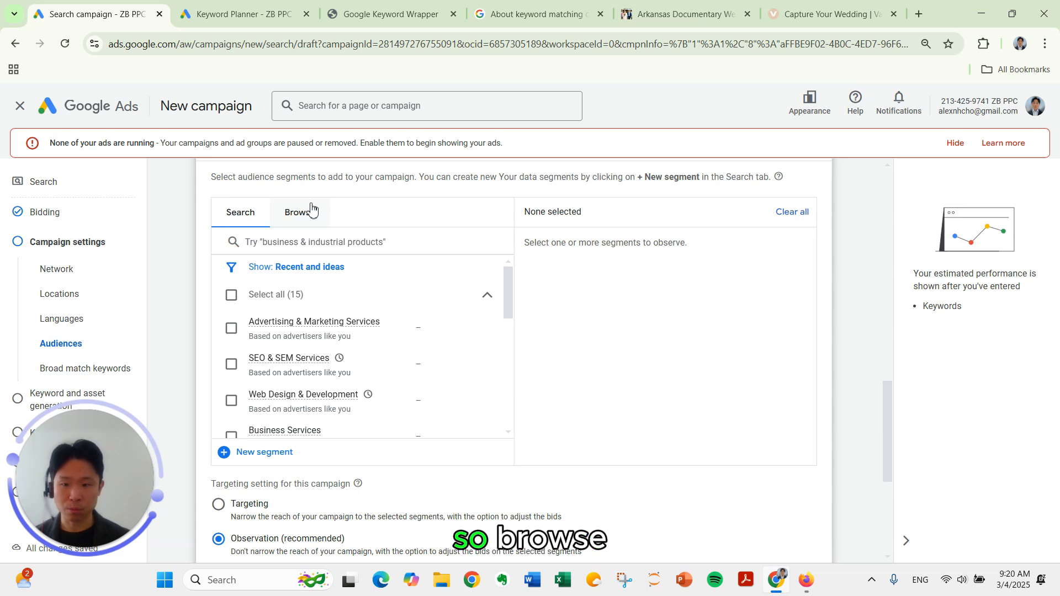
{"action": "left_click", "coordinate": [323, 238]}
{"action": "type", "text": "even"}
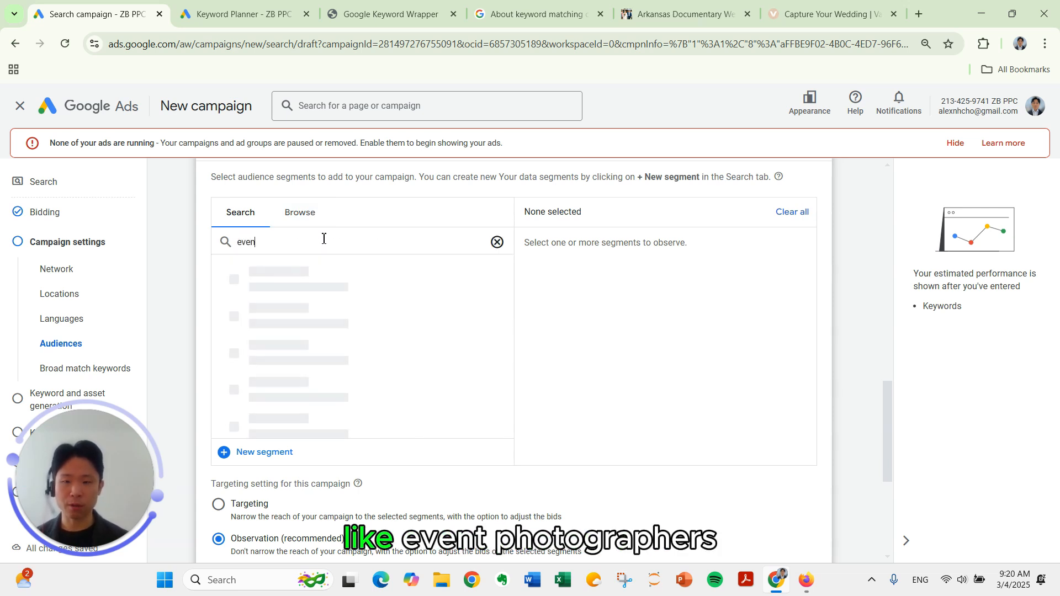
{"action": "type", "text": "t photographer"}
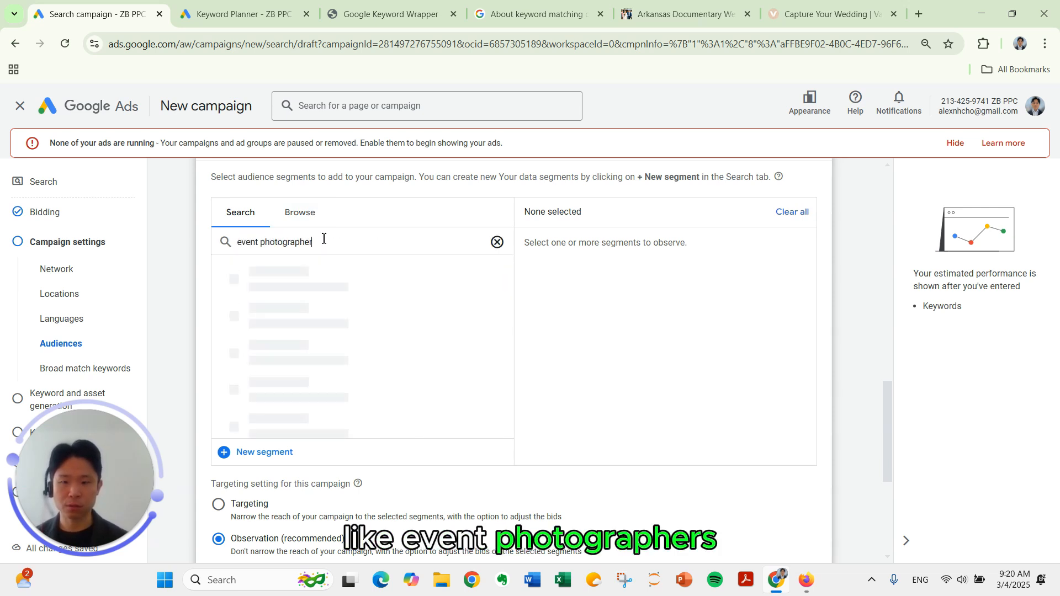
{"action": "left_click", "coordinate": [232, 309]}
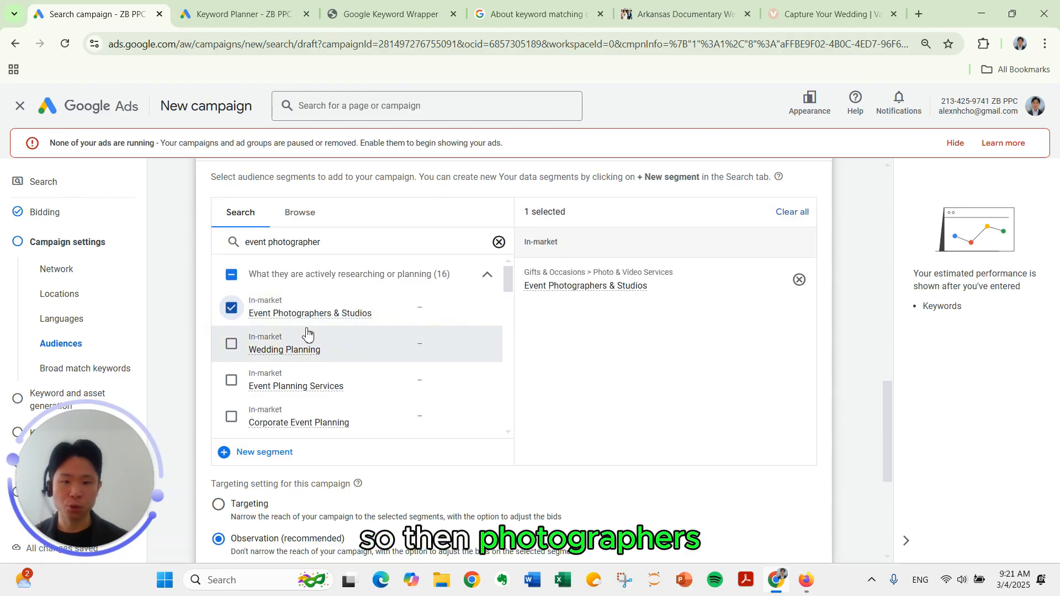
{"action": "mouse_move", "coordinate": [280, 314]}
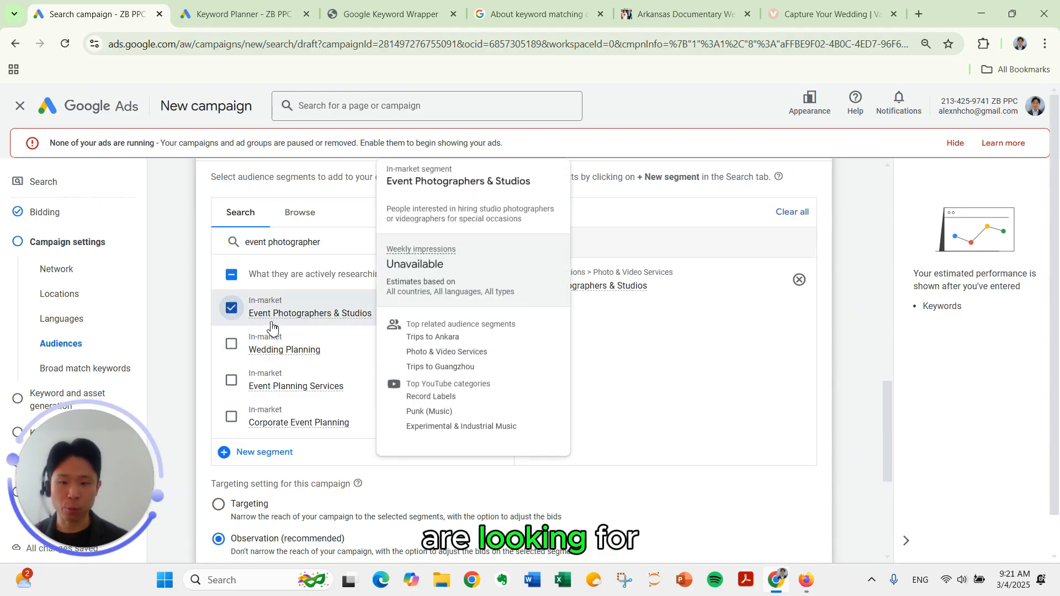
{"action": "left_click", "coordinate": [232, 344]}
{"action": "scroll", "coordinate": [387, 326], "scroll_direction": "down", "scroll_amount": 1}
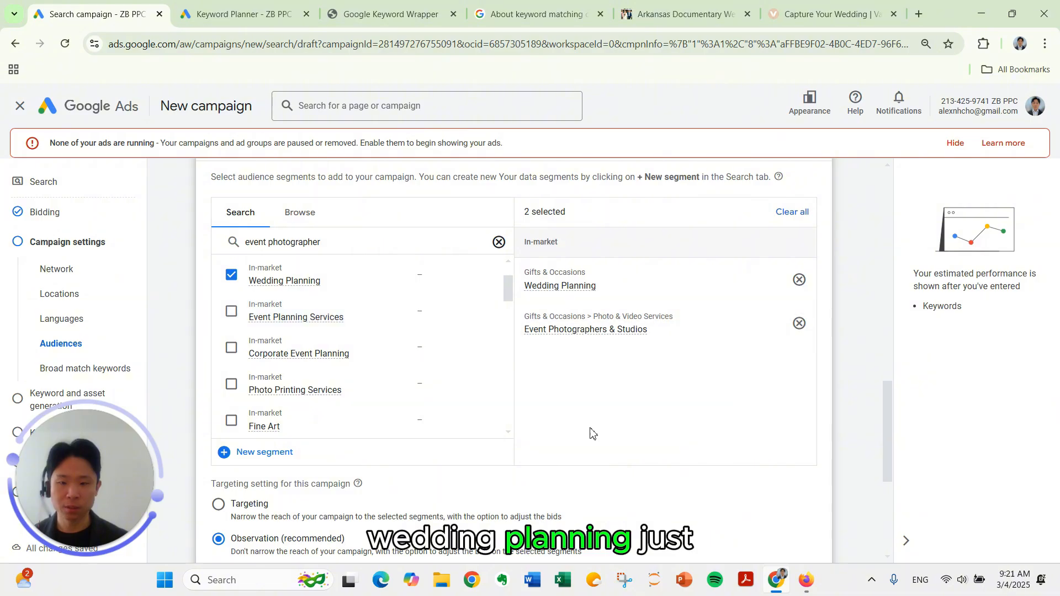
{"action": "scroll", "coordinate": [592, 434], "scroll_direction": "down", "scroll_amount": 1}
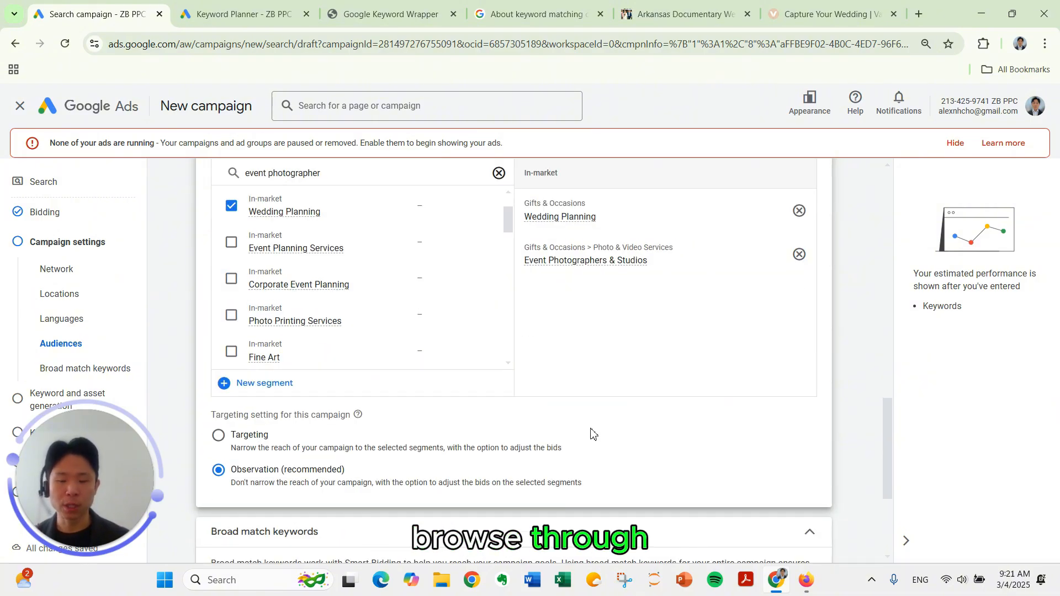
{"action": "scroll", "coordinate": [591, 434], "scroll_direction": "up", "scroll_amount": 1}
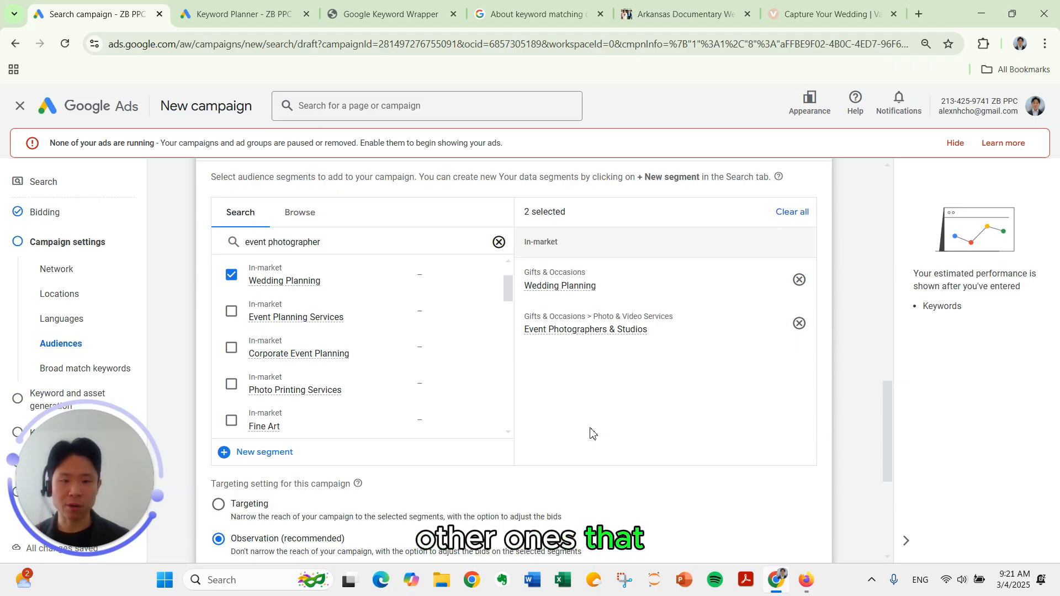
{"action": "scroll", "coordinate": [593, 423], "scroll_direction": "down", "scroll_amount": 1}
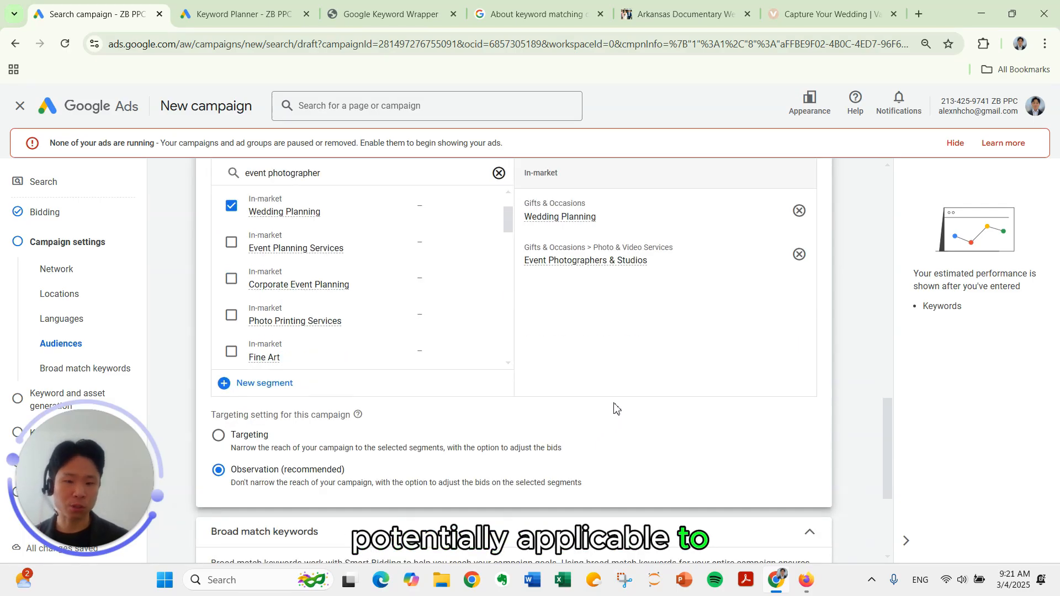
{"action": "scroll", "coordinate": [618, 399], "scroll_direction": "down", "scroll_amount": 1}
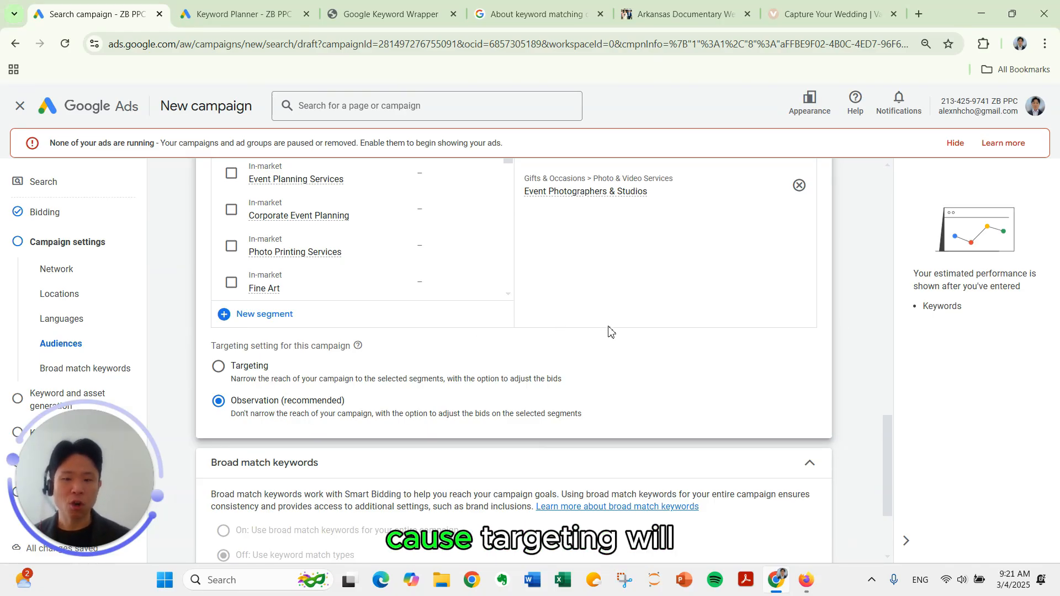
{"action": "scroll", "coordinate": [613, 333], "scroll_direction": "up", "scroll_amount": 1}
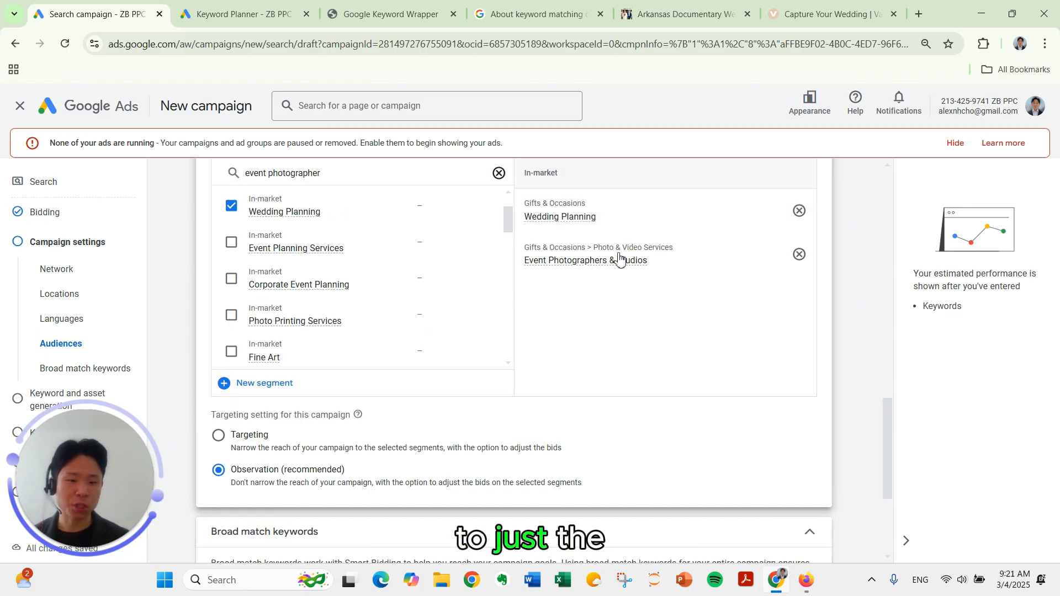
Reveal the additional campaign settings and review the Ad rotation options, keeping Optimize: Prefer best performing ads.
{"action": "scroll", "coordinate": [613, 353], "scroll_direction": "down", "scroll_amount": 1}
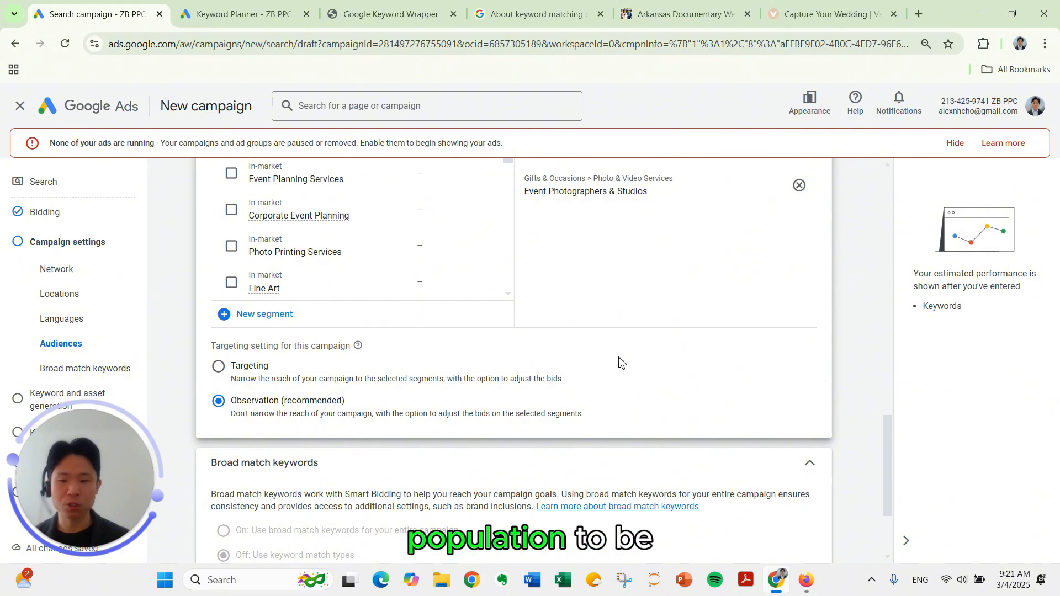
{"action": "scroll", "coordinate": [497, 485], "scroll_direction": "down", "scroll_amount": 2}
{"action": "left_click", "coordinate": [497, 491]}
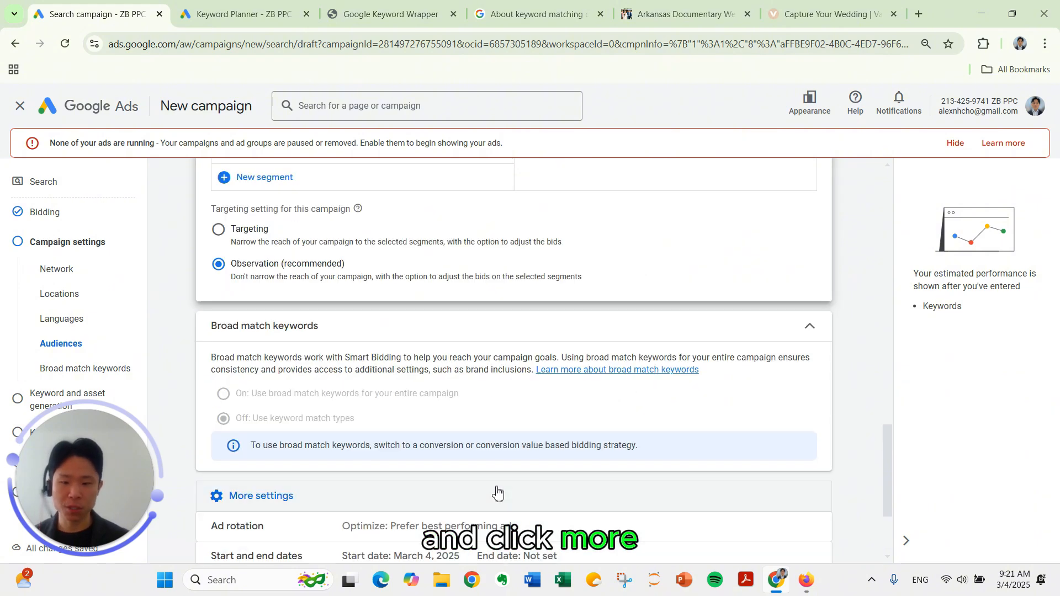
{"action": "scroll", "coordinate": [498, 492], "scroll_direction": "down", "scroll_amount": 1}
{"action": "left_click", "coordinate": [491, 458]}
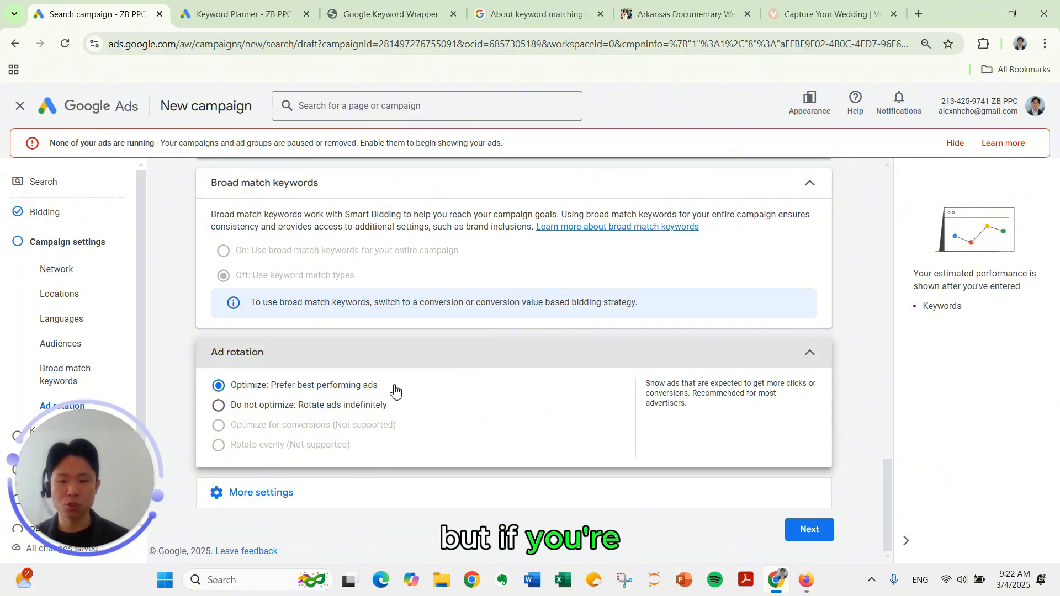
{"action": "left_click", "coordinate": [385, 367]}
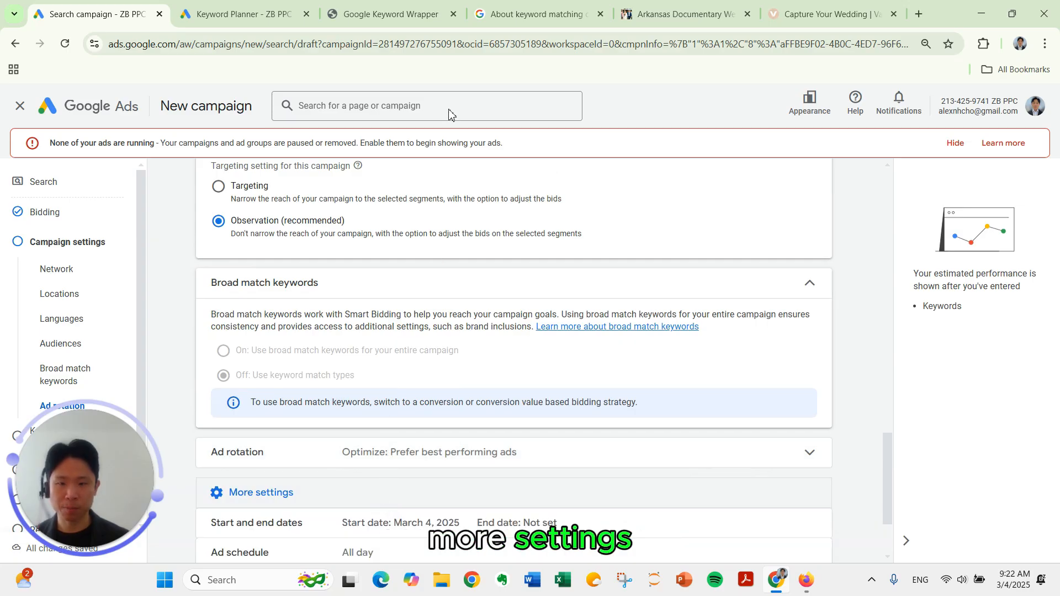
Set the ad schedule to Mondays - Fridays from 08:00 to 18:00.
{"action": "scroll", "coordinate": [407, 447], "scroll_direction": "down", "scroll_amount": 2}
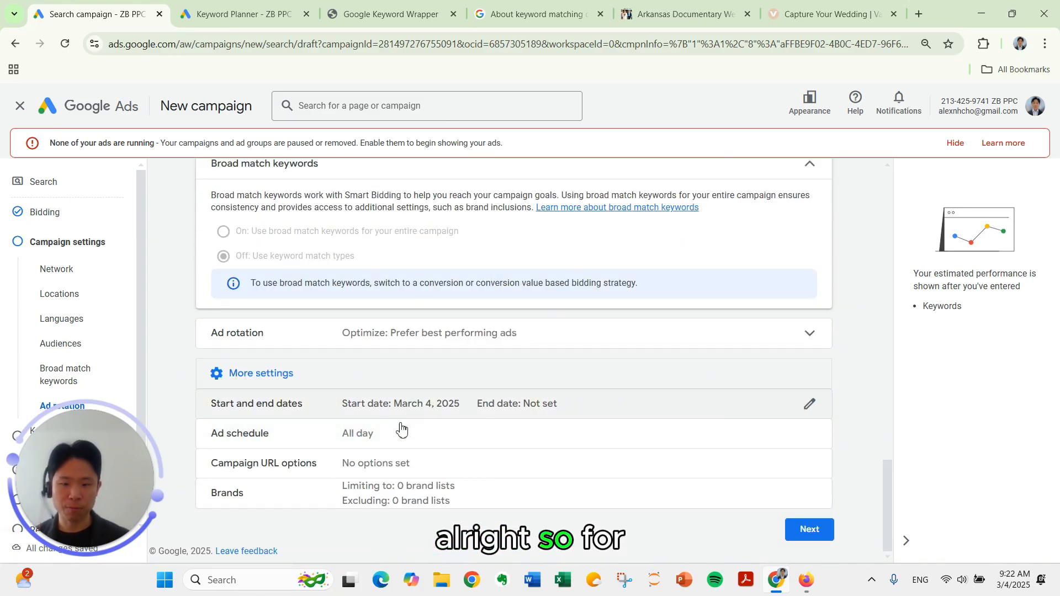
{"action": "left_click", "coordinate": [397, 445]}
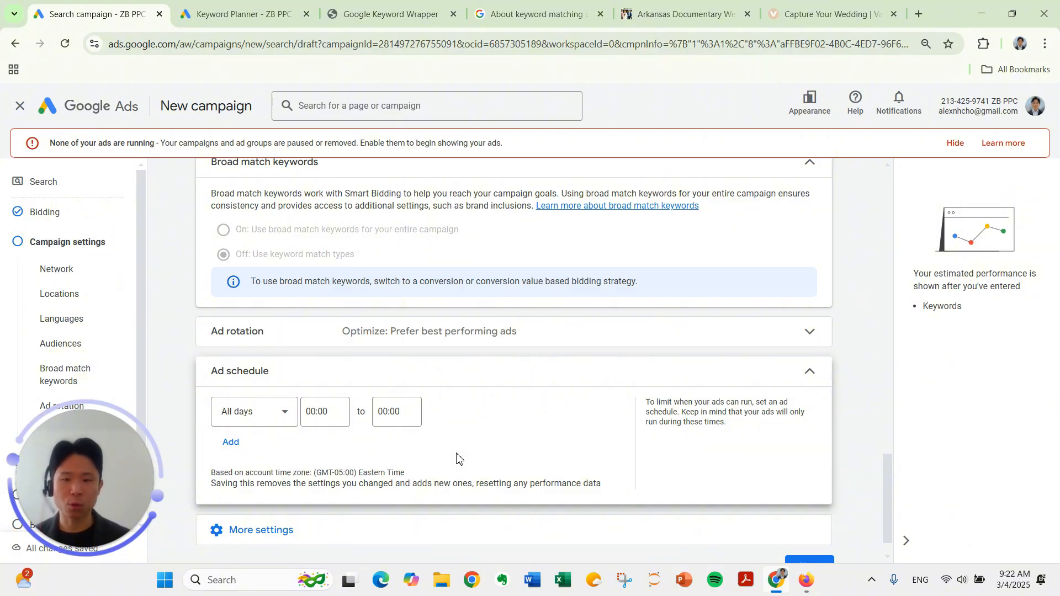
{"action": "left_click", "coordinate": [265, 409]}
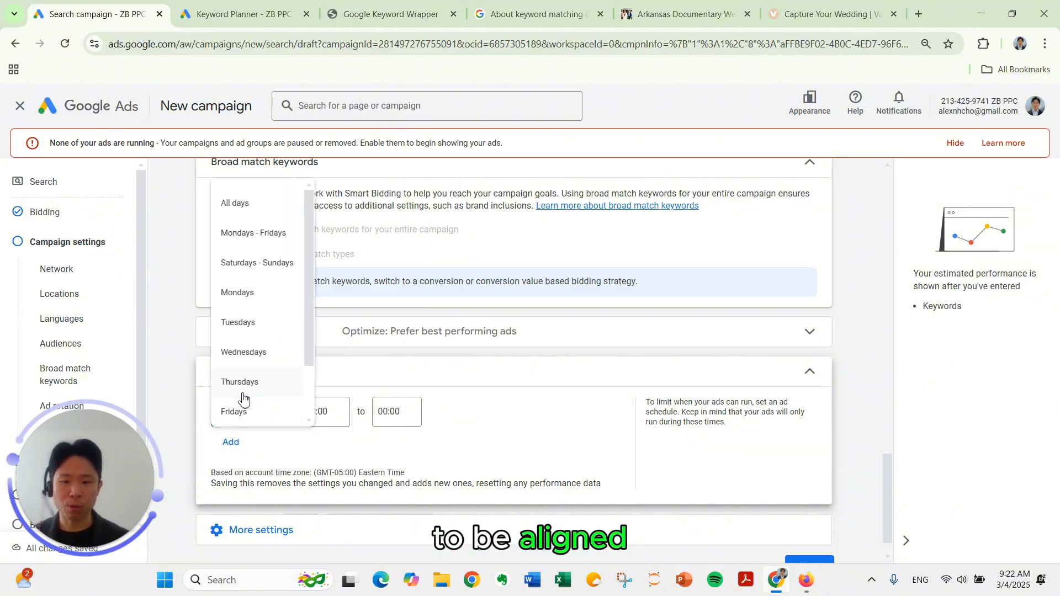
{"action": "left_click", "coordinate": [255, 243]}
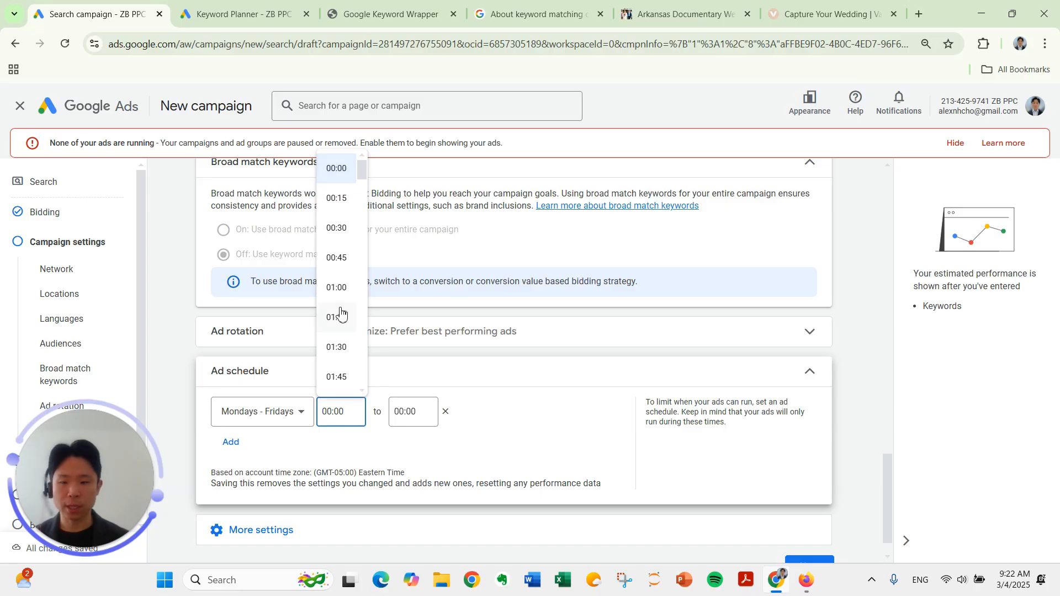
{"action": "scroll", "coordinate": [341, 312], "scroll_direction": "down", "scroll_amount": 15}
{"action": "left_click", "coordinate": [341, 309]}
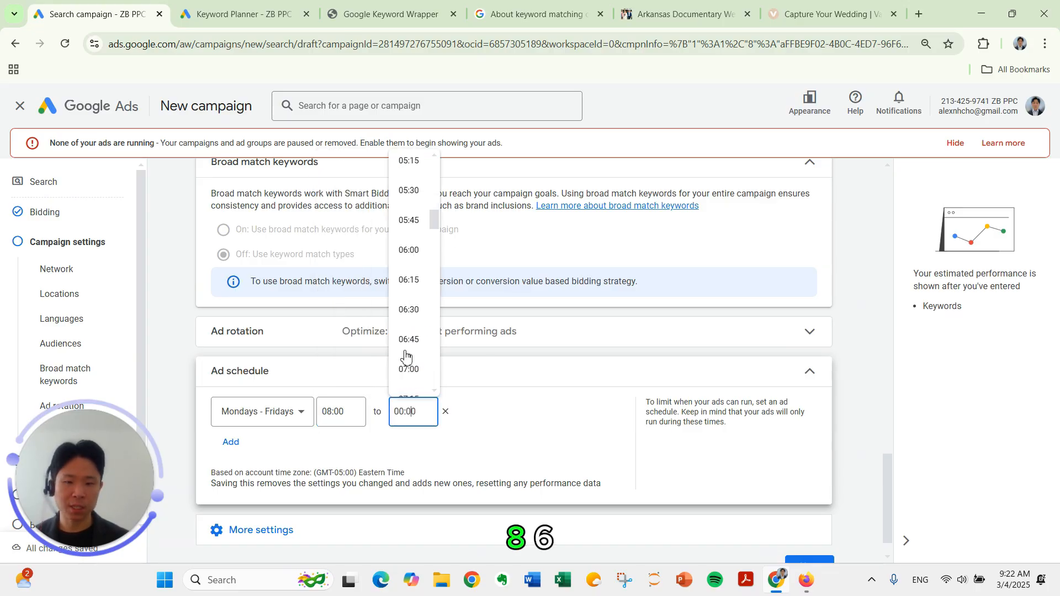
{"action": "scroll", "coordinate": [407, 358], "scroll_direction": "down", "scroll_amount": 8}
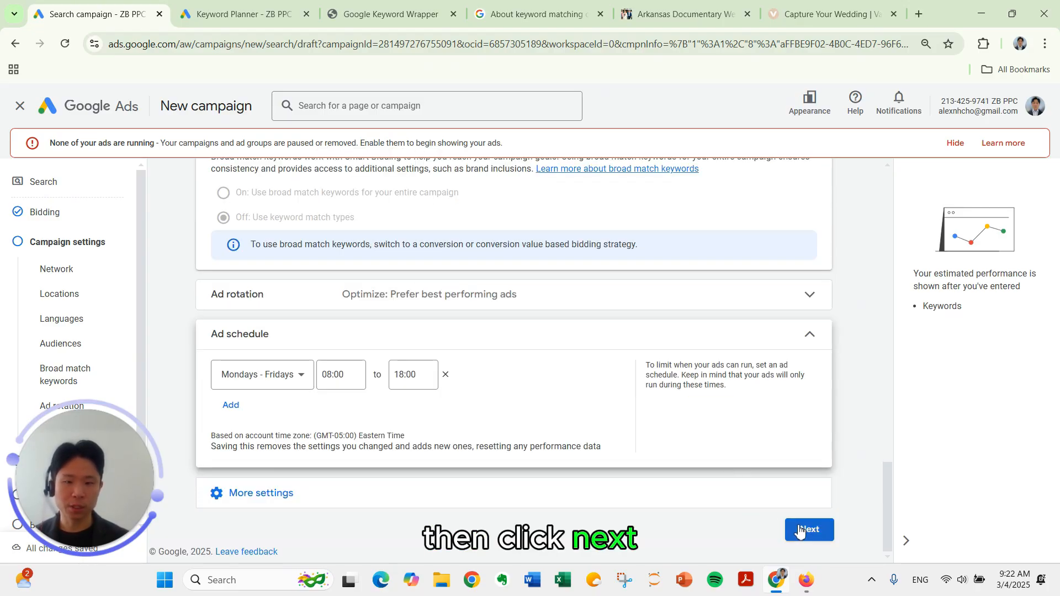
Continue past the campaign settings, skip keyword and asset generation, and end the support chat.
{"action": "left_click", "coordinate": [800, 532]}
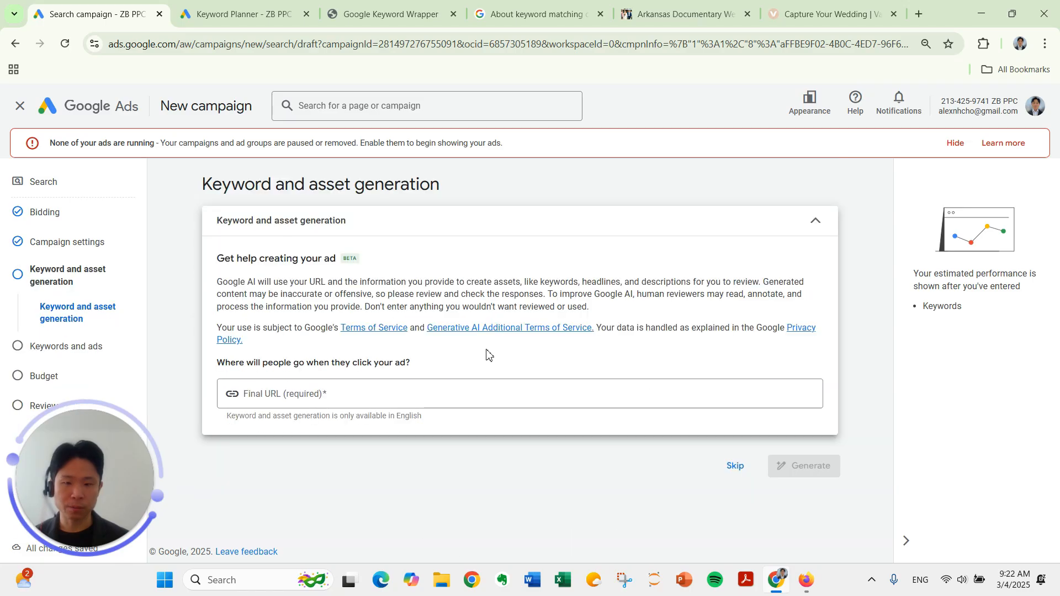
{"action": "left_click", "coordinate": [735, 467]}
{"action": "left_click", "coordinate": [1030, 109]}
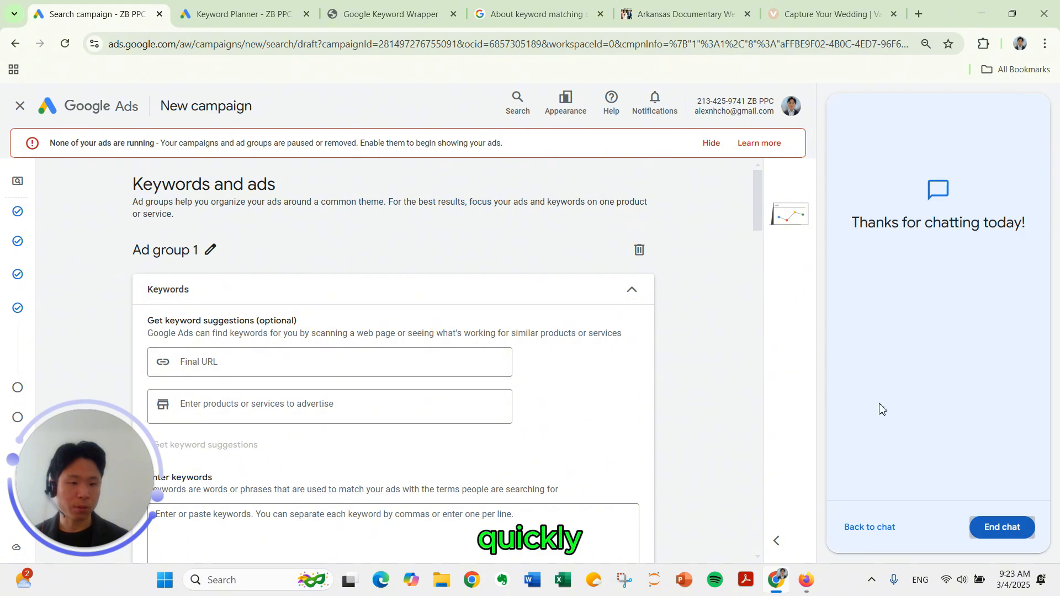
{"action": "left_click", "coordinate": [1002, 527]}
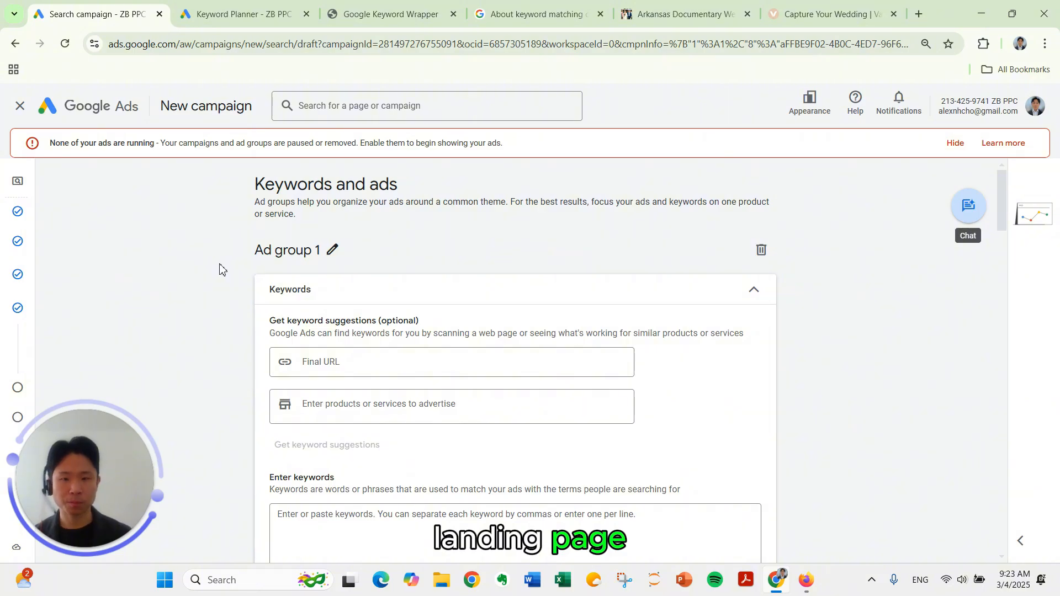
Rename the first ad group as "Wedding Photography".
{"action": "left_click", "coordinate": [332, 250]}
{"action": "triple_click", "coordinate": [330, 252]}
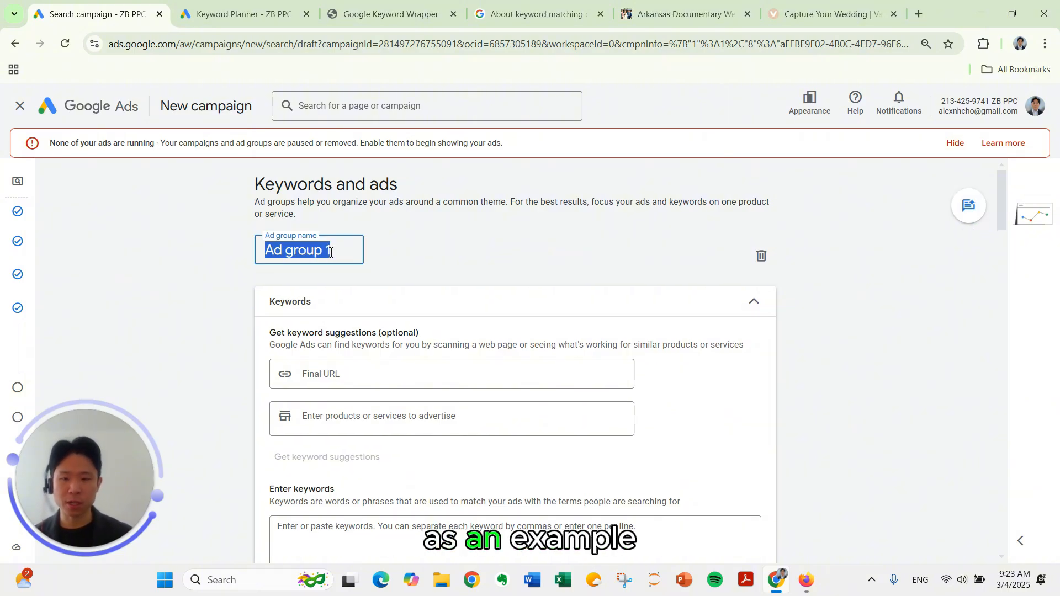
{"action": "type", "text": "Wedding Photography"}
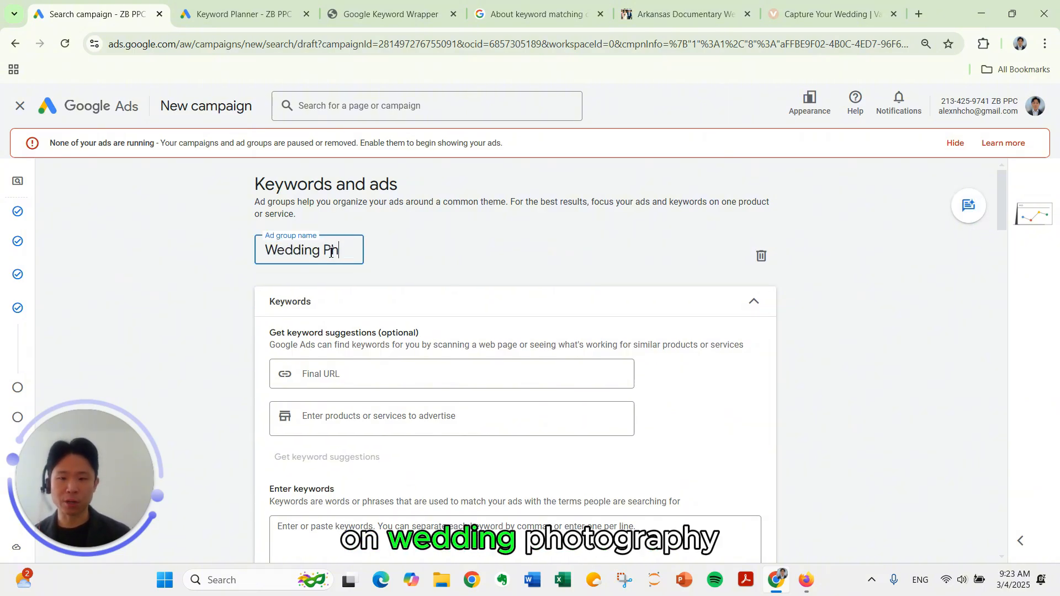
{"action": "left_click", "coordinate": [166, 295]}
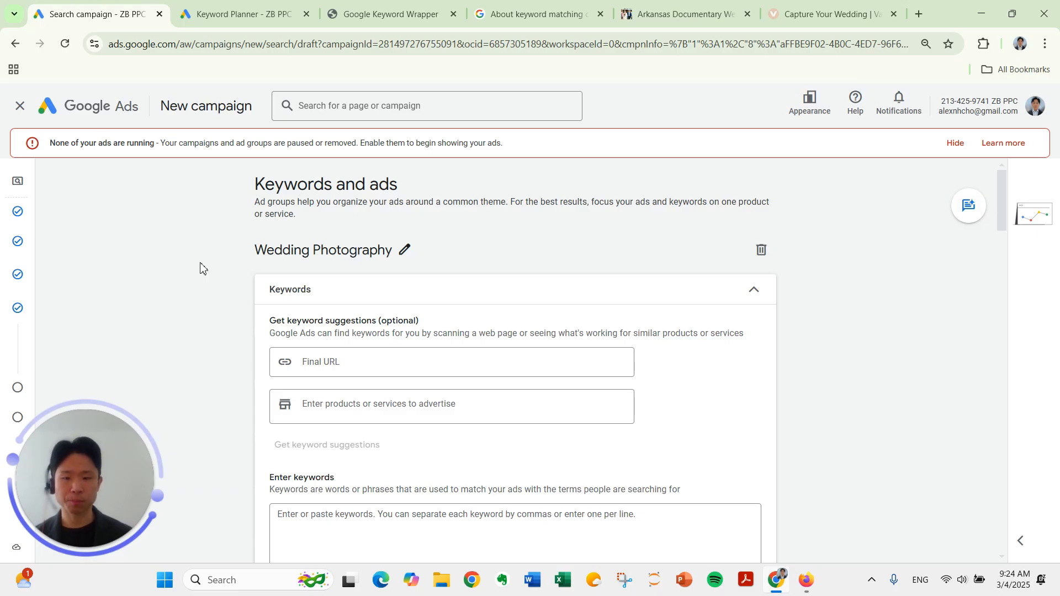
Switch to Keyword Planner, start discovering new keywords, and set the location to Phoenix, Arizona, United States.
{"action": "scroll", "coordinate": [253, 379], "scroll_direction": "down", "scroll_amount": 3}
{"action": "left_click", "coordinate": [291, 330]}
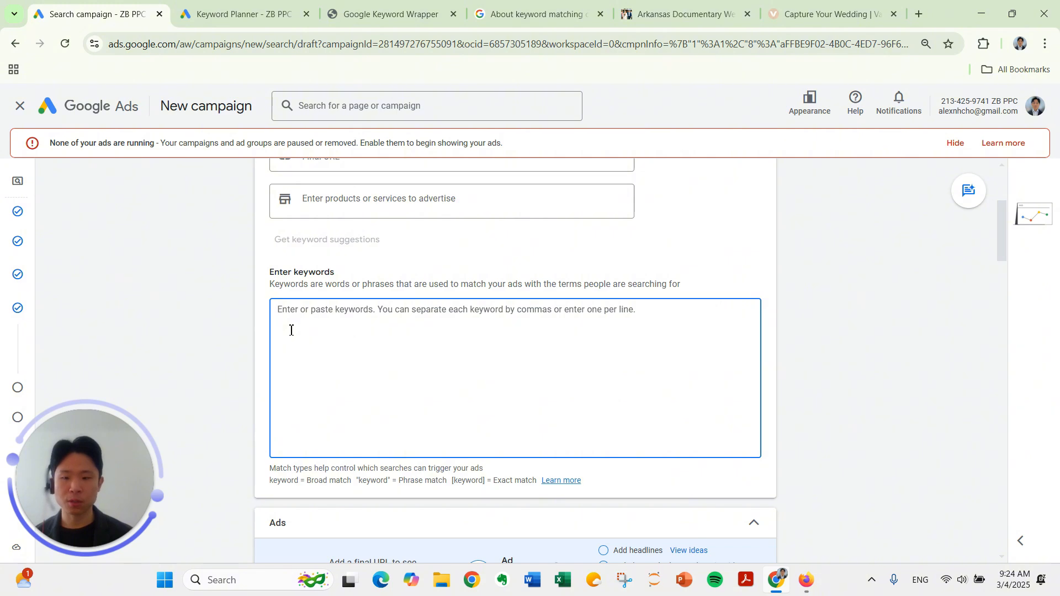
{"action": "key", "text": "ctrl+Tab"}
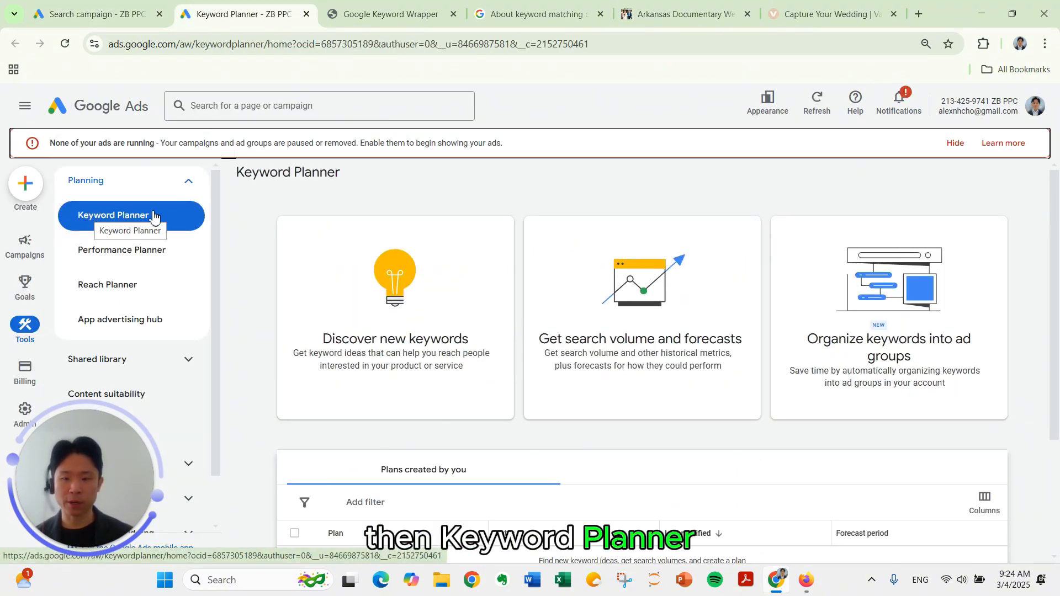
{"action": "left_click", "coordinate": [378, 268]}
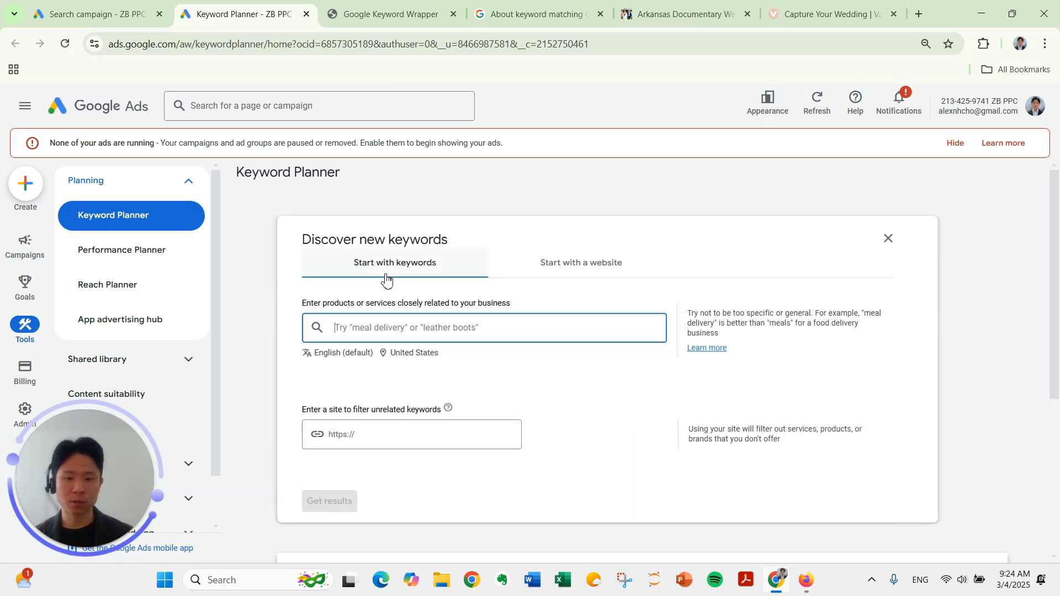
{"action": "left_click", "coordinate": [414, 352]}
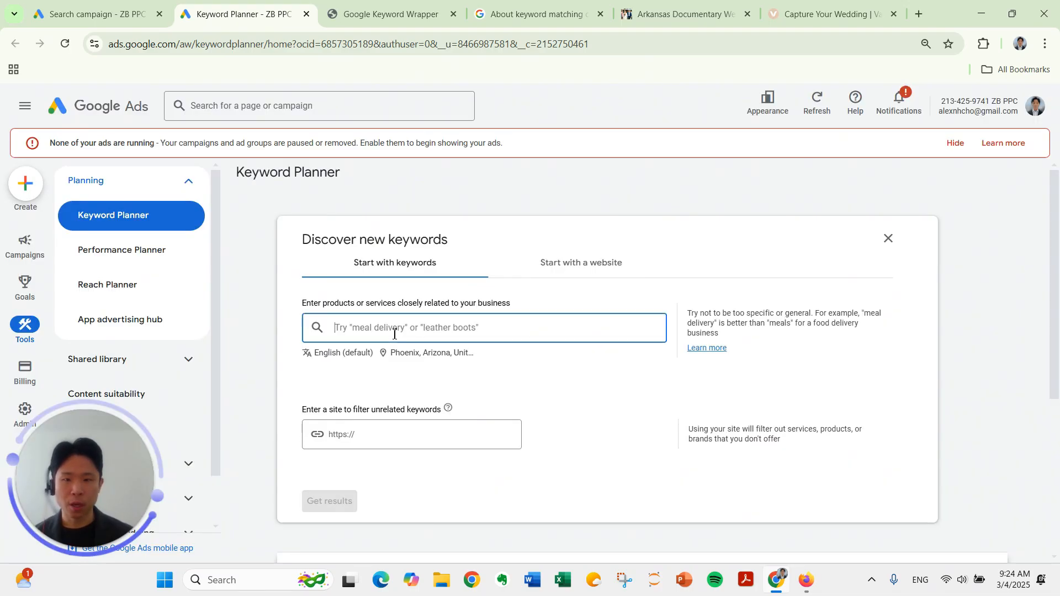
Get keyword ideas for "wedding photographers", "wedding photographers near me" and "phoenix wedding photography", and dismiss the keyword refinement suggestions.
{"action": "type", "text": "we"}
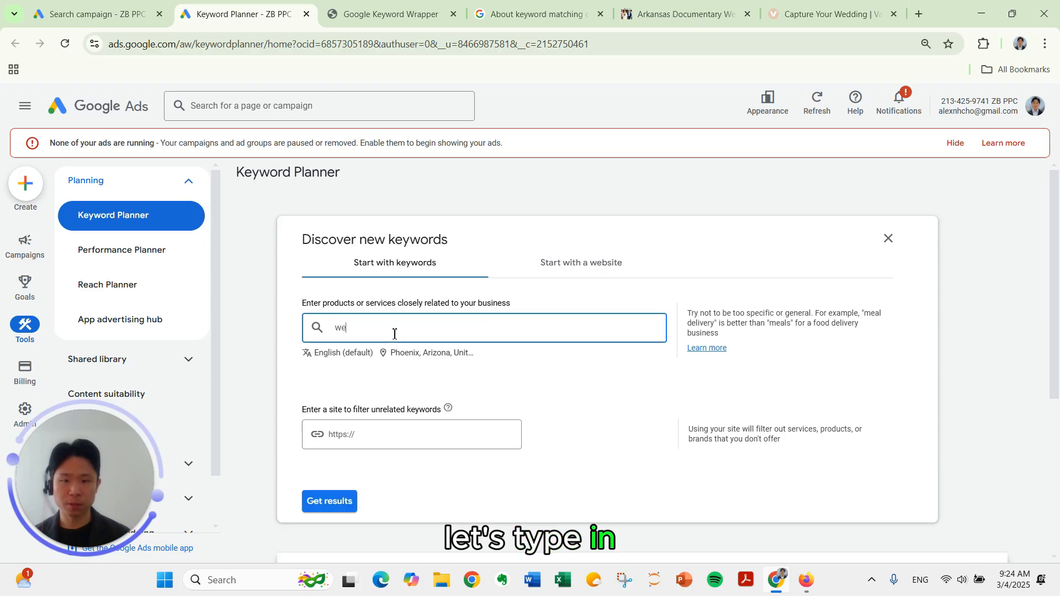
{"action": "type", "text": "dding photographers"}
{"action": "key", "text": "Return"}
{"action": "type", "text": "wedding photographers near me"}
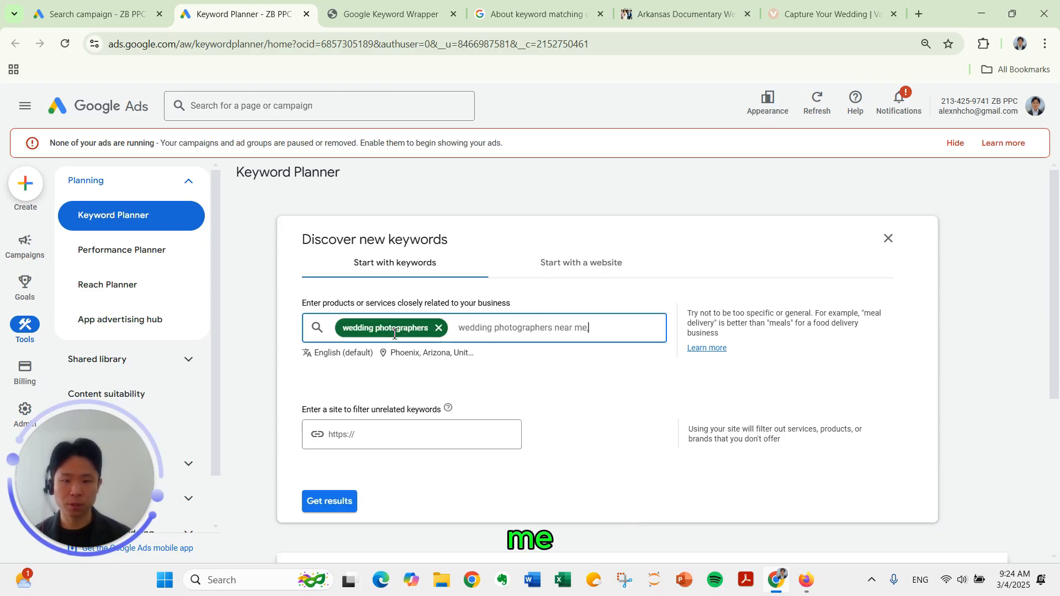
{"action": "key", "text": "Return"}
{"action": "type", "text": "phoenix wedding"}
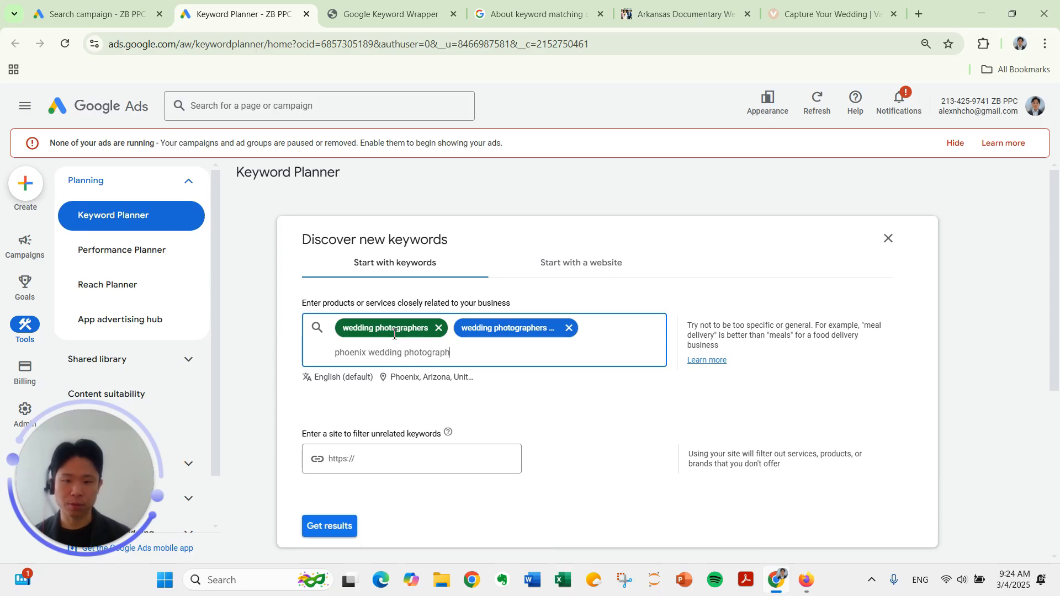
{"action": "key", "text": "Return"}
{"action": "left_click", "coordinate": [330, 526]}
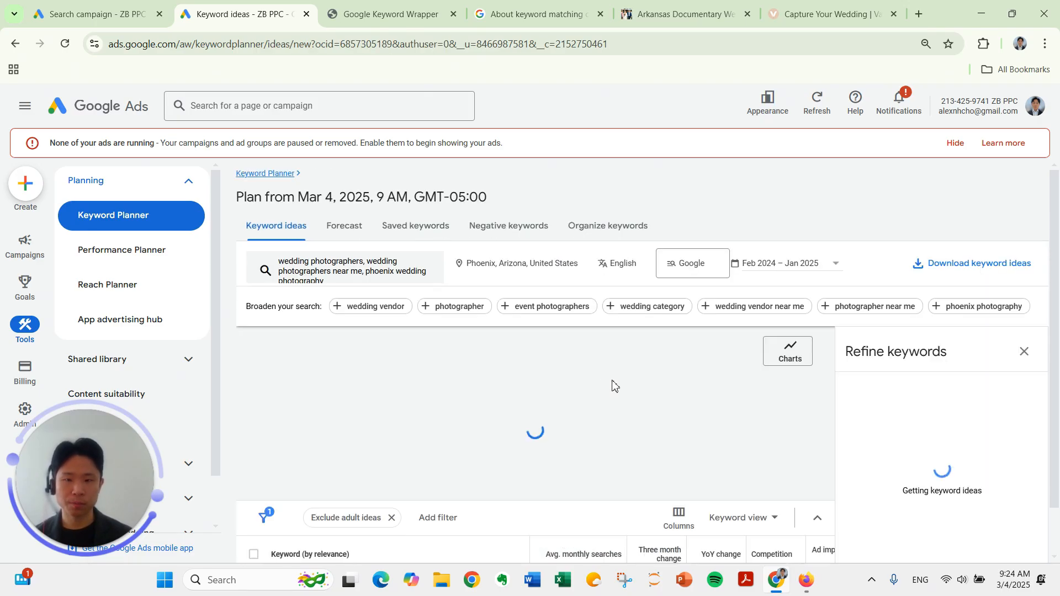
{"action": "left_click", "coordinate": [1038, 358]}
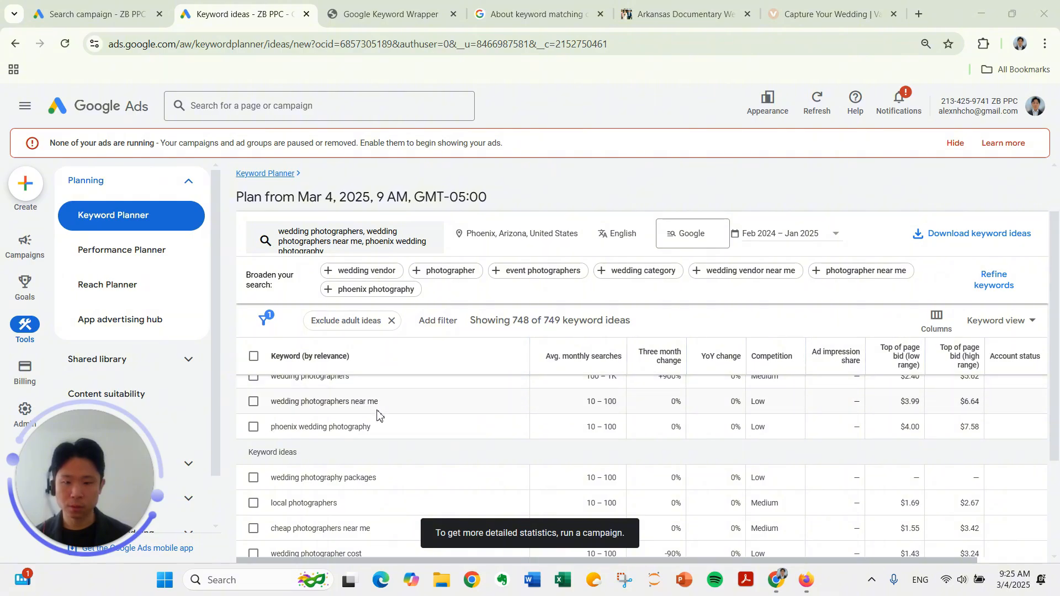
Download the keyword ideas to Google Sheets in My Drive and open the resulting spreadsheet.
{"action": "left_click", "coordinate": [945, 270]}
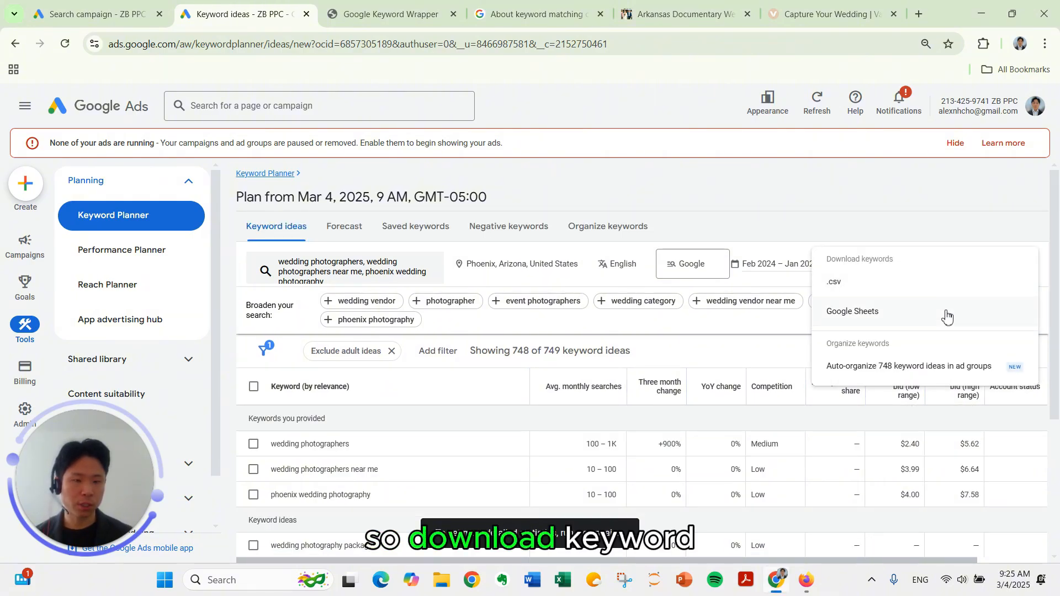
{"action": "left_click", "coordinate": [947, 315]}
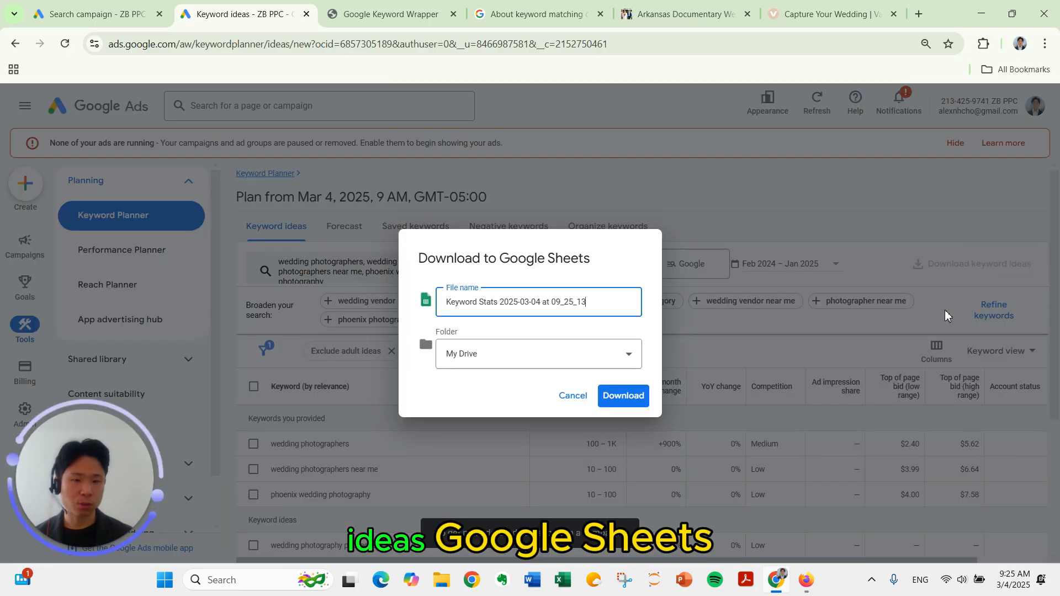
{"action": "left_click", "coordinate": [629, 394]}
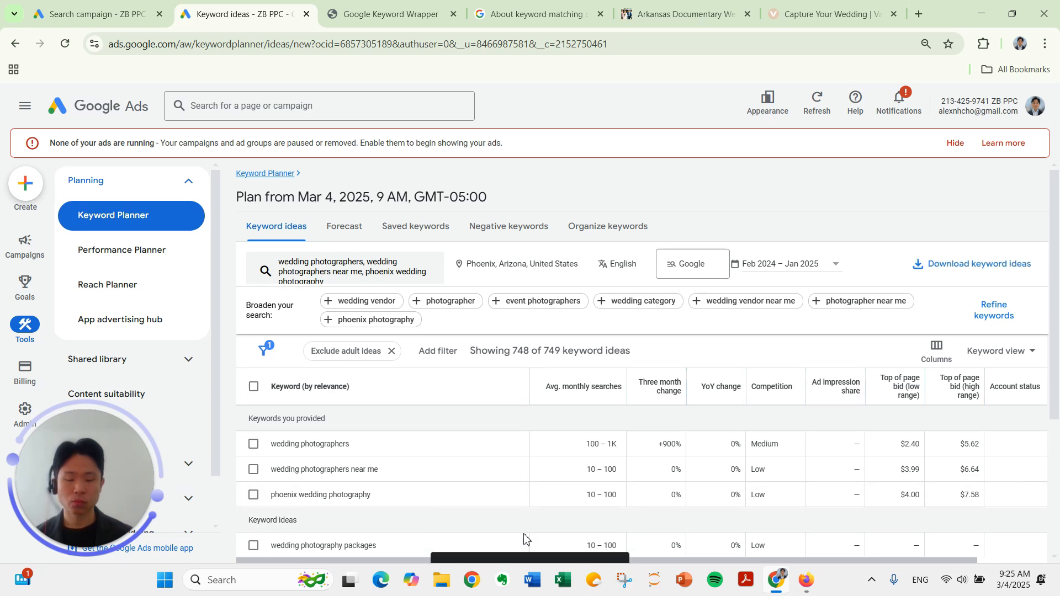
{"action": "left_click", "coordinate": [557, 535]}
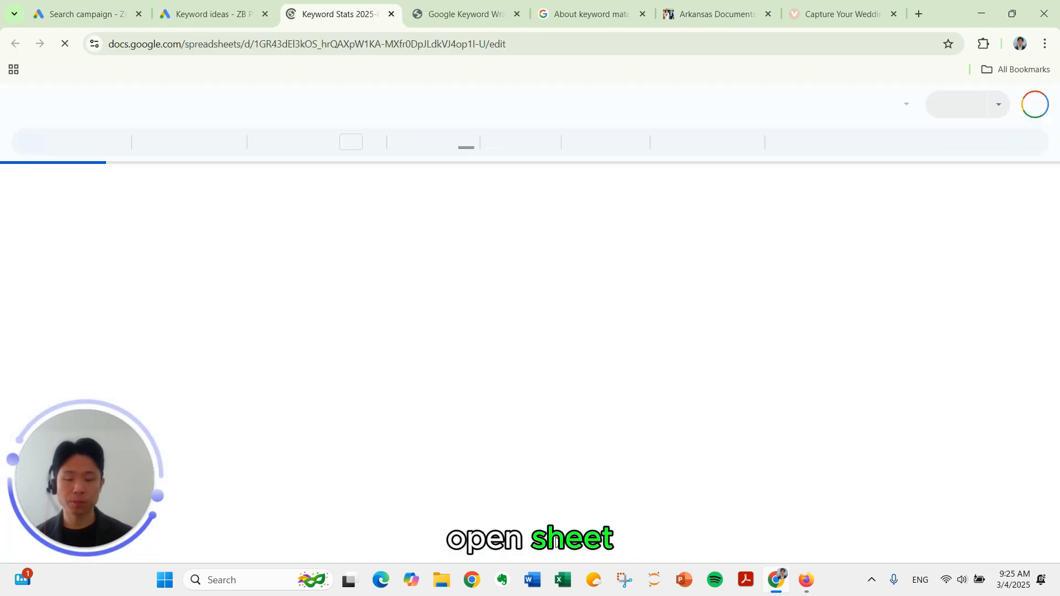
Return to the start of the keyword table and widen the Keyword column so the full phrases fit.
{"action": "key", "text": "ctrl+shift+End"}
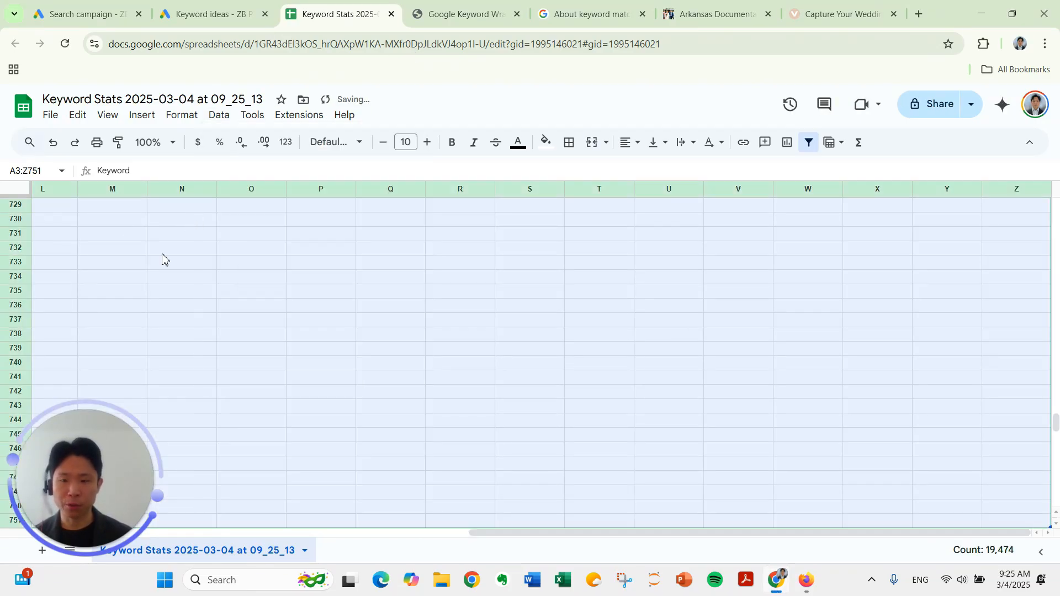
{"action": "left_click", "coordinate": [162, 252]}
{"action": "key", "text": "ctrl+Up"}
{"action": "key", "text": "ctrl+Left"}
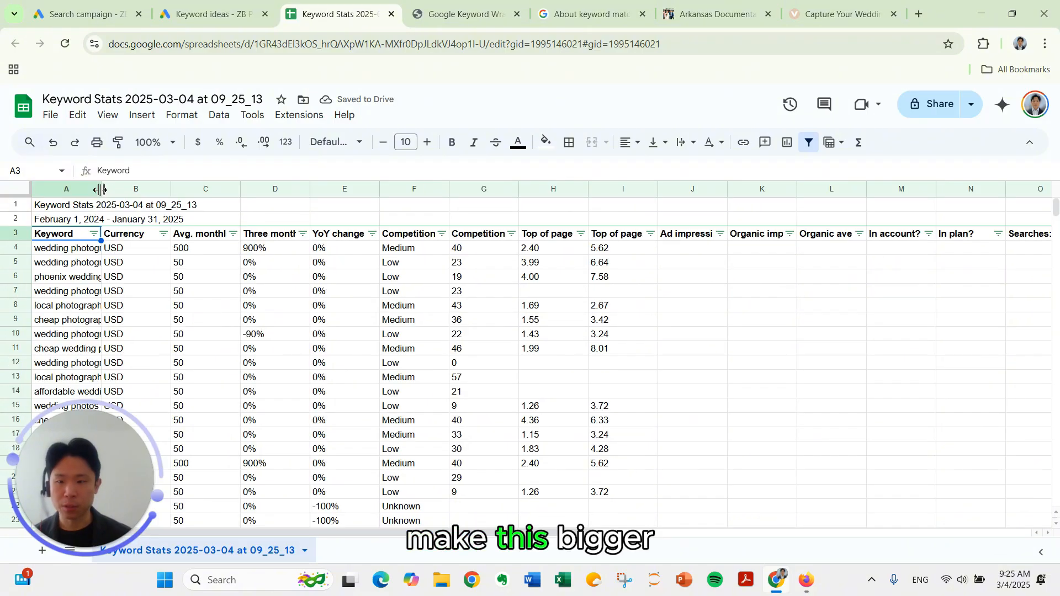
{"action": "left_click_drag", "start_coordinate": [100, 190], "coordinate": [279, 189]}
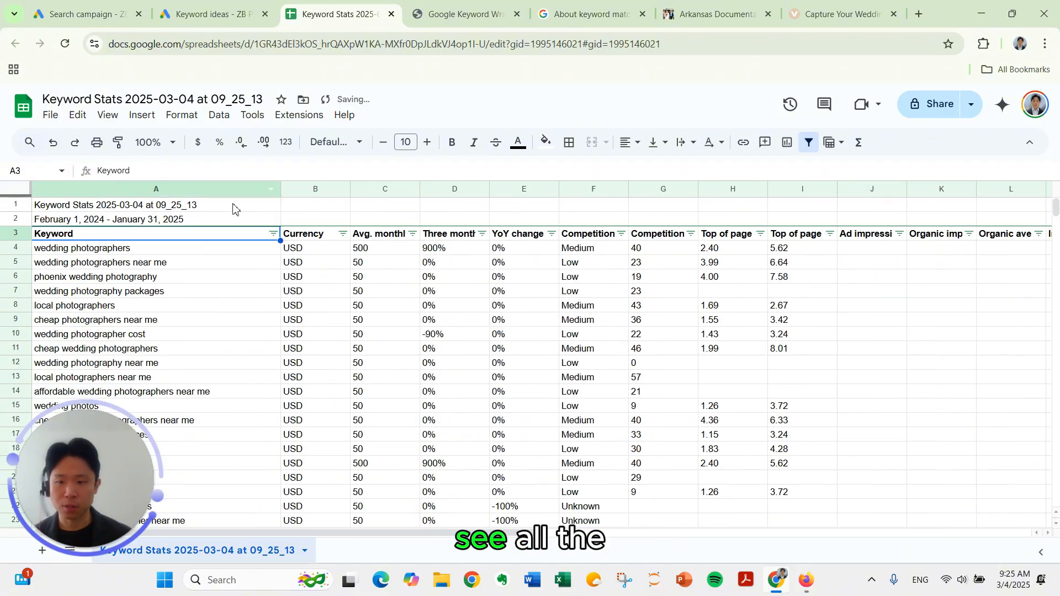
Sort the keyword table by Avg. monthly searches in descending order and select the "candidly photography" keyword.
{"action": "left_click", "coordinate": [393, 236]}
{"action": "left_click", "coordinate": [413, 233]}
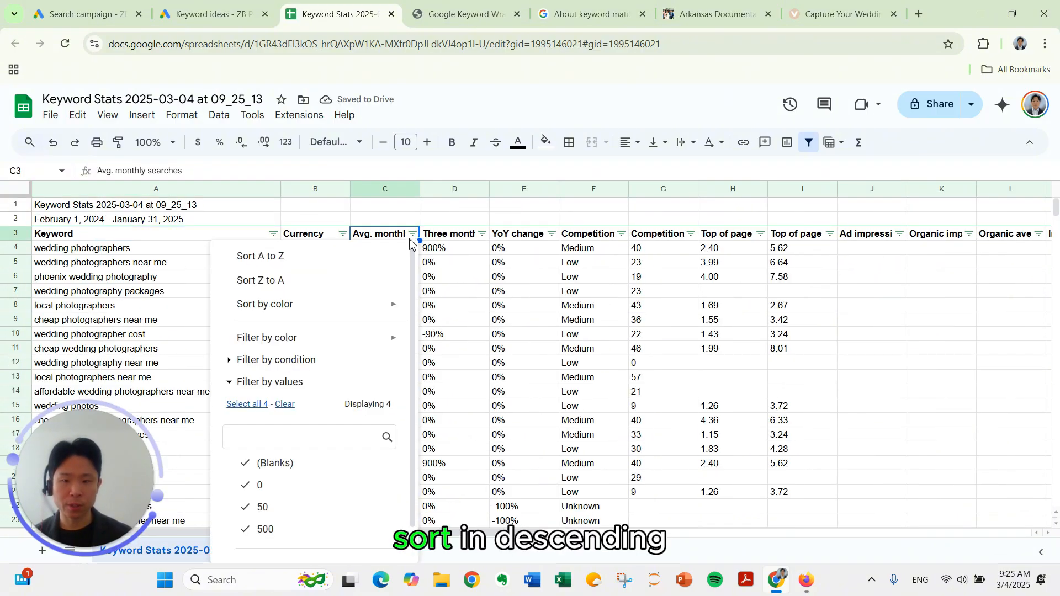
{"action": "left_click", "coordinate": [243, 281]}
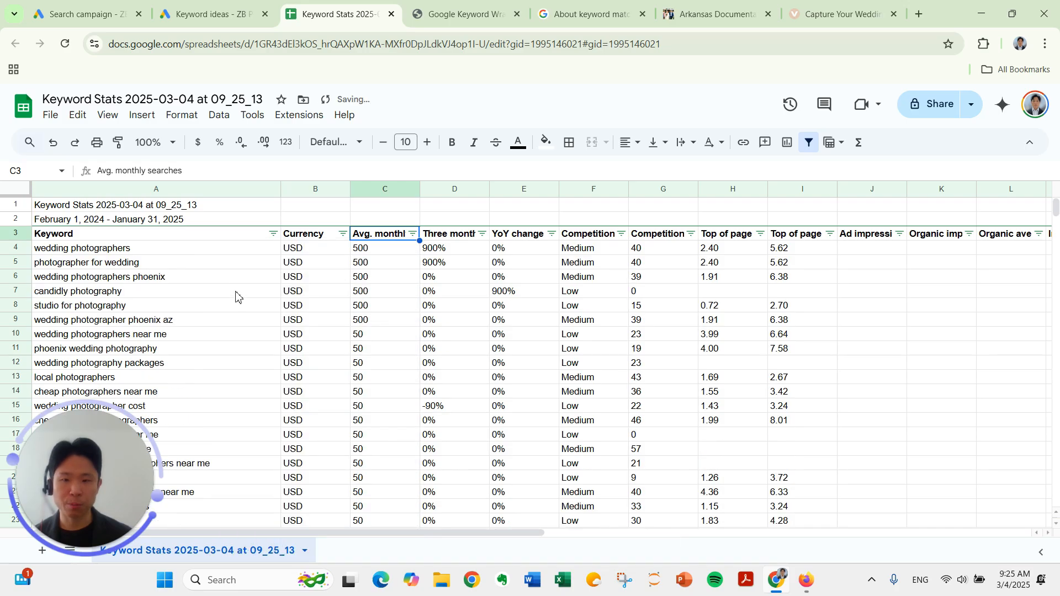
{"action": "left_click", "coordinate": [214, 293]}
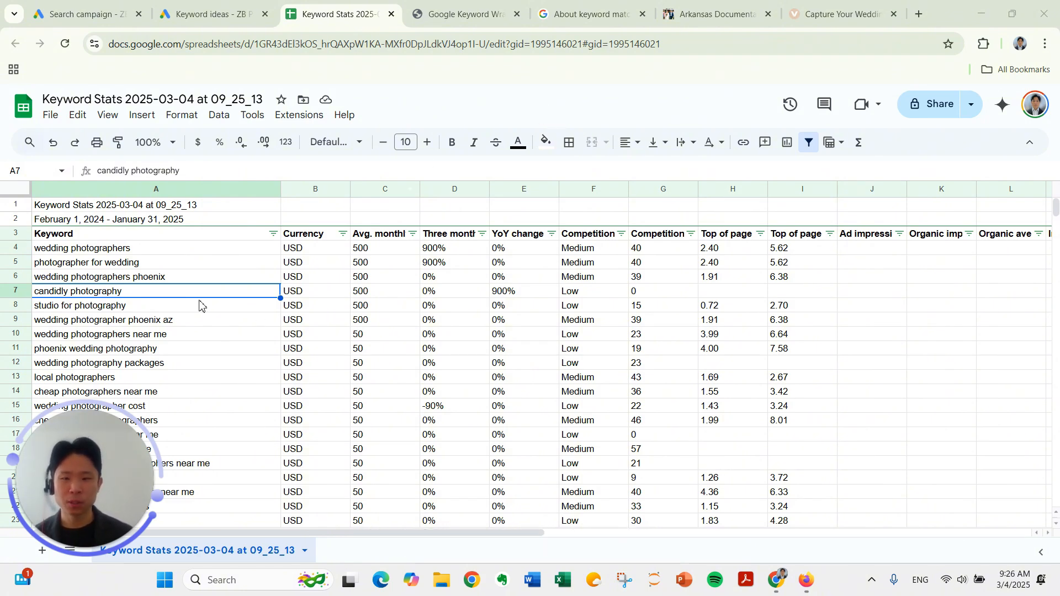
Fill the cells of the keywords "wedding photographers" and "wedding photographers phoenix" with yellow.
{"action": "left_click", "coordinate": [170, 264]}
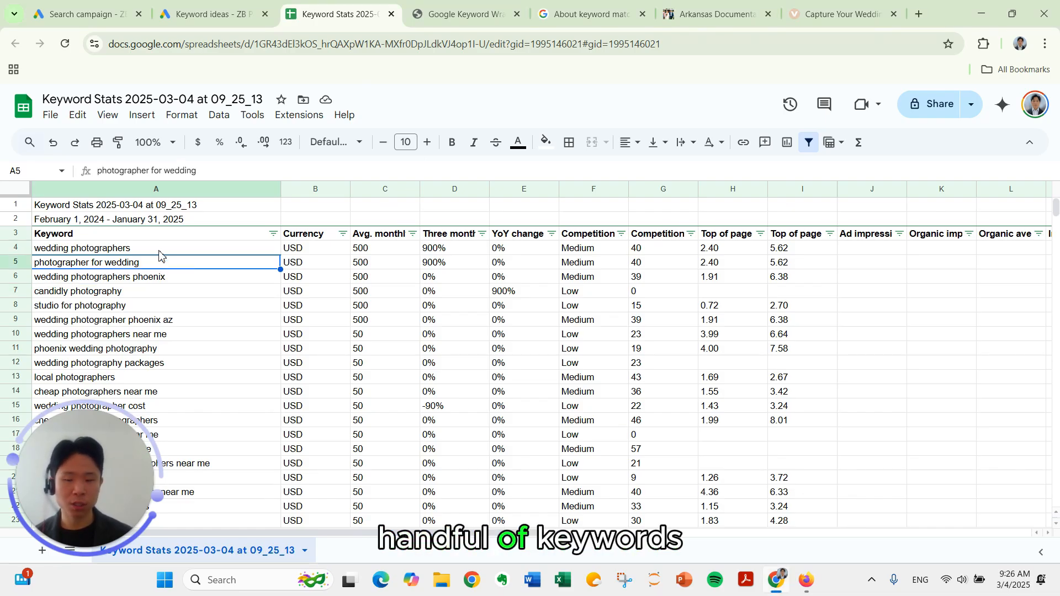
{"action": "left_click", "coordinate": [153, 248]}
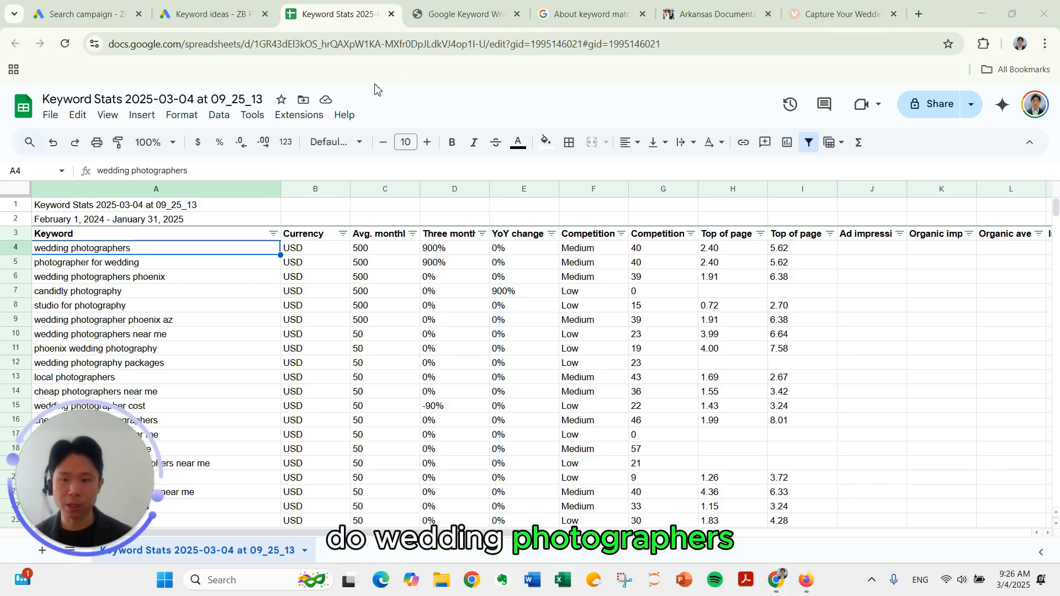
{"action": "left_click", "coordinate": [546, 145]}
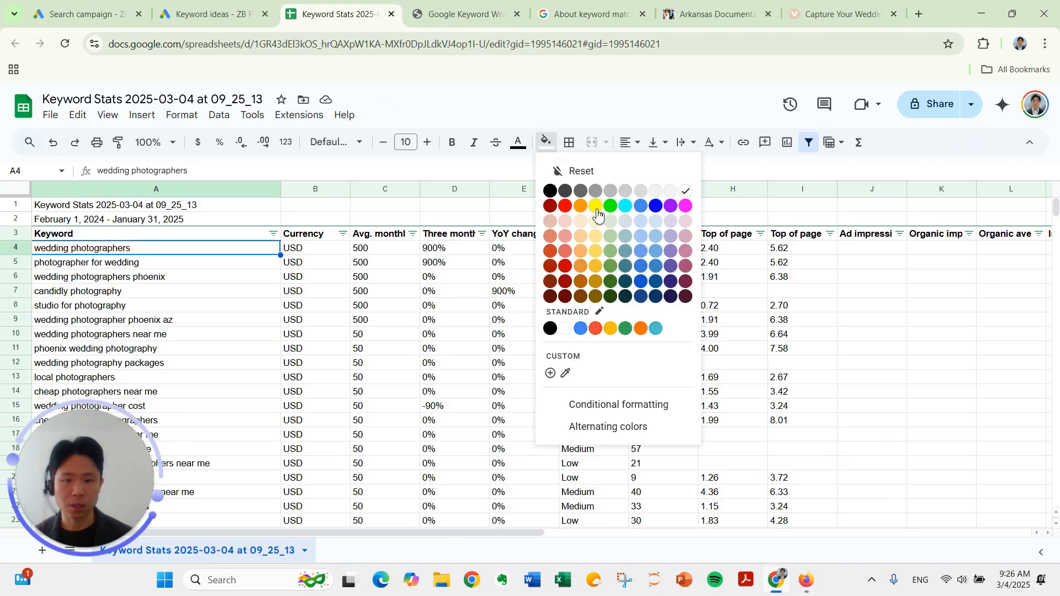
{"action": "left_click", "coordinate": [598, 217]}
{"action": "key", "text": "Down"}
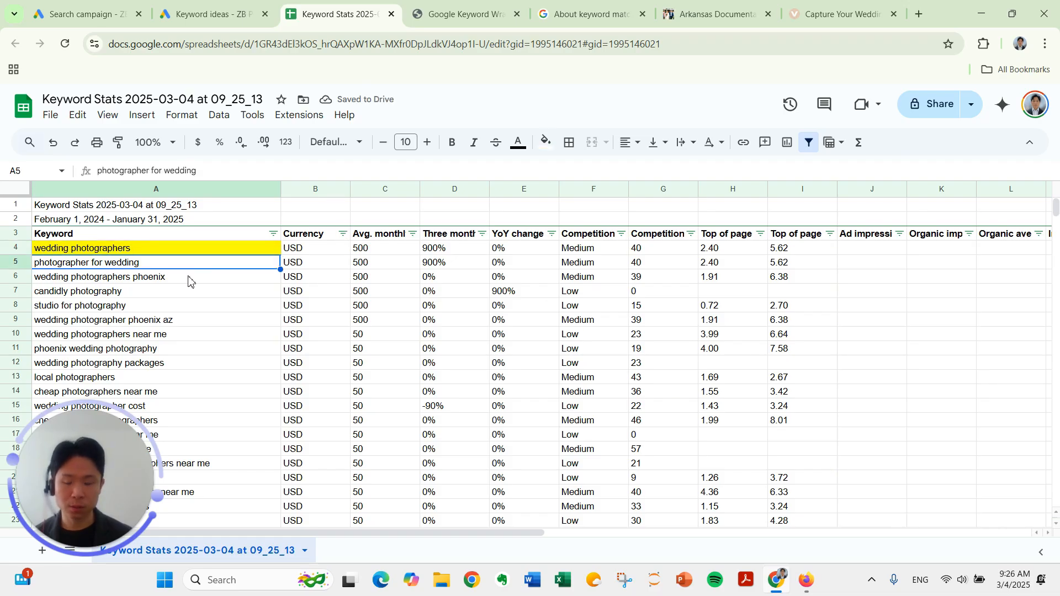
{"action": "left_click", "coordinate": [187, 280]}
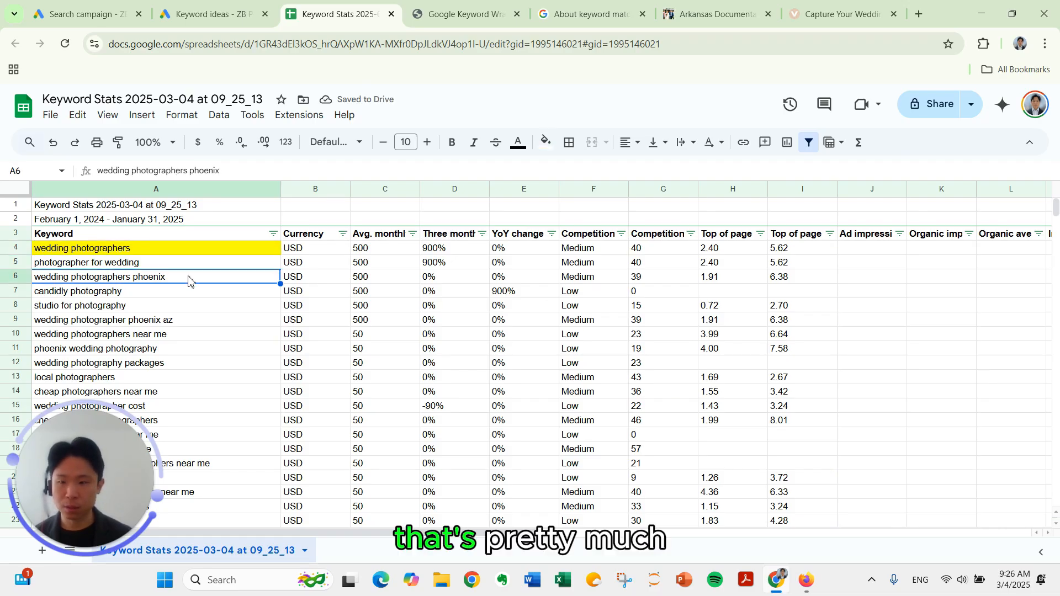
{"action": "left_click", "coordinate": [547, 144]}
{"action": "left_click", "coordinate": [597, 217]}
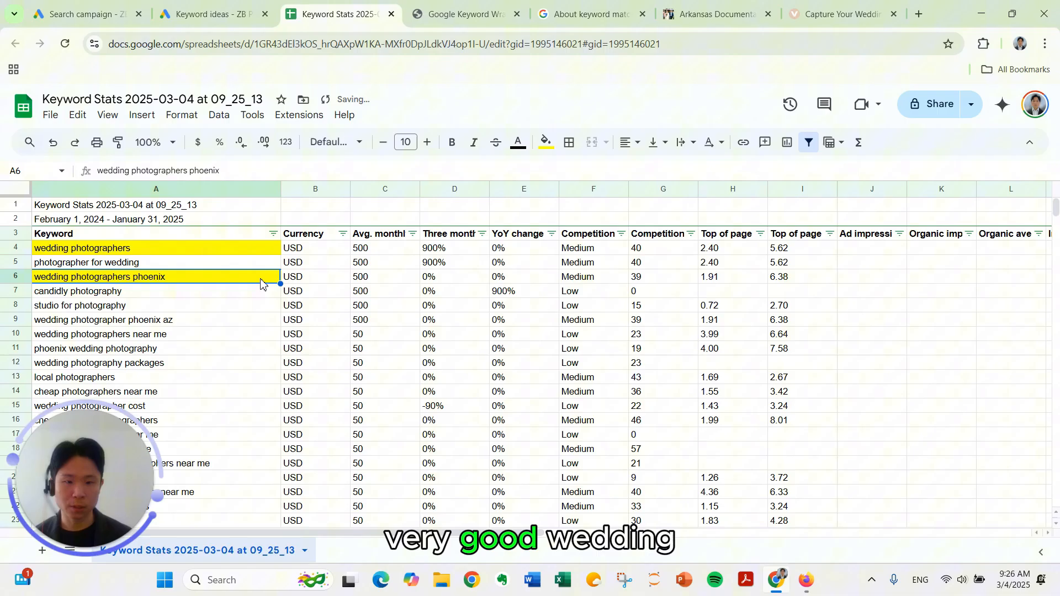
Fill the cells of the keywords "wedding photographers near me" and "phoenix wedding photography" with yellow.
{"action": "left_click", "coordinate": [213, 322]}
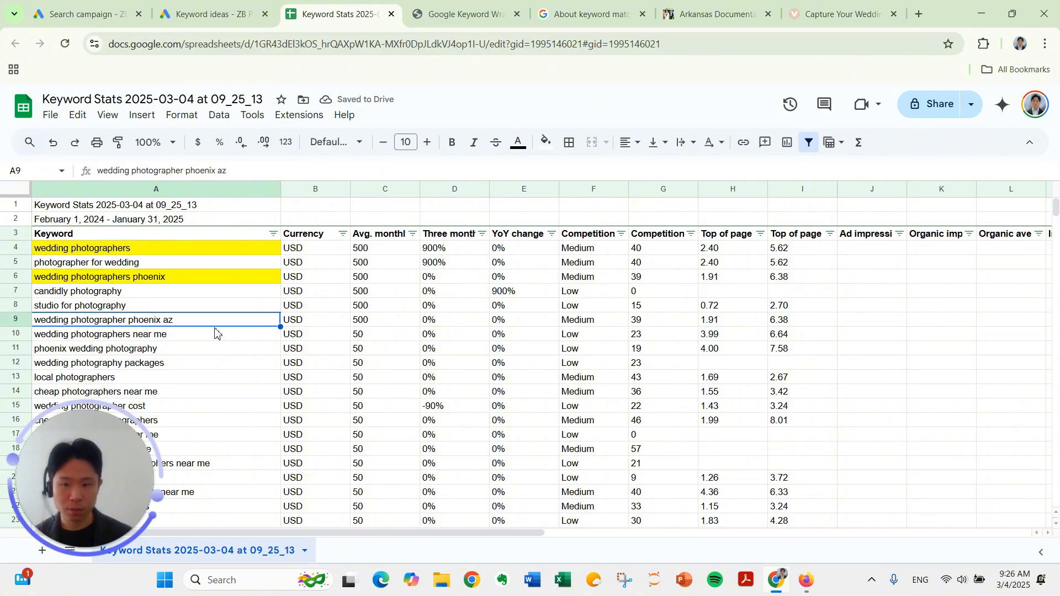
{"action": "left_click", "coordinate": [214, 336]}
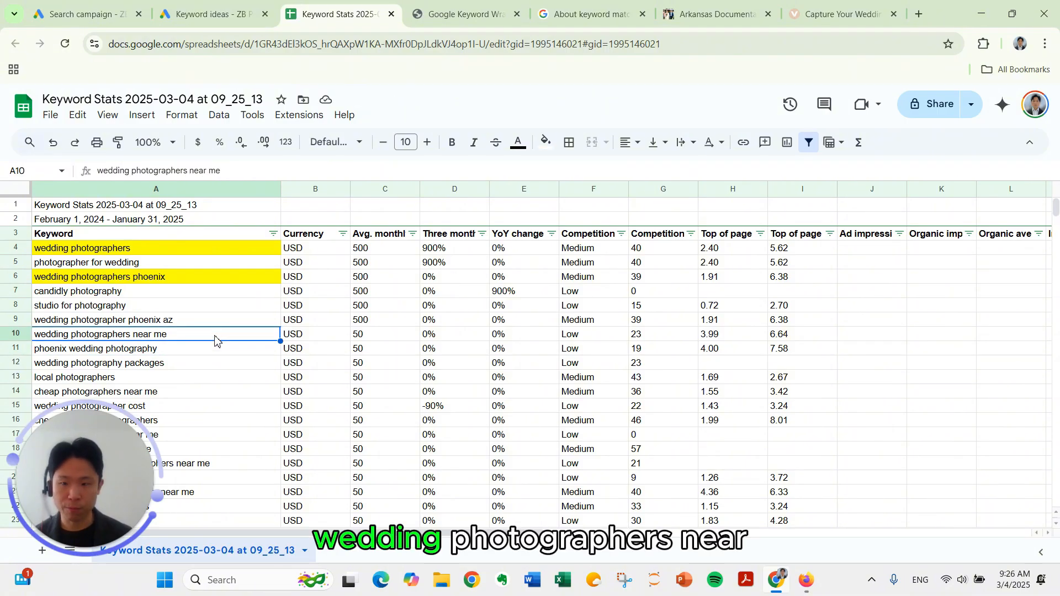
{"action": "left_click", "coordinate": [545, 143]}
{"action": "left_click", "coordinate": [595, 206]}
{"action": "left_click", "coordinate": [237, 353]}
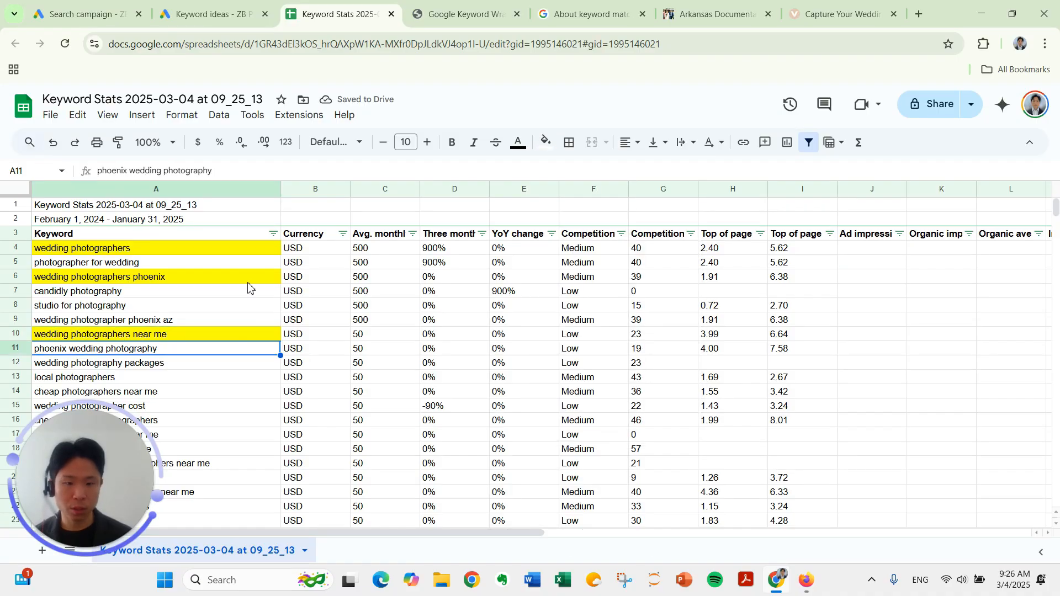
{"action": "left_click", "coordinate": [545, 143]}
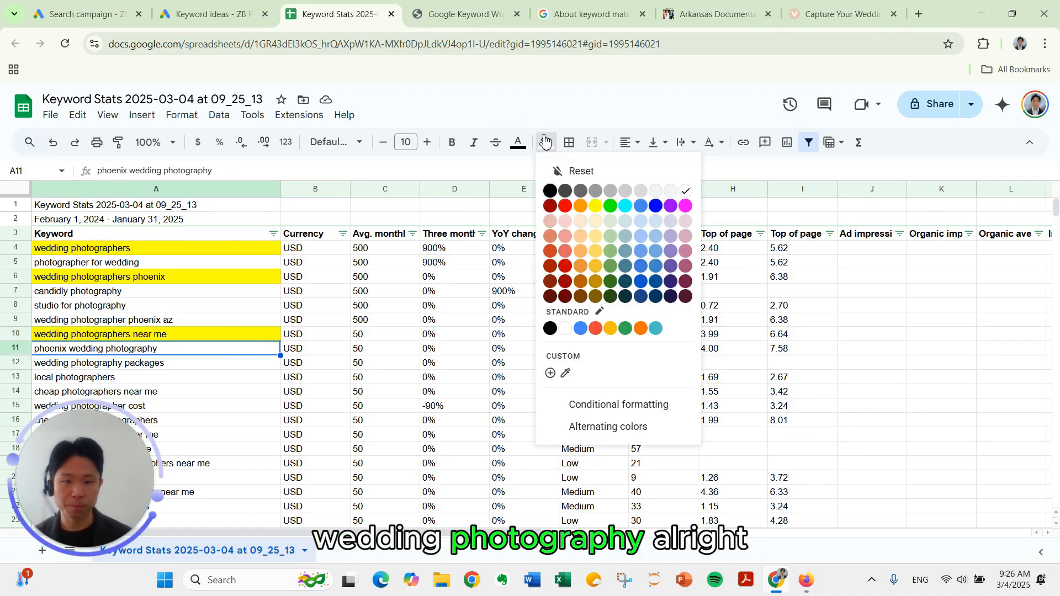
{"action": "left_click", "coordinate": [596, 206]}
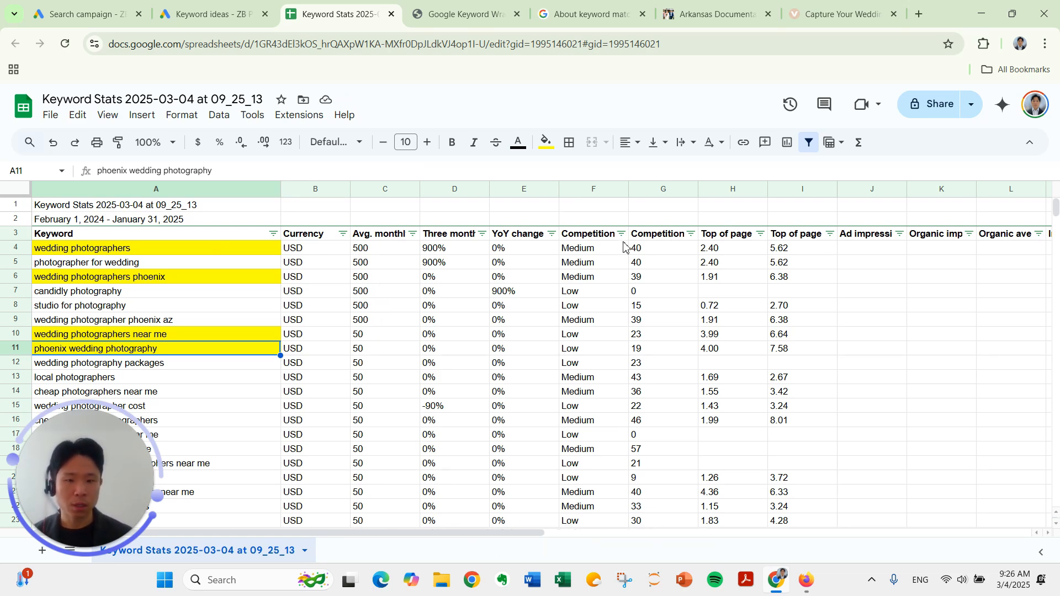
Check the Top of page bid columns for the highlighted "wedding photographers" keyword.
{"action": "left_click", "coordinate": [749, 235]}
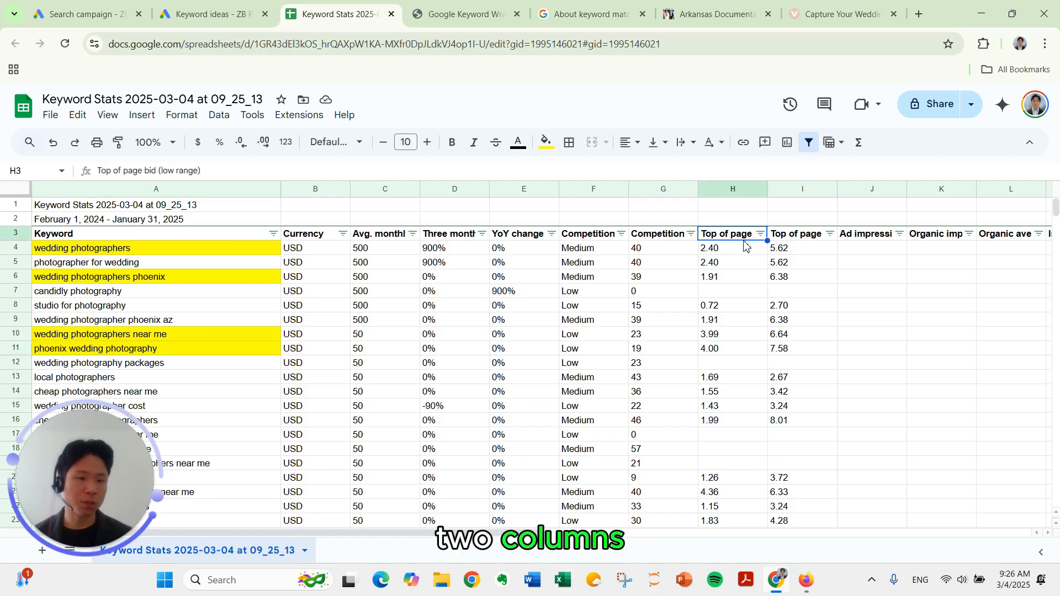
{"action": "left_click", "coordinate": [739, 248]}
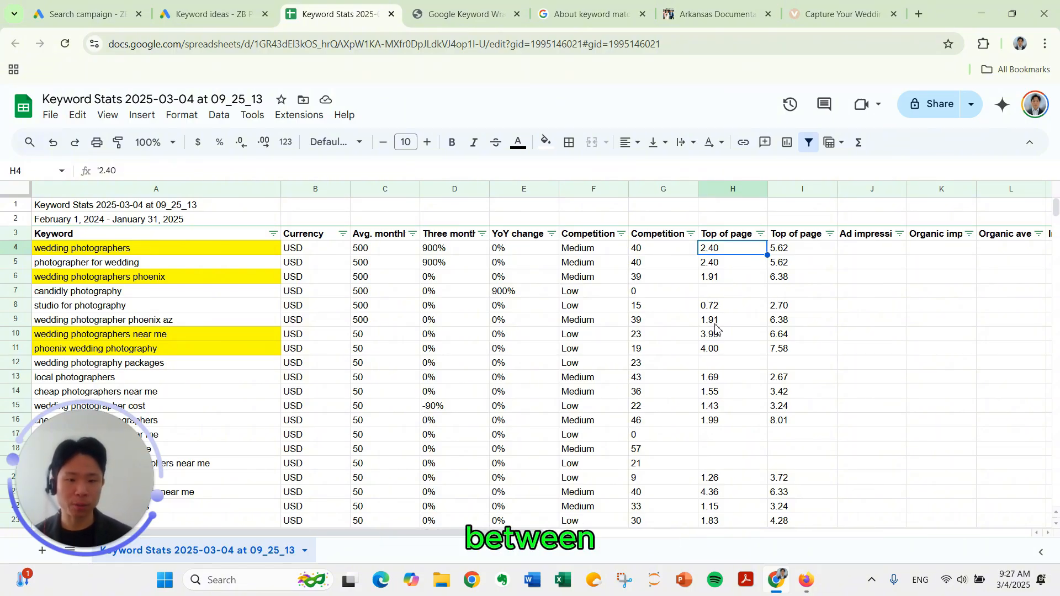
{"action": "left_click", "coordinate": [204, 263]}
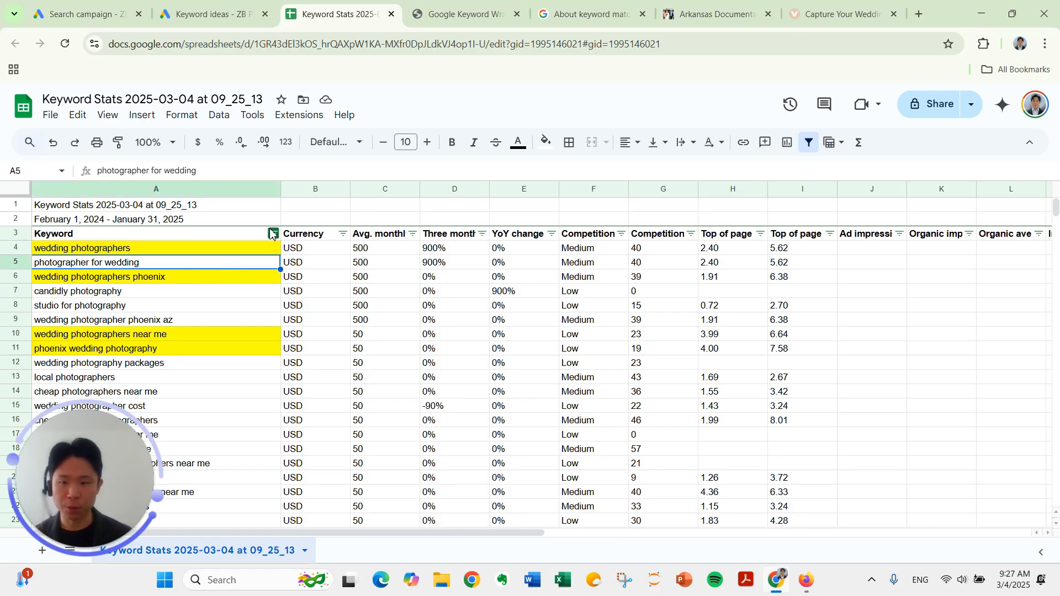
Filter the Keyword column by yellow fill color and select all the filtered keywords.
{"action": "left_click", "coordinate": [273, 234]}
{"action": "mouse_move", "coordinate": [237, 338]}
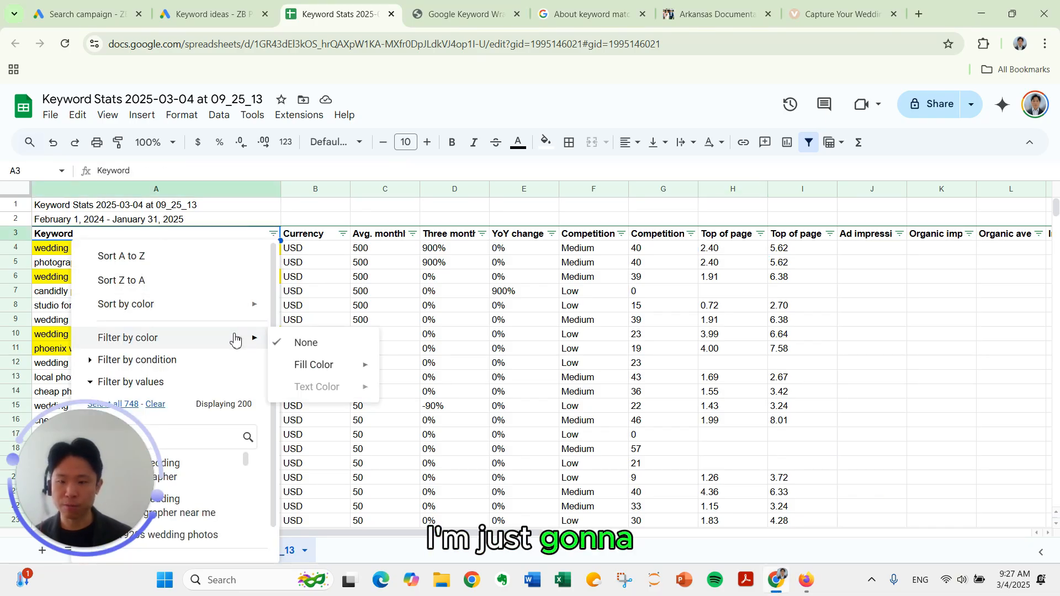
{"action": "mouse_move", "coordinate": [313, 366]}
{"action": "left_click", "coordinate": [428, 370]}
{"action": "left_click", "coordinate": [196, 255]}
{"action": "key", "text": "ctrl+shift+Down"}
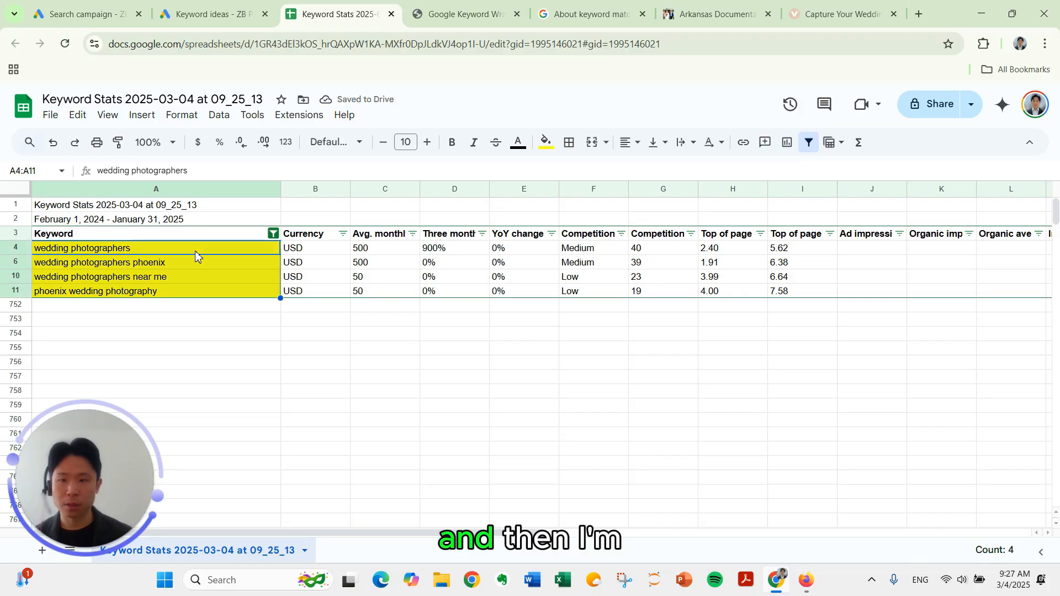
Examine how broad, phrase and exact match differ, and their notations, in the Google Ads Help article on keyword matching options.
{"action": "left_click", "coordinate": [107, 22]}
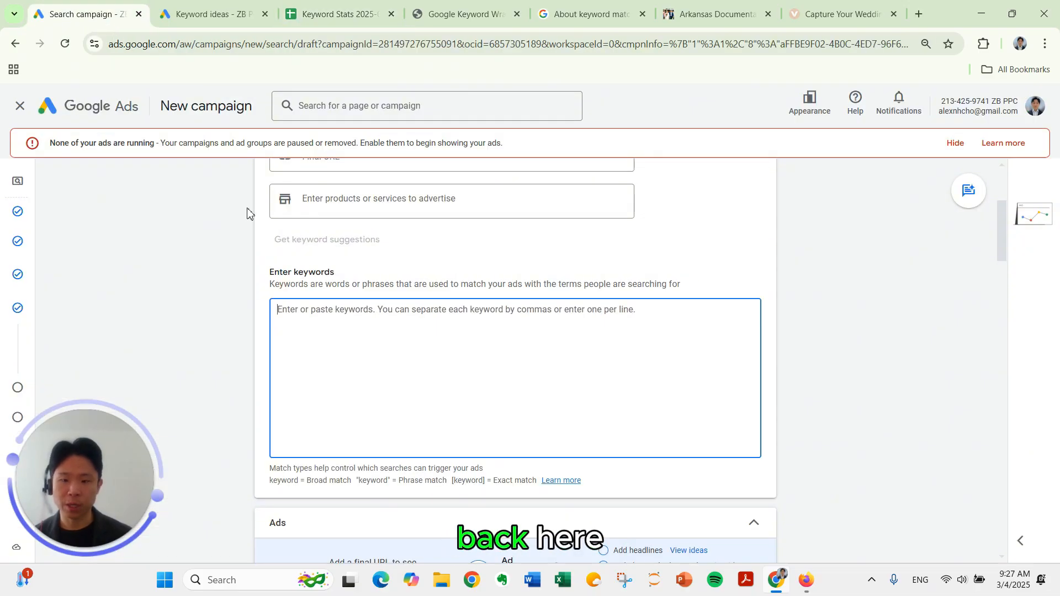
{"action": "left_click", "coordinate": [553, 250]}
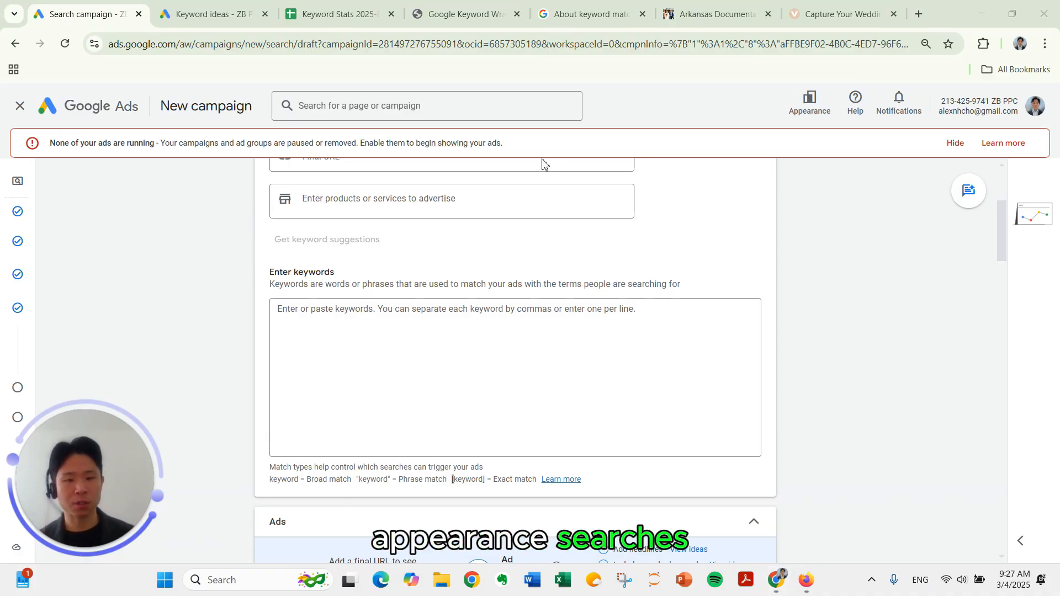
{"action": "left_click", "coordinate": [586, 14]}
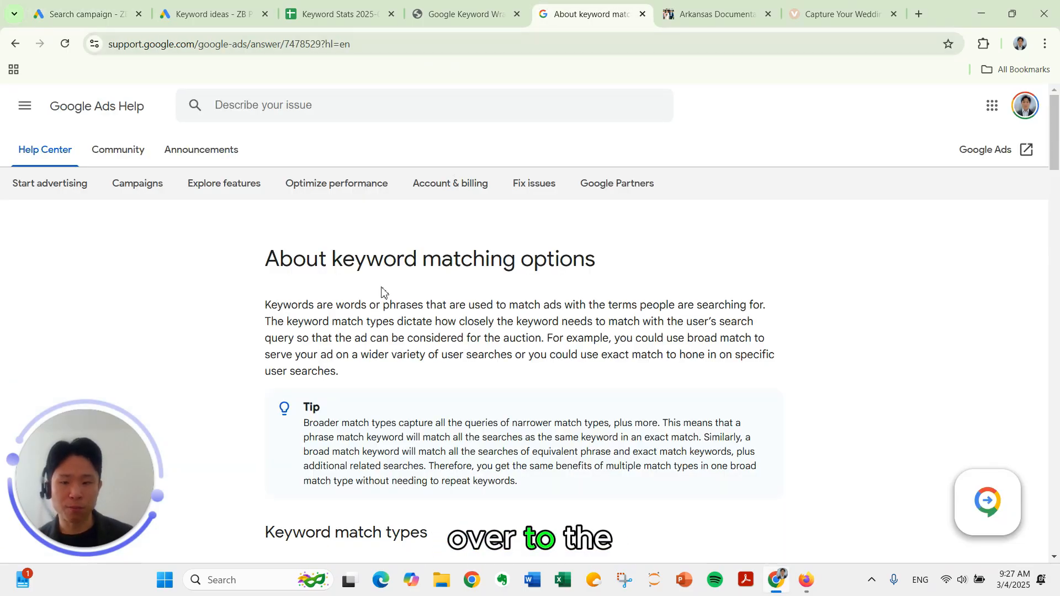
{"action": "scroll", "coordinate": [456, 342], "scroll_direction": "down", "scroll_amount": 3}
{"action": "scroll", "coordinate": [456, 343], "scroll_direction": "down", "scroll_amount": 4}
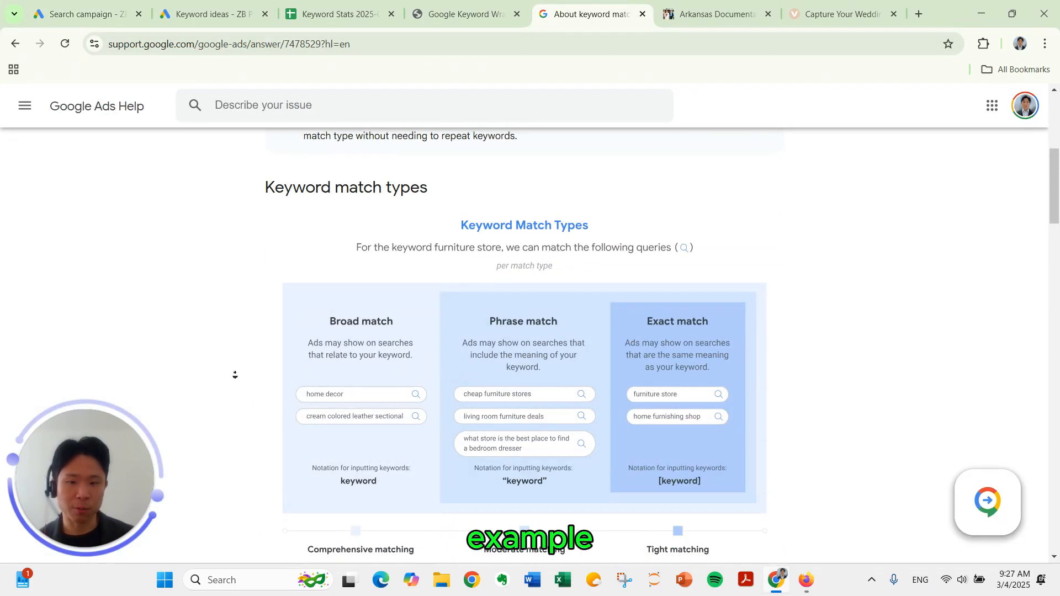
{"action": "scroll", "coordinate": [235, 374], "scroll_direction": "down", "scroll_amount": 1}
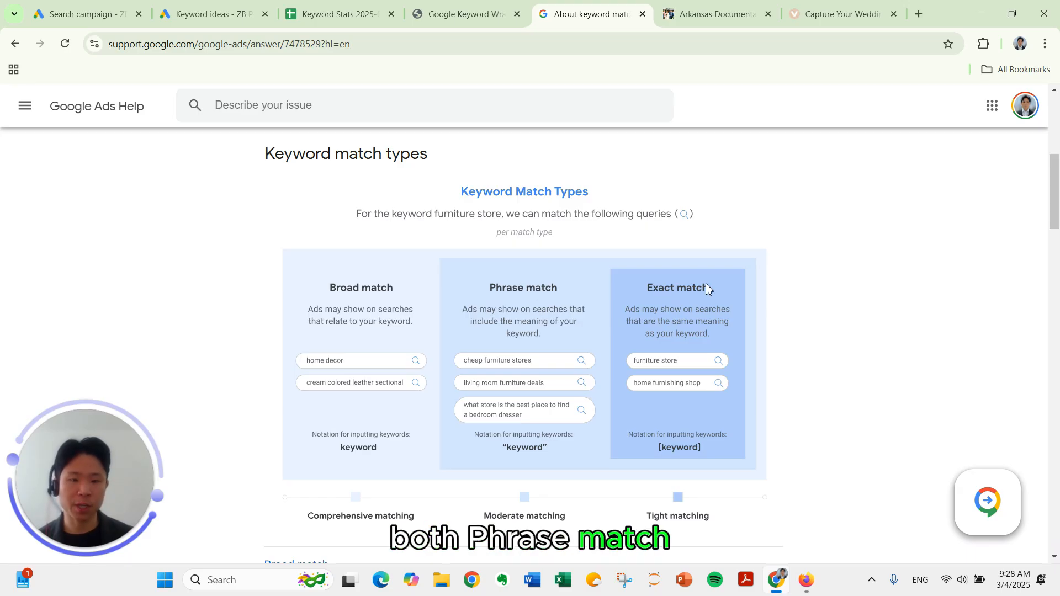
Copy the four yellow-highlighted keywords from the Keyword Stats spreadsheet.
{"action": "left_click", "coordinate": [322, 25]}
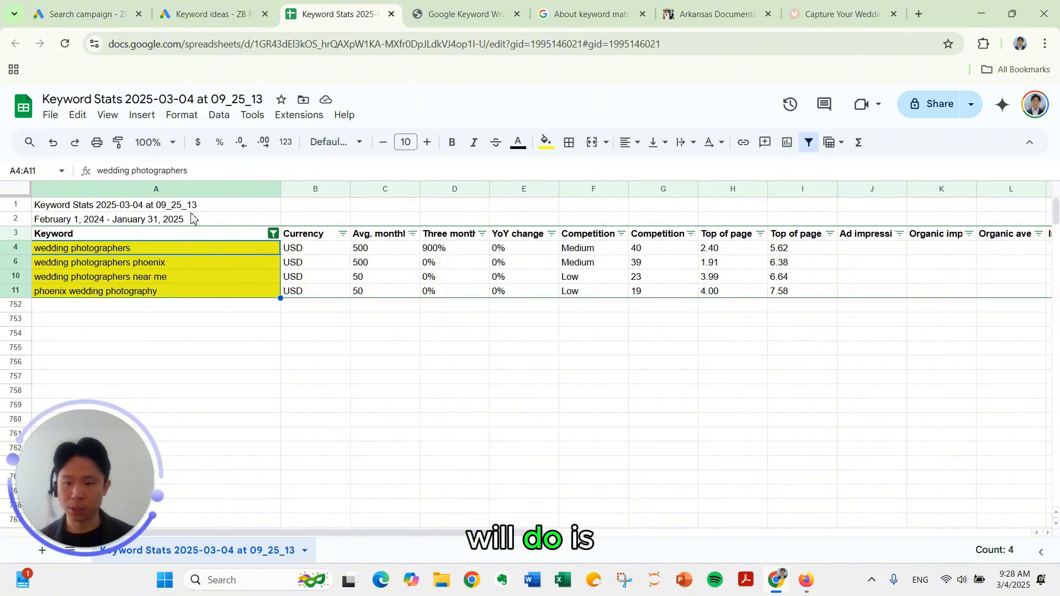
{"action": "key", "text": "shift+Down"}
{"action": "key", "text": "shift+Down"}
{"action": "key", "text": "shift+Down"}
{"action": "key", "text": "shift+Up"}
{"action": "key", "text": "shift+Up"}
{"action": "key", "text": "shift+Up"}
{"action": "key", "text": "ctrl+c"}
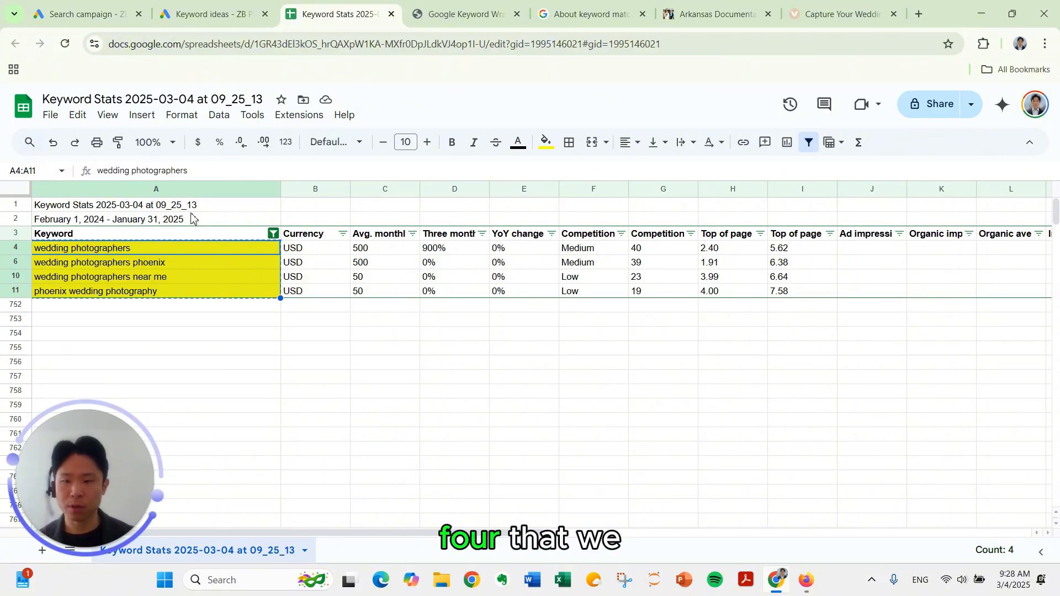
Switch to KeywordWrap, paste the four copied keywords and wrap them into the different match types.
{"action": "left_click", "coordinate": [432, 22]}
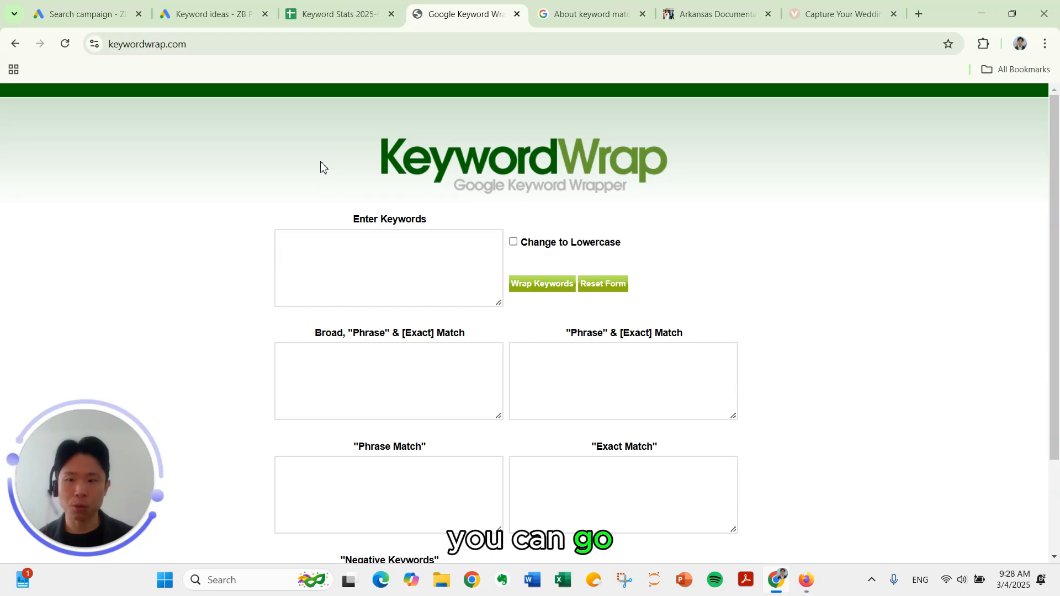
{"action": "left_click", "coordinate": [297, 247]}
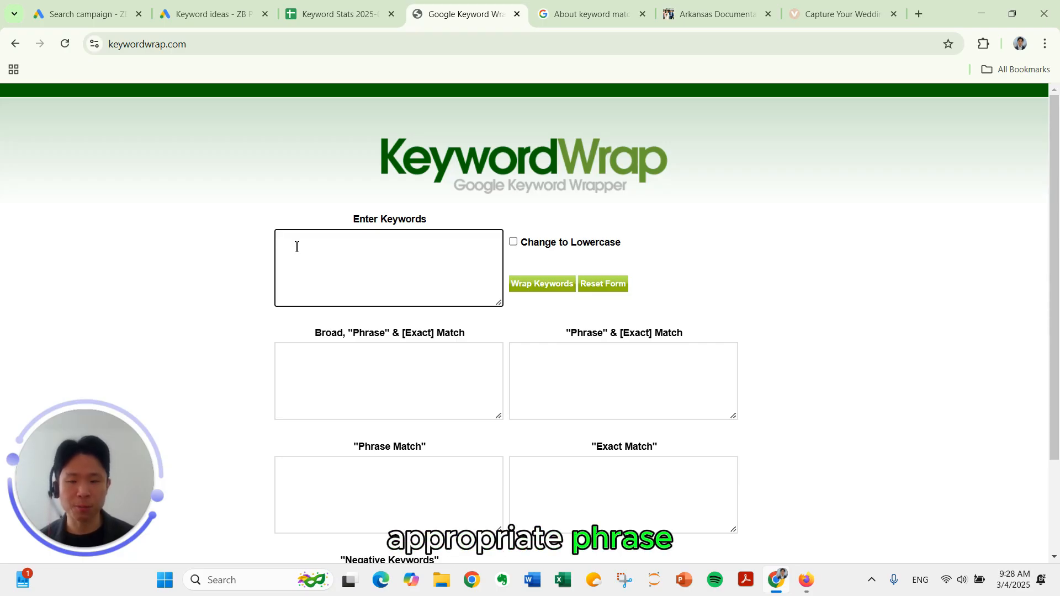
{"action": "key", "text": "ctrl+v"}
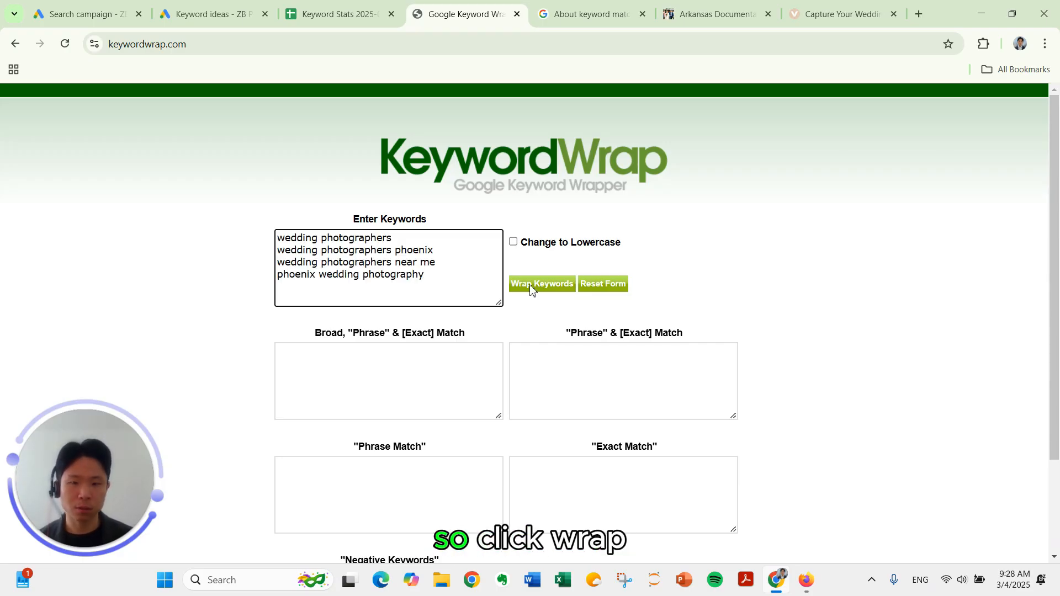
{"action": "left_click", "coordinate": [531, 286]}
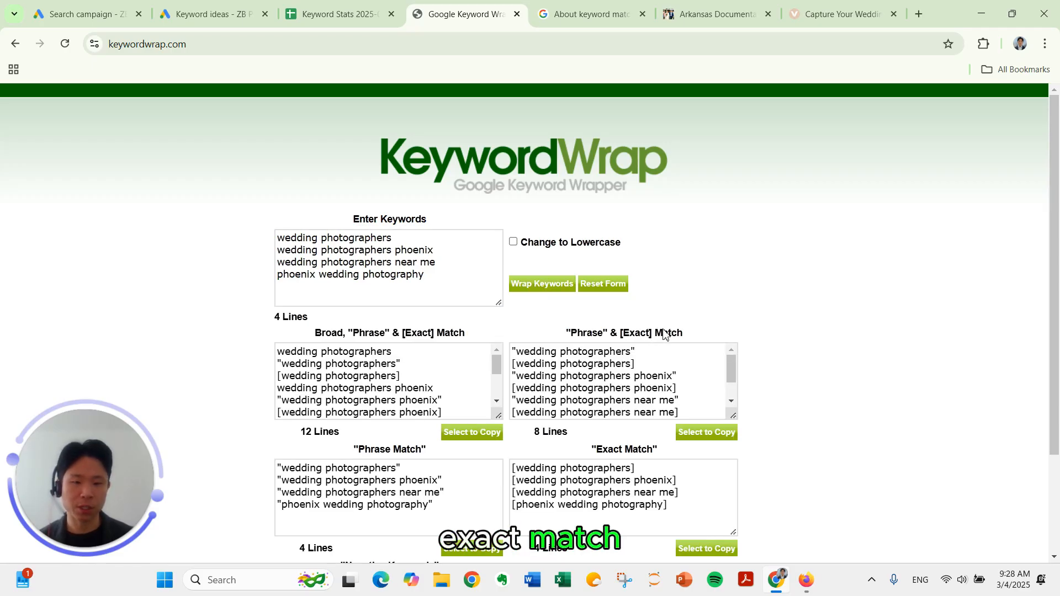
Copy the combined "Phrase" & [Exact] Match list and paste it as the ad group's keywords in the Google Ads campaign.
{"action": "left_click", "coordinate": [706, 431]}
{"action": "key", "text": "ctrl+c"}
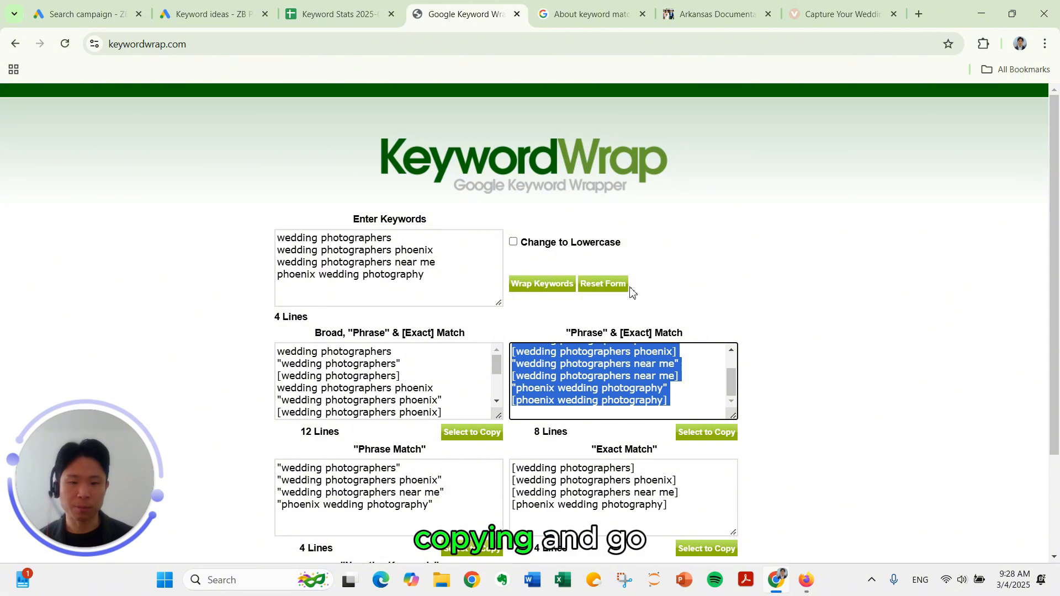
{"action": "left_click", "coordinate": [106, 30]}
{"action": "left_click", "coordinate": [353, 330]}
{"action": "key", "text": "ctrl+v"}
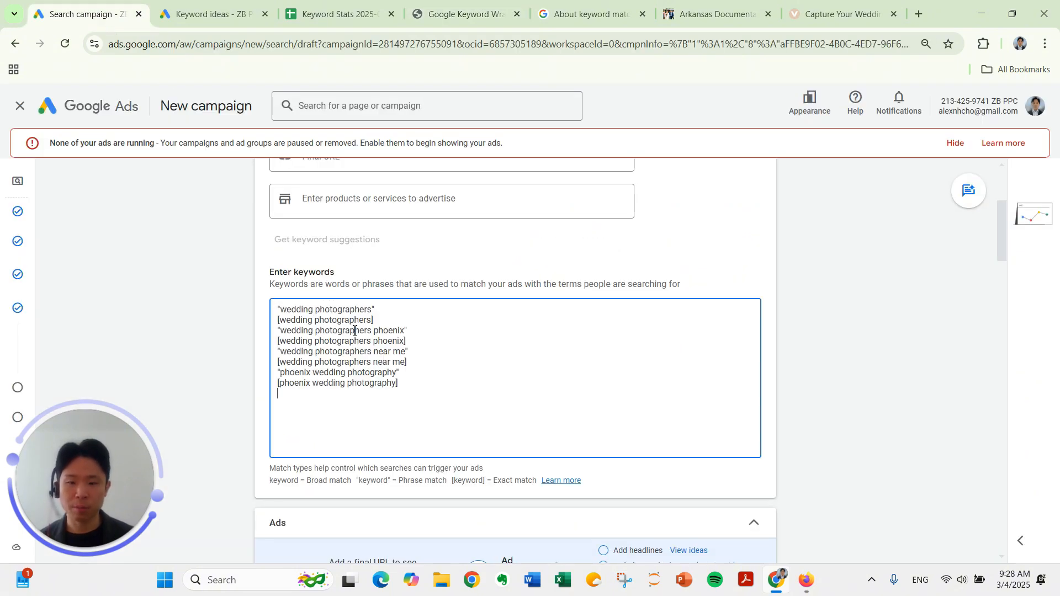
{"action": "left_click", "coordinate": [229, 320]}
Look over the ad group's keyword list and open the ad's Final URL for entry.
{"action": "scroll", "coordinate": [229, 321], "scroll_direction": "down", "scroll_amount": 2}
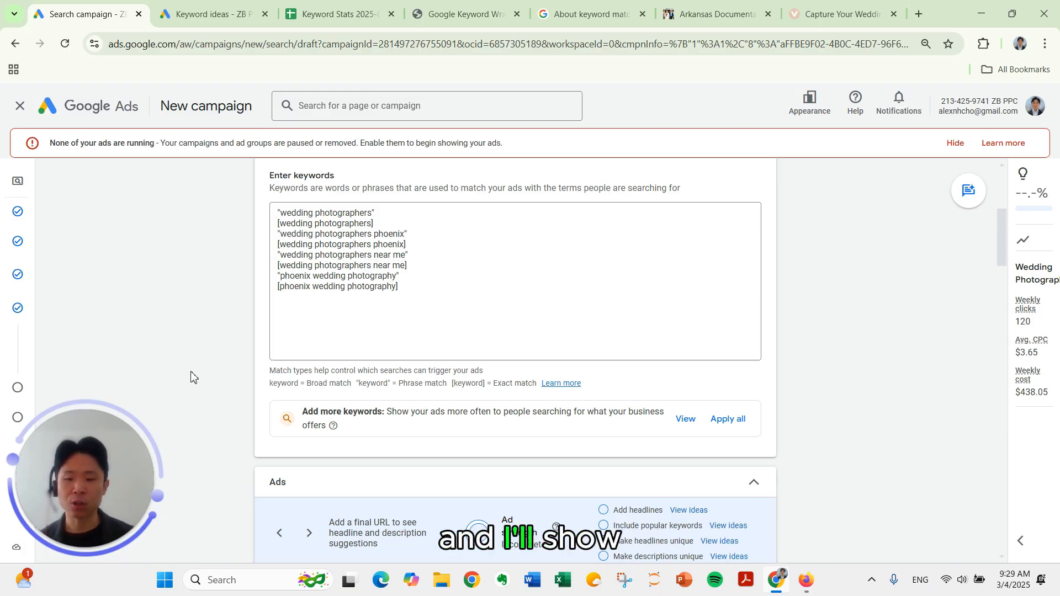
{"action": "scroll", "coordinate": [251, 325], "scroll_direction": "up", "scroll_amount": 3}
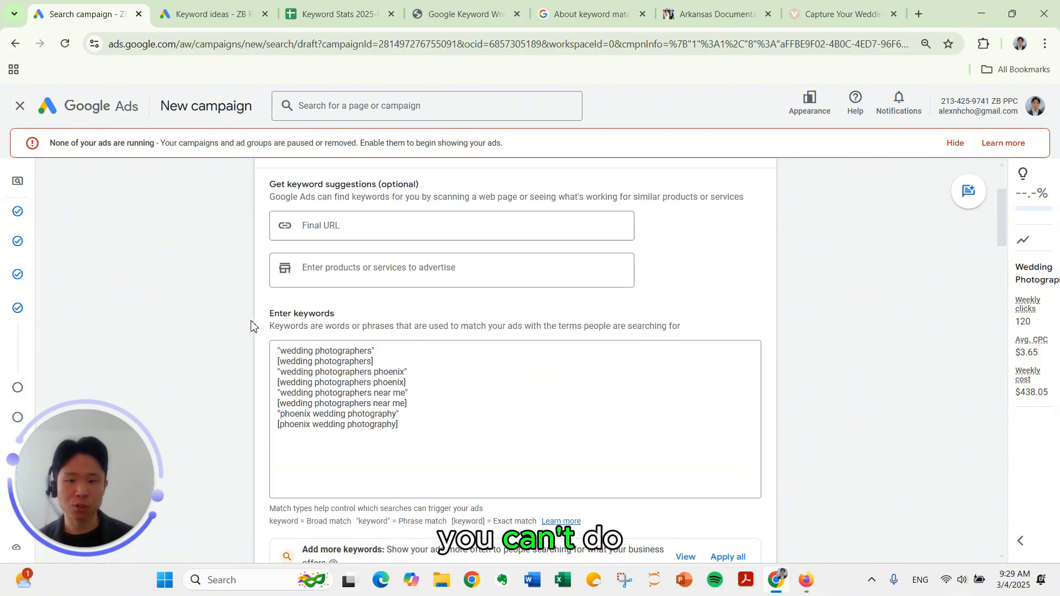
{"action": "scroll", "coordinate": [303, 327], "scroll_direction": "down", "scroll_amount": 5}
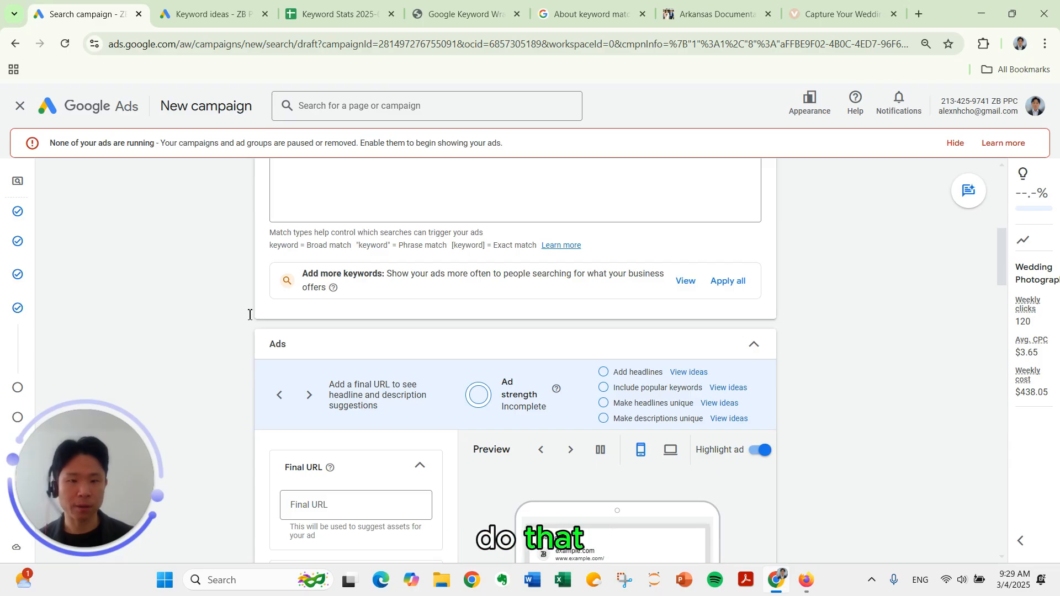
{"action": "scroll", "coordinate": [246, 319], "scroll_direction": "down", "scroll_amount": 4}
{"action": "left_click", "coordinate": [309, 303]}
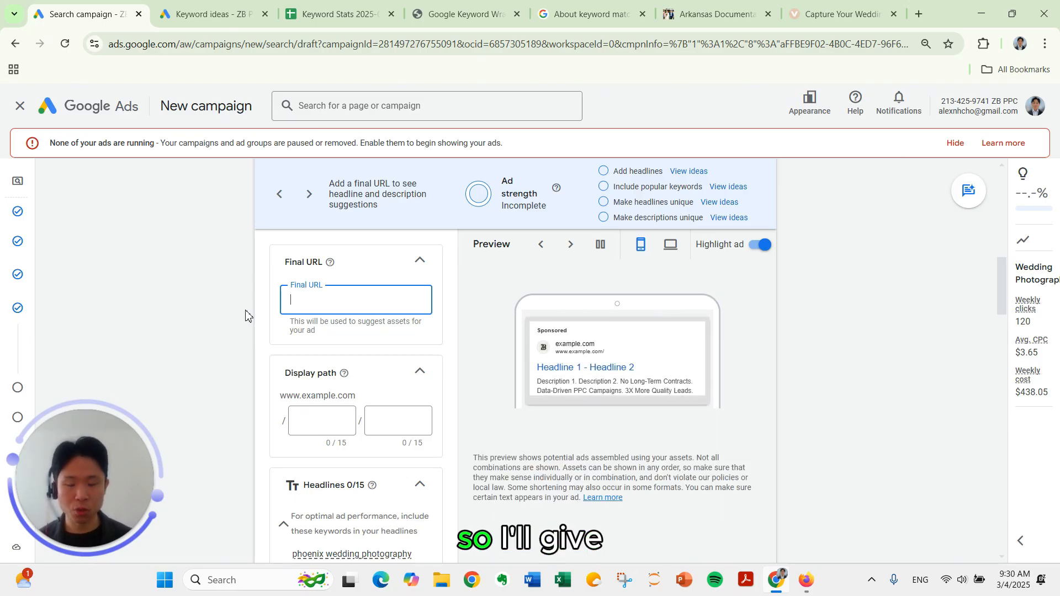
Switch to the Arkansas wedding photographer's website and examine its homepage as a landing page example.
{"action": "left_click", "coordinate": [671, 22]}
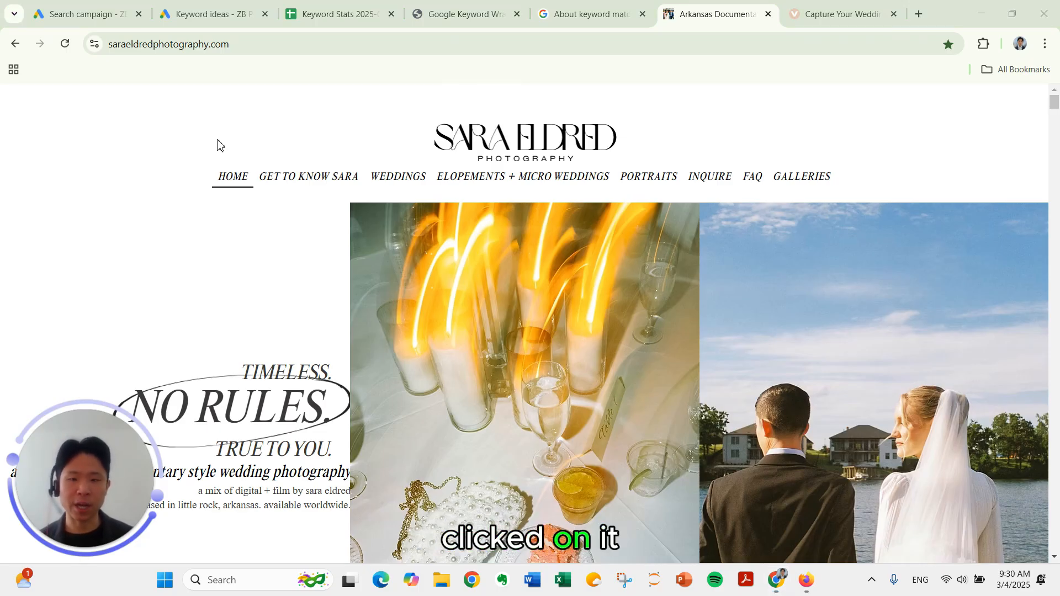
{"action": "scroll", "coordinate": [243, 200], "scroll_direction": "down", "scroll_amount": 1}
{"action": "scroll", "coordinate": [245, 204], "scroll_direction": "down", "scroll_amount": 1}
{"action": "scroll", "coordinate": [265, 239], "scroll_direction": "up", "scroll_amount": 1}
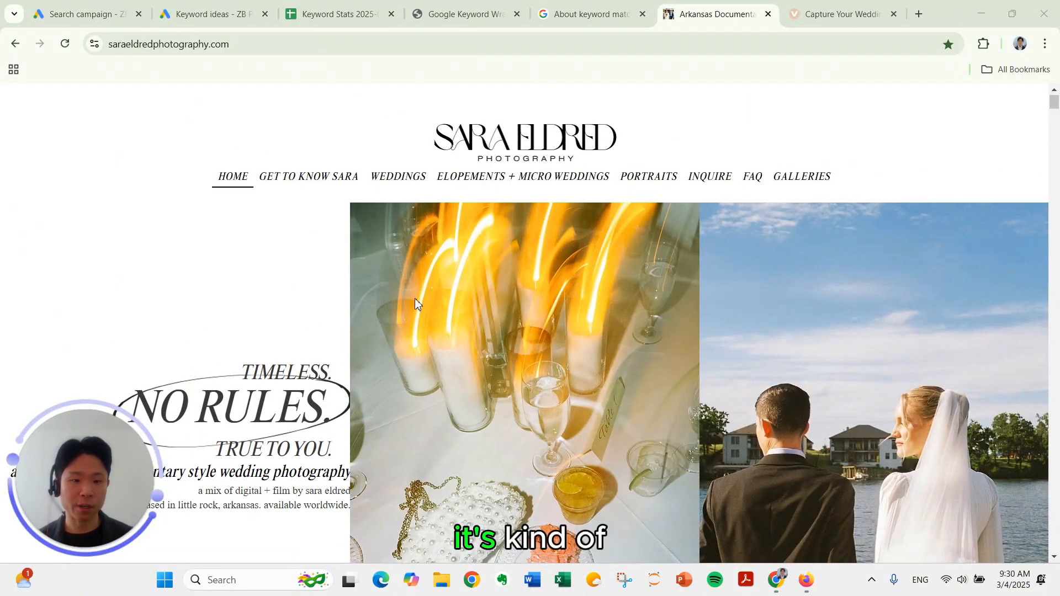
Examine the opening section of the Arkansas wedding photographer's homepage for its tagline, photos and service information.
{"action": "scroll", "coordinate": [424, 490], "scroll_direction": "down", "scroll_amount": 1}
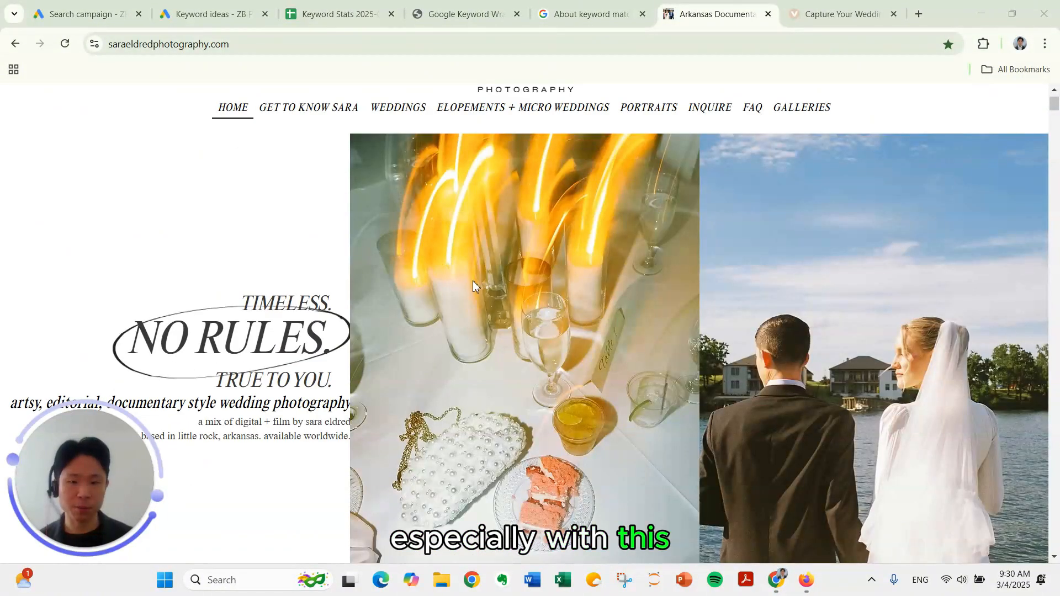
{"action": "scroll", "coordinate": [425, 302], "scroll_direction": "down", "scroll_amount": 8}
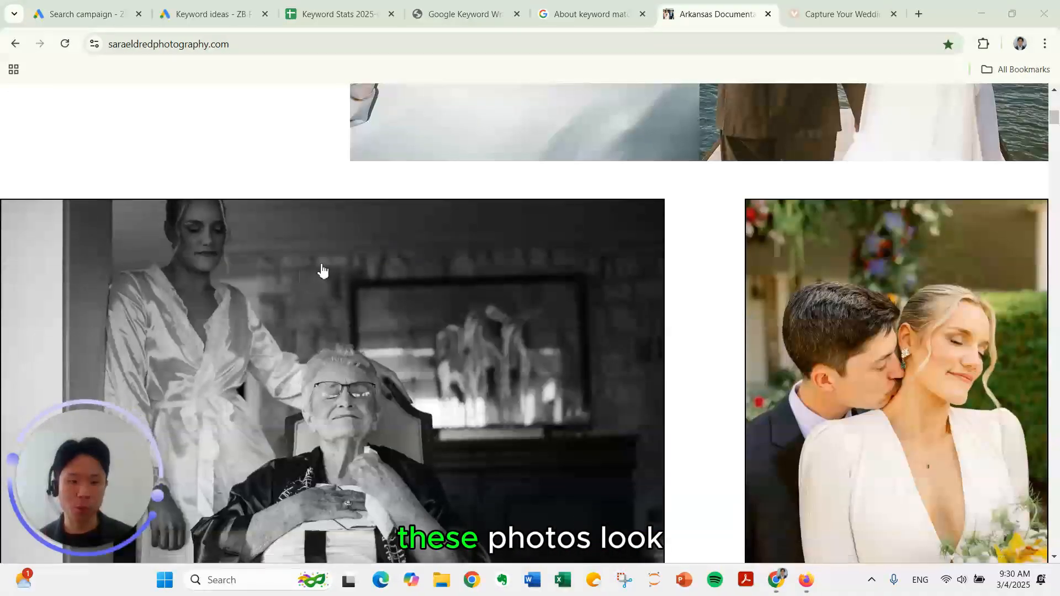
{"action": "scroll", "coordinate": [323, 271], "scroll_direction": "up", "scroll_amount": 6}
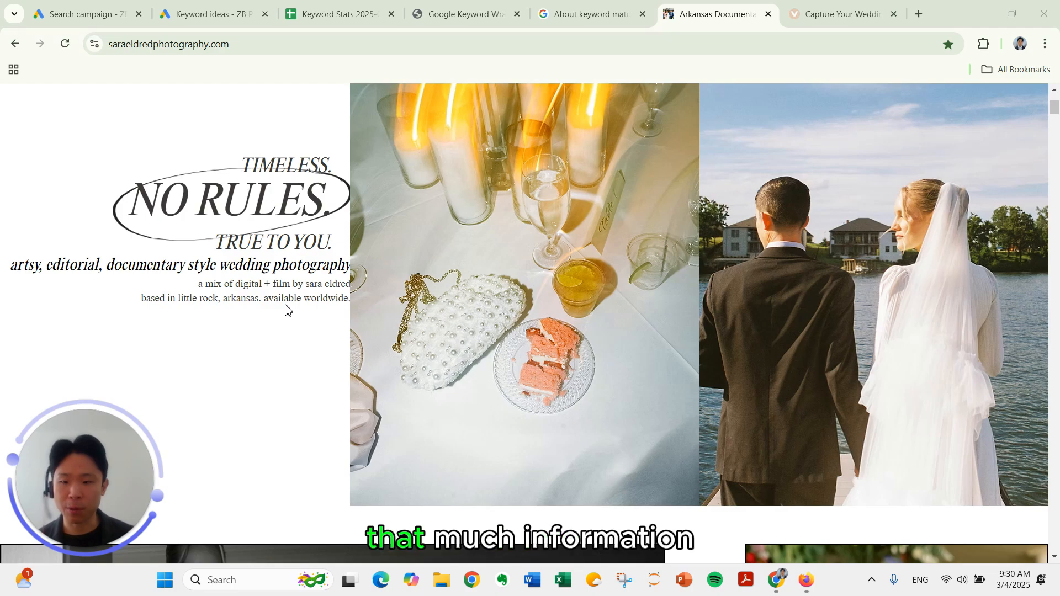
{"action": "scroll", "coordinate": [287, 309], "scroll_direction": "up", "scroll_amount": 2}
{"action": "scroll", "coordinate": [331, 288], "scroll_direction": "down", "scroll_amount": 4}
{"action": "scroll", "coordinate": [332, 286], "scroll_direction": "up", "scroll_amount": 5}
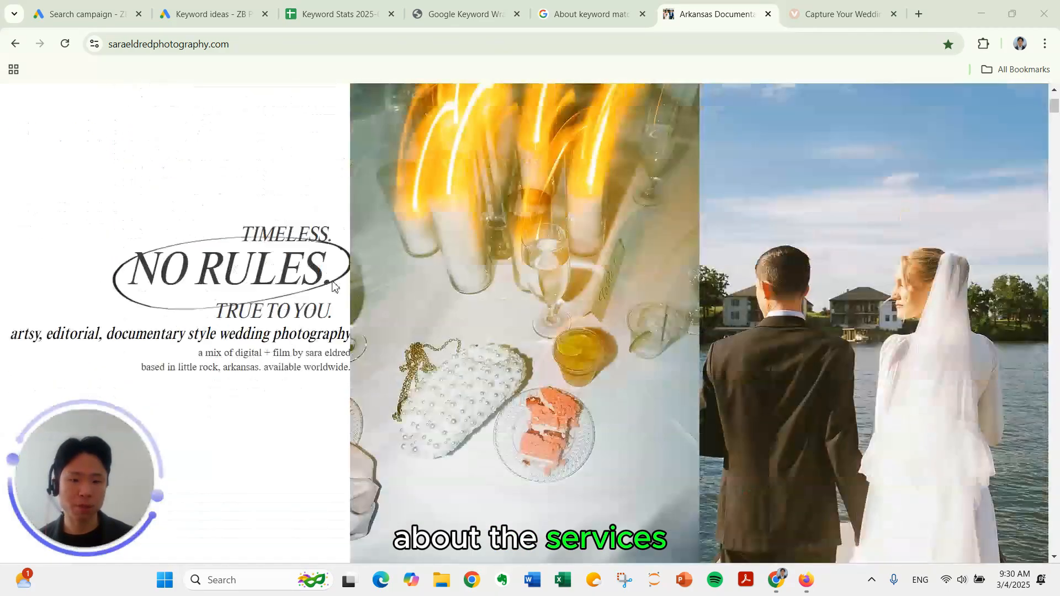
Look through the Arkansas photographer's homepage photo gallery for descriptive text and return to the start of the page.
{"action": "scroll", "coordinate": [331, 279], "scroll_direction": "down", "scroll_amount": 10}
{"action": "scroll", "coordinate": [332, 268], "scroll_direction": "down", "scroll_amount": 20}
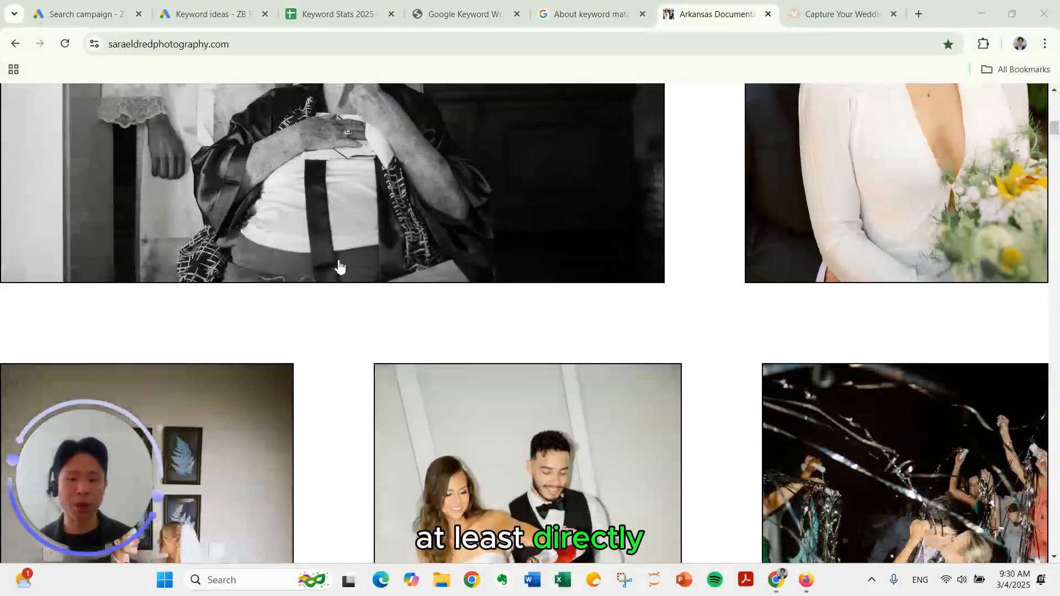
{"action": "scroll", "coordinate": [305, 344], "scroll_direction": "down", "scroll_amount": 20}
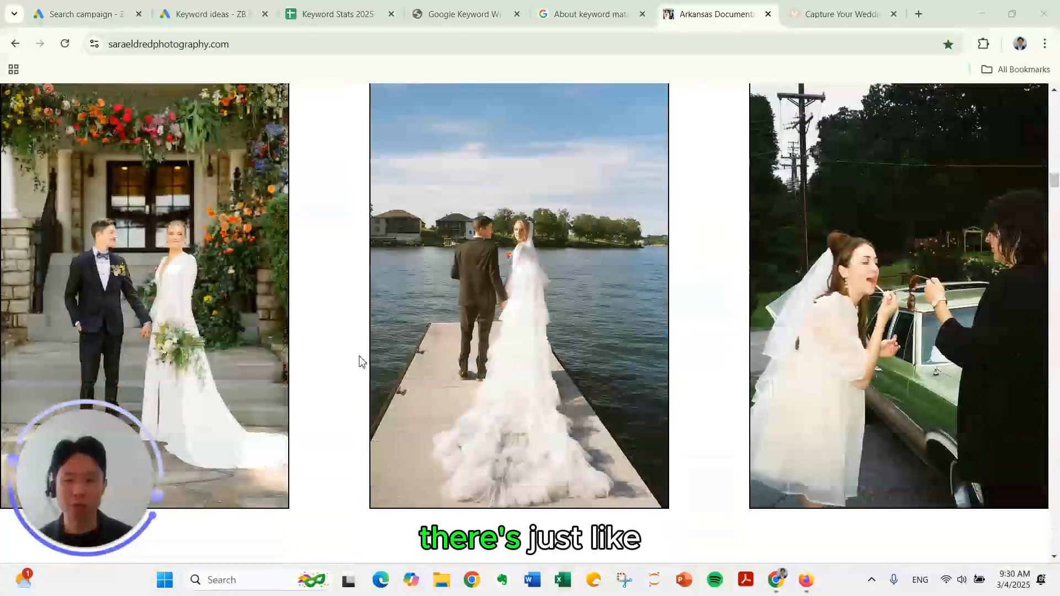
{"action": "scroll", "coordinate": [344, 350], "scroll_direction": "down", "scroll_amount": 20}
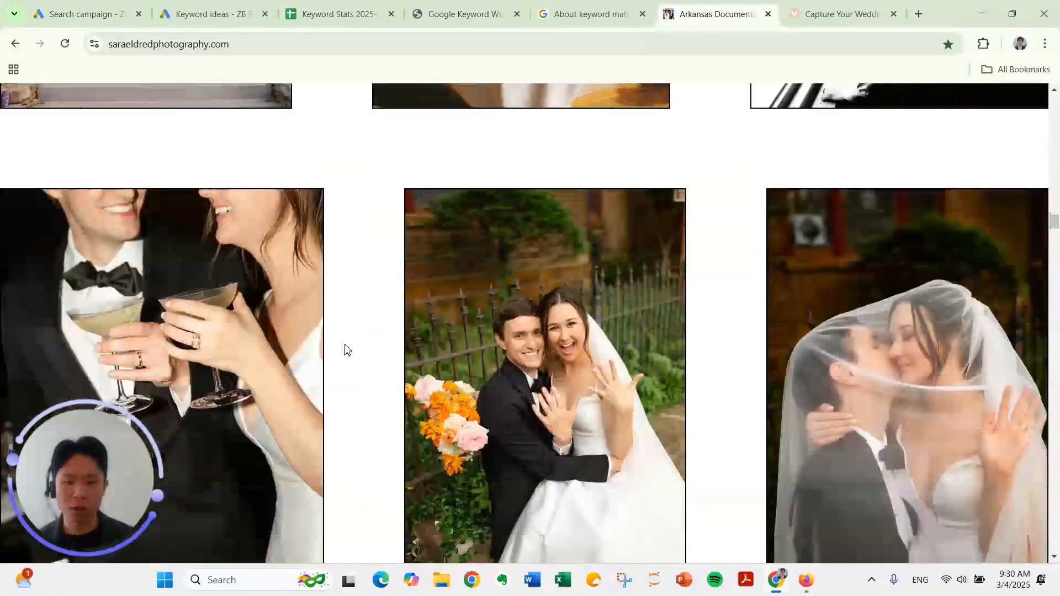
{"action": "scroll", "coordinate": [698, 295], "scroll_direction": "down", "scroll_amount": 1}
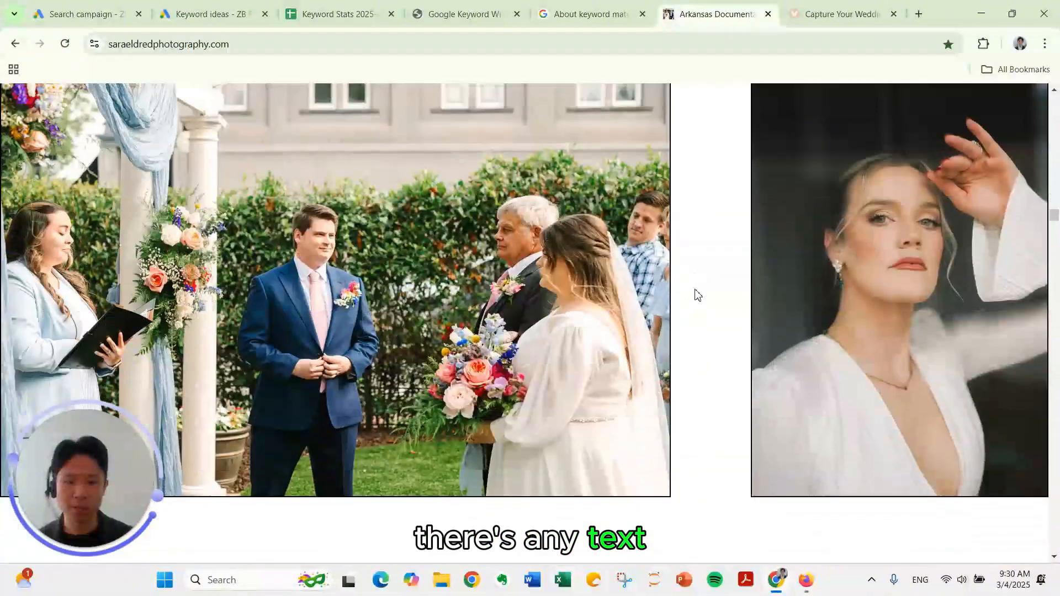
{"action": "scroll", "coordinate": [696, 294], "scroll_direction": "down", "scroll_amount": 15}
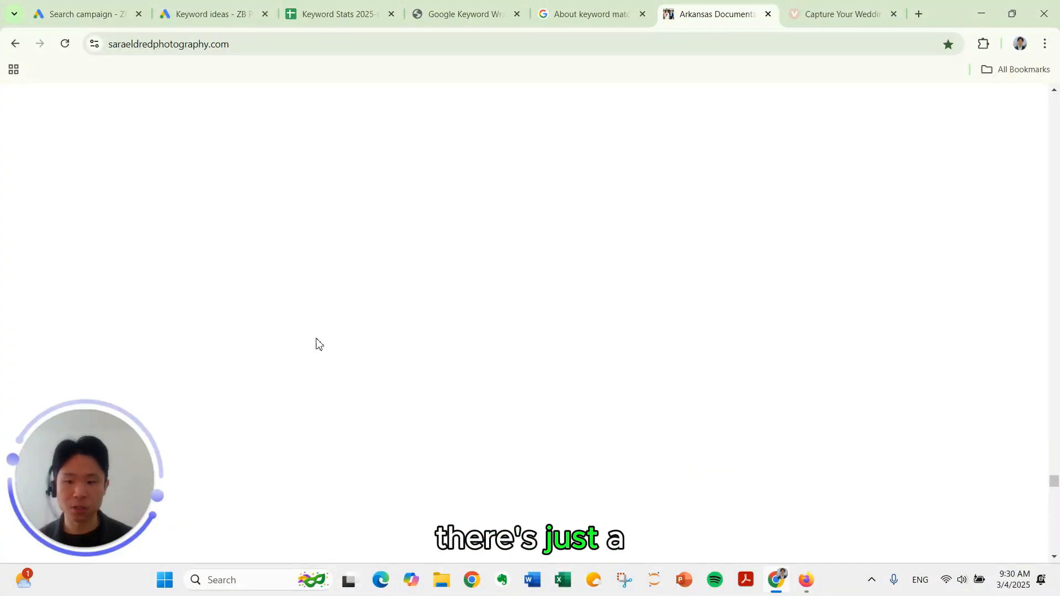
{"action": "key", "text": "Home"}
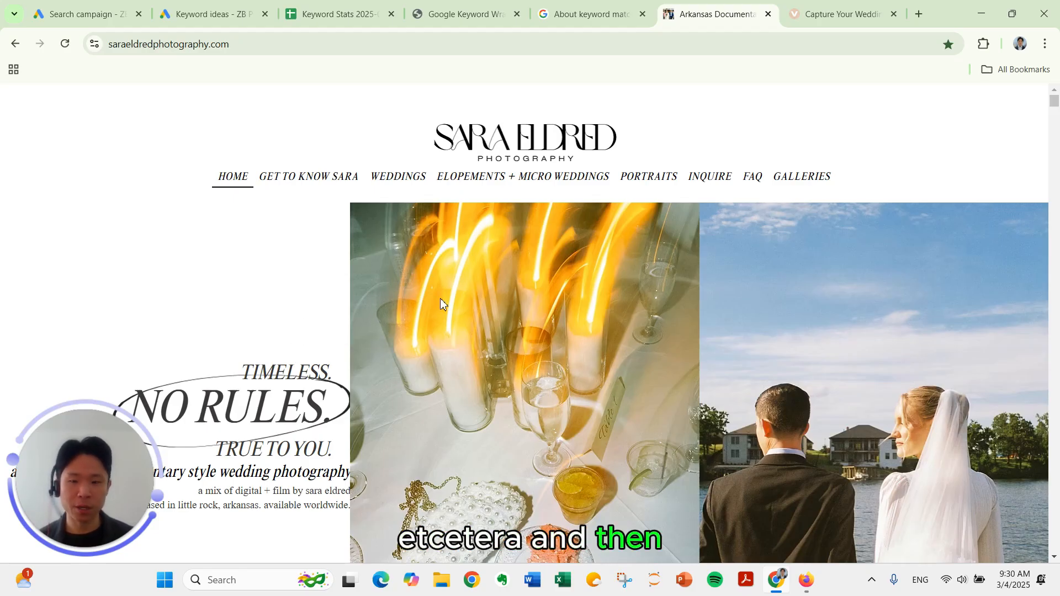
{"action": "scroll", "coordinate": [440, 302], "scroll_direction": "down", "scroll_amount": 18}
{"action": "scroll", "coordinate": [457, 313], "scroll_direction": "up", "scroll_amount": 11}
{"action": "scroll", "coordinate": [457, 313], "scroll_direction": "up", "scroll_amount": 8}
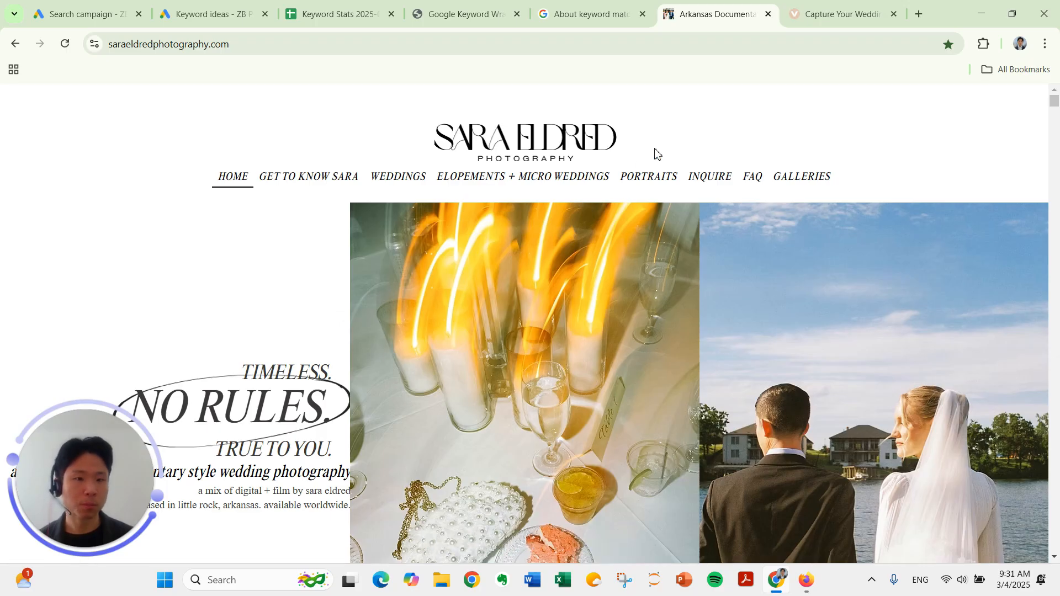
Switch to the ValCinema landing page and examine its headline, introductory text and lead form.
{"action": "left_click", "coordinate": [821, 13]}
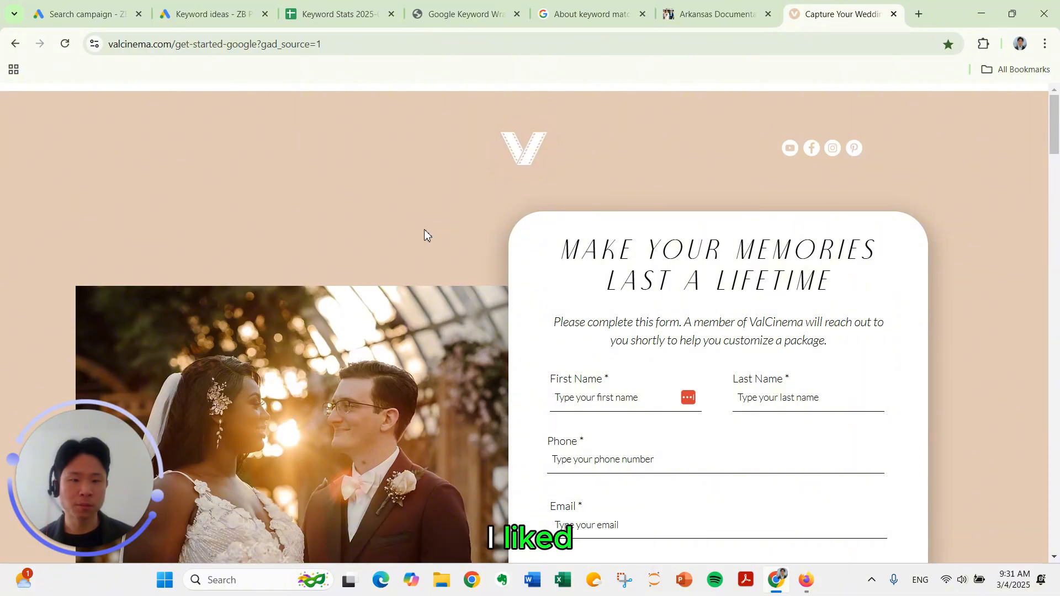
{"action": "scroll", "coordinate": [367, 241], "scroll_direction": "down", "scroll_amount": 10}
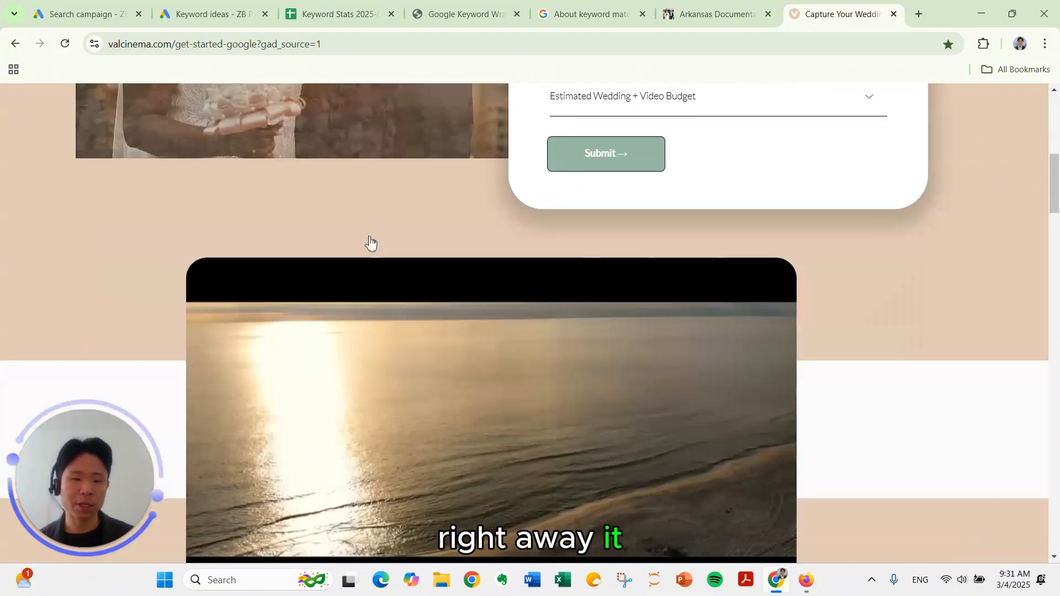
{"action": "scroll", "coordinate": [360, 227], "scroll_direction": "up", "scroll_amount": 10}
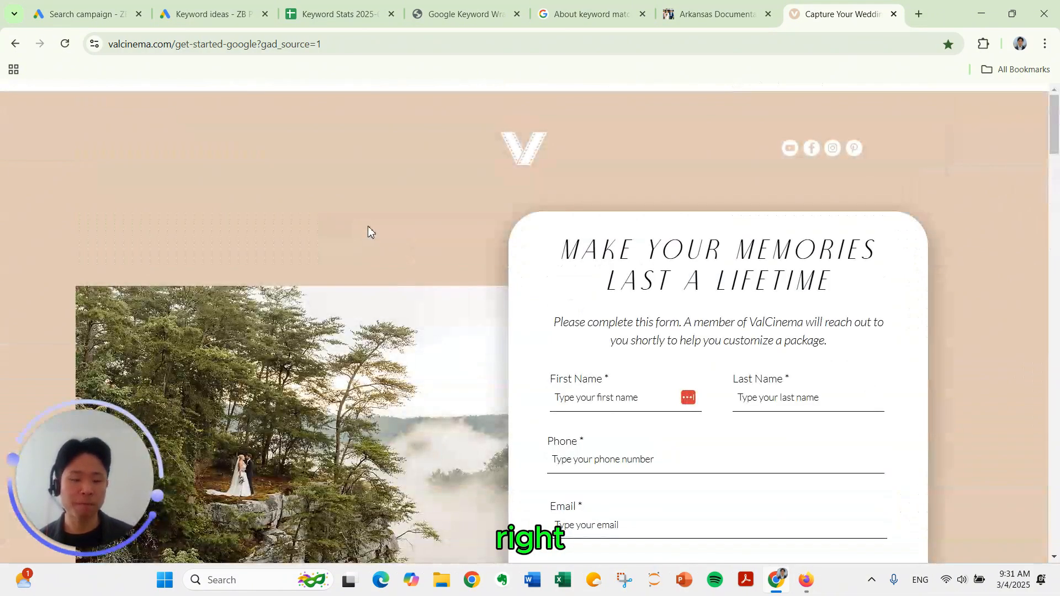
{"action": "left_click_drag", "start_coordinate": [517, 242], "coordinate": [878, 336]}
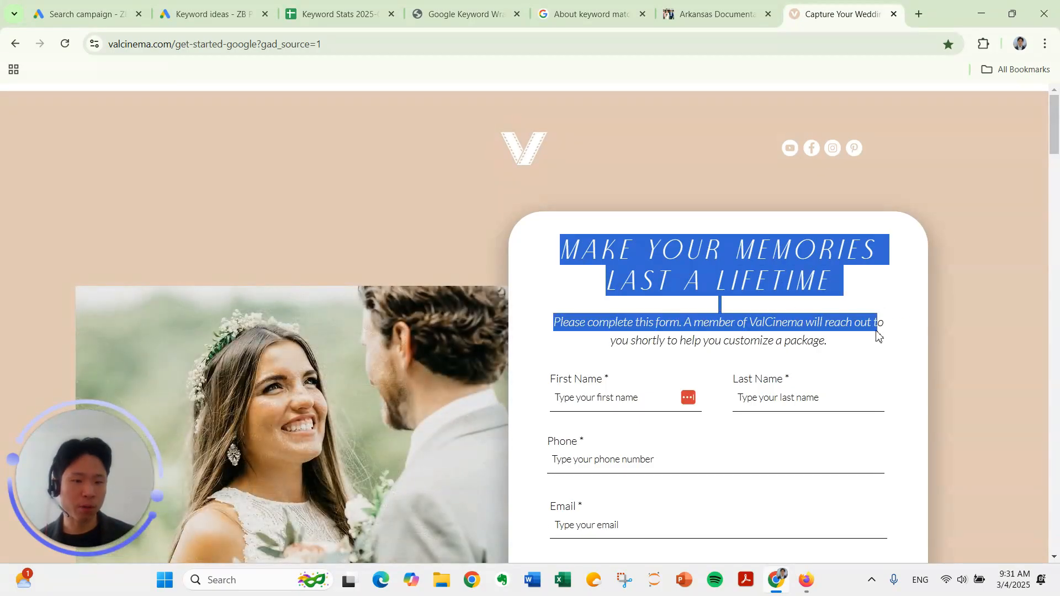
{"action": "left_click", "coordinate": [878, 335]}
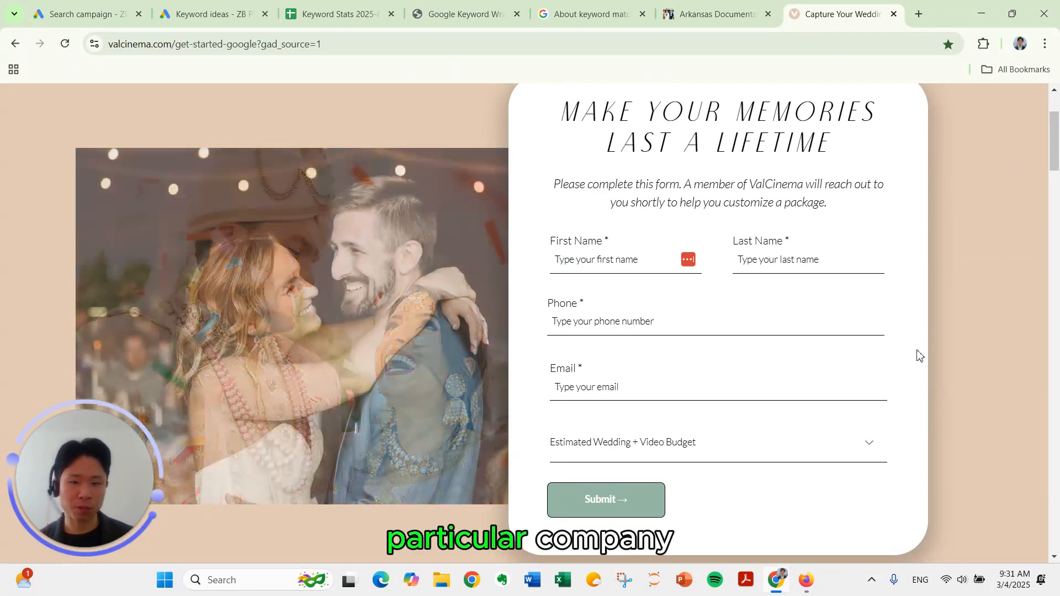
Review the ValCinema page's lead form, wedding video, starting price and video service packages.
{"action": "scroll", "coordinate": [923, 344], "scroll_direction": "down", "scroll_amount": 7}
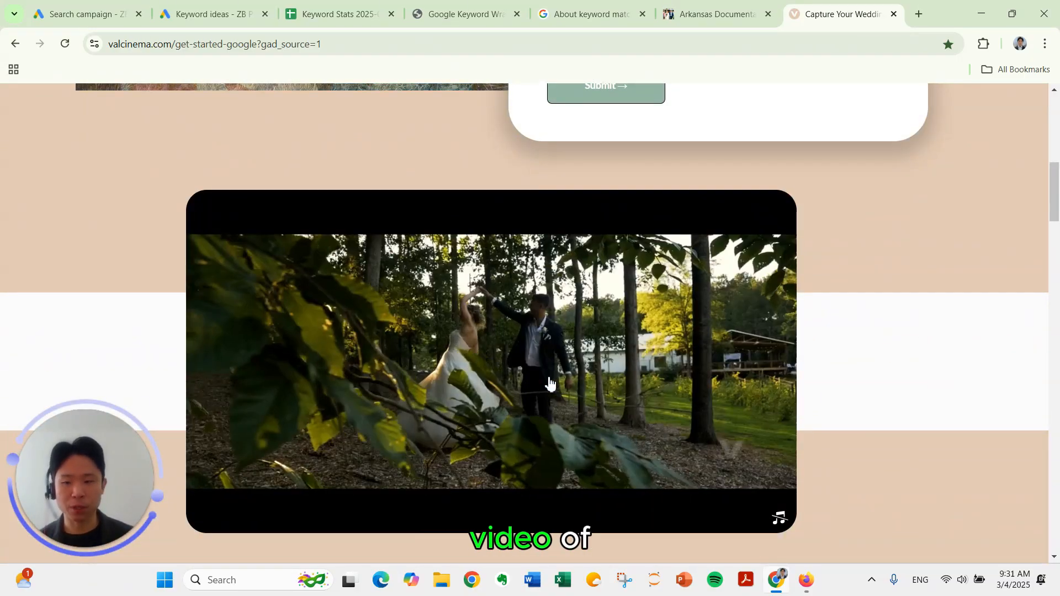
{"action": "scroll", "coordinate": [795, 357], "scroll_direction": "down", "scroll_amount": 1}
{"action": "scroll", "coordinate": [847, 343], "scroll_direction": "down", "scroll_amount": 4}
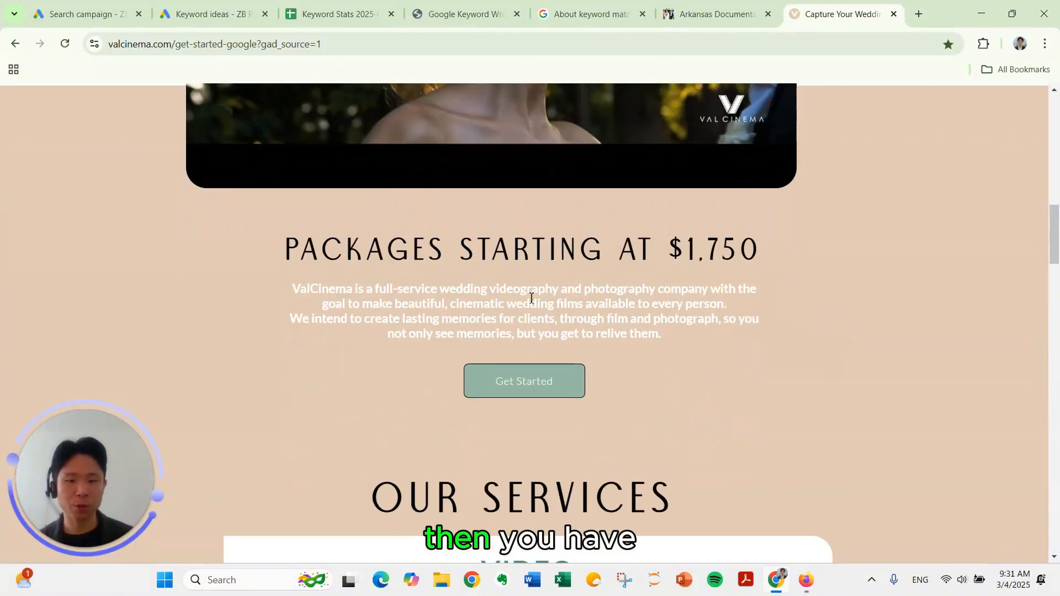
{"action": "scroll", "coordinate": [395, 278], "scroll_direction": "down", "scroll_amount": 5}
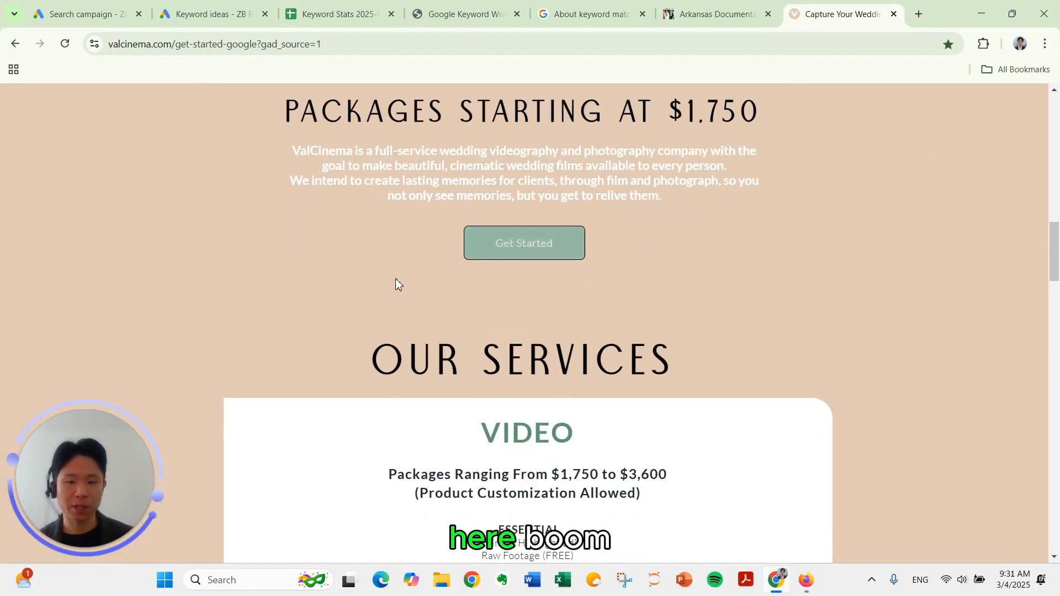
{"action": "scroll", "coordinate": [817, 384], "scroll_direction": "down", "scroll_amount": 2}
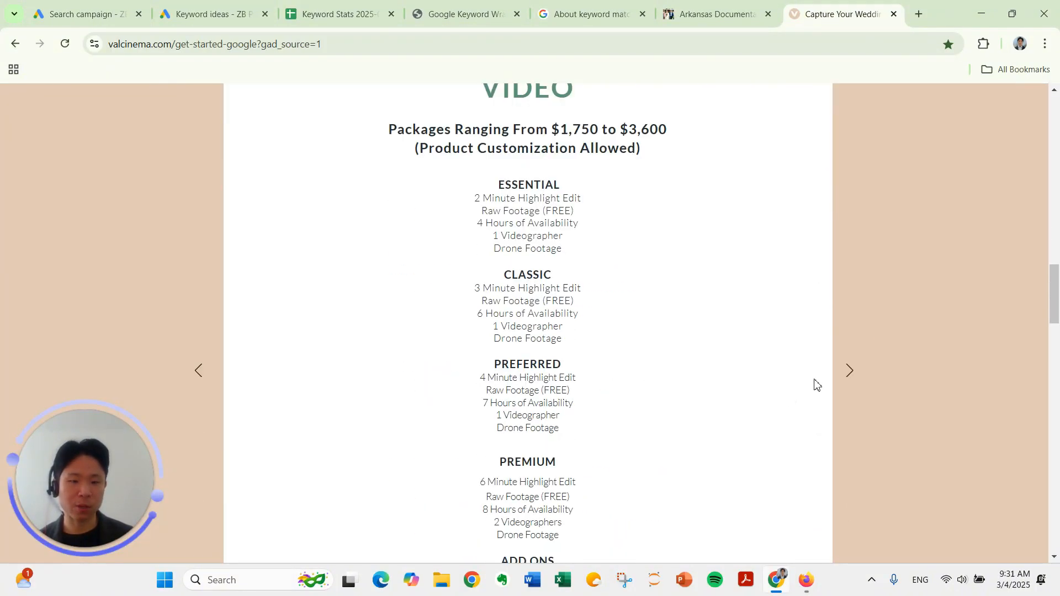
{"action": "left_click", "coordinate": [849, 371]}
{"action": "left_click", "coordinate": [849, 371]}
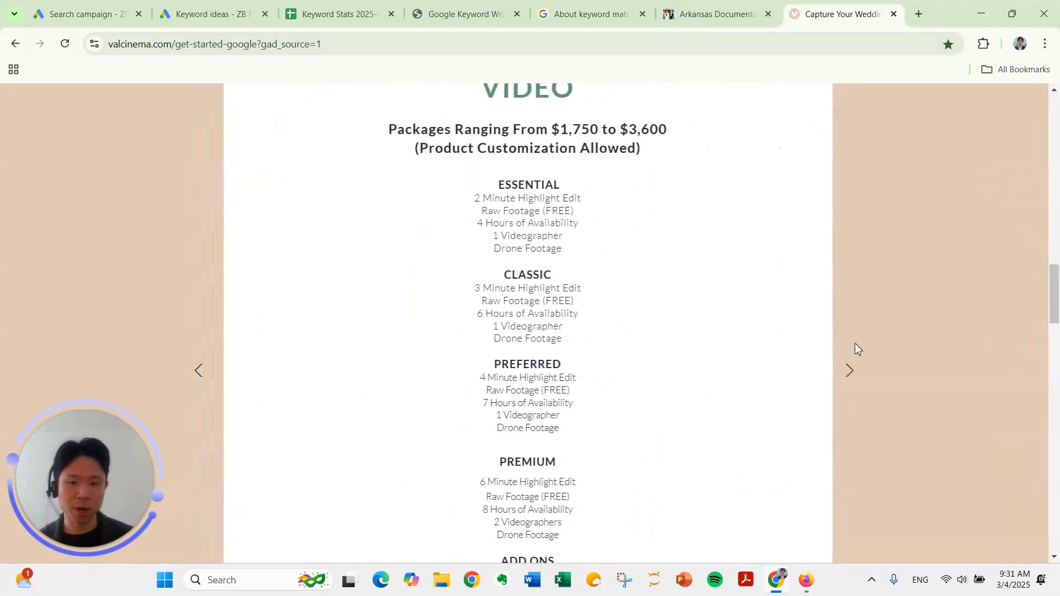
Examine the ValCinema page's consultation call-to-action, award badges and WeddingWire customer reviews.
{"action": "scroll", "coordinate": [895, 325], "scroll_direction": "down", "scroll_amount": 11}
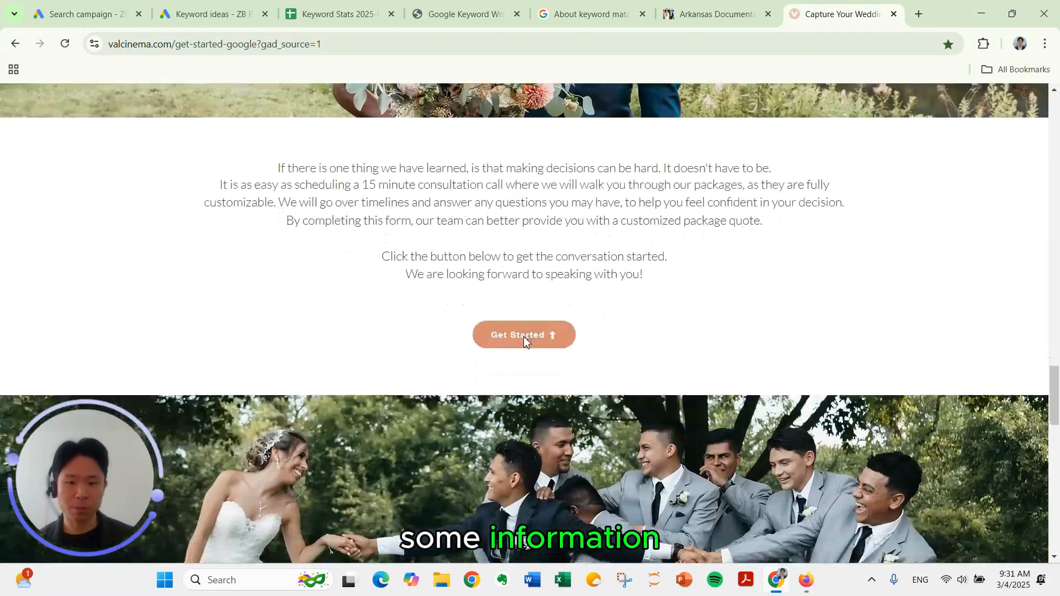
{"action": "scroll", "coordinate": [524, 340], "scroll_direction": "down", "scroll_amount": 6}
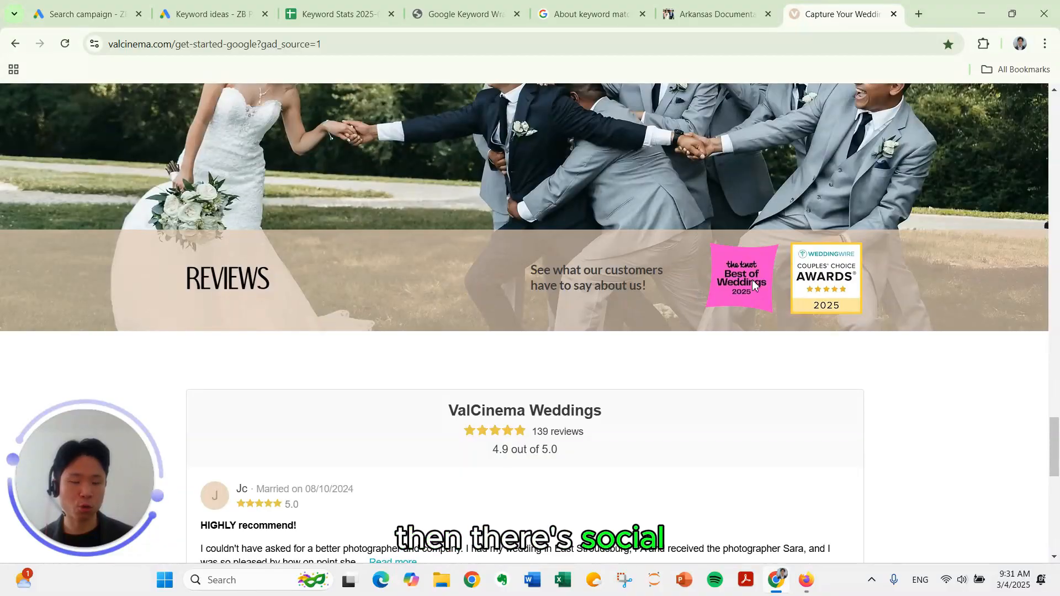
{"action": "scroll", "coordinate": [827, 293], "scroll_direction": "down", "scroll_amount": 3}
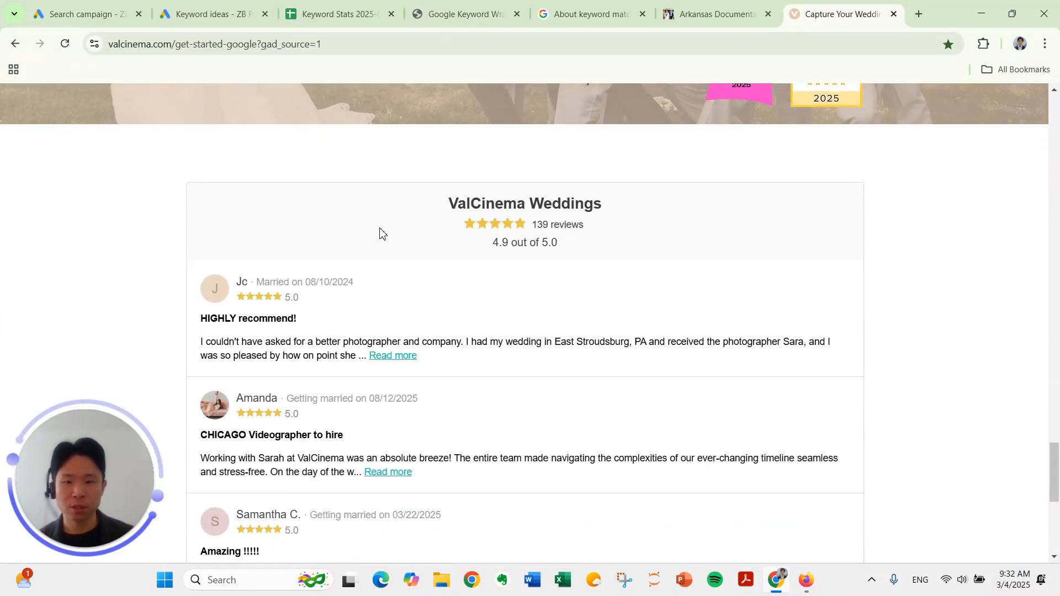
{"action": "scroll", "coordinate": [504, 396], "scroll_direction": "down", "scroll_amount": 4}
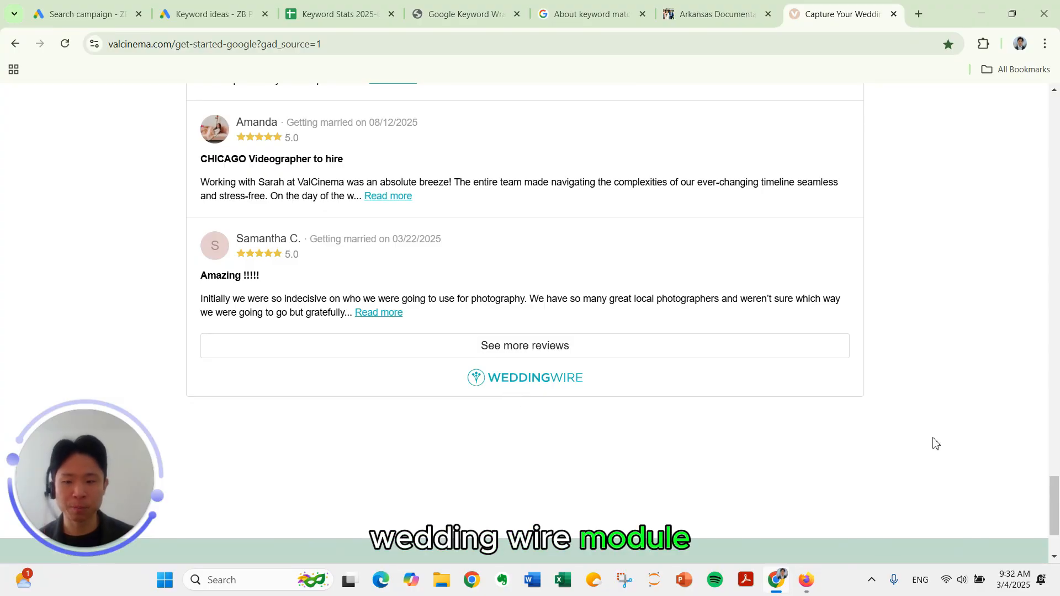
{"action": "scroll", "coordinate": [949, 421], "scroll_direction": "down", "scroll_amount": 2}
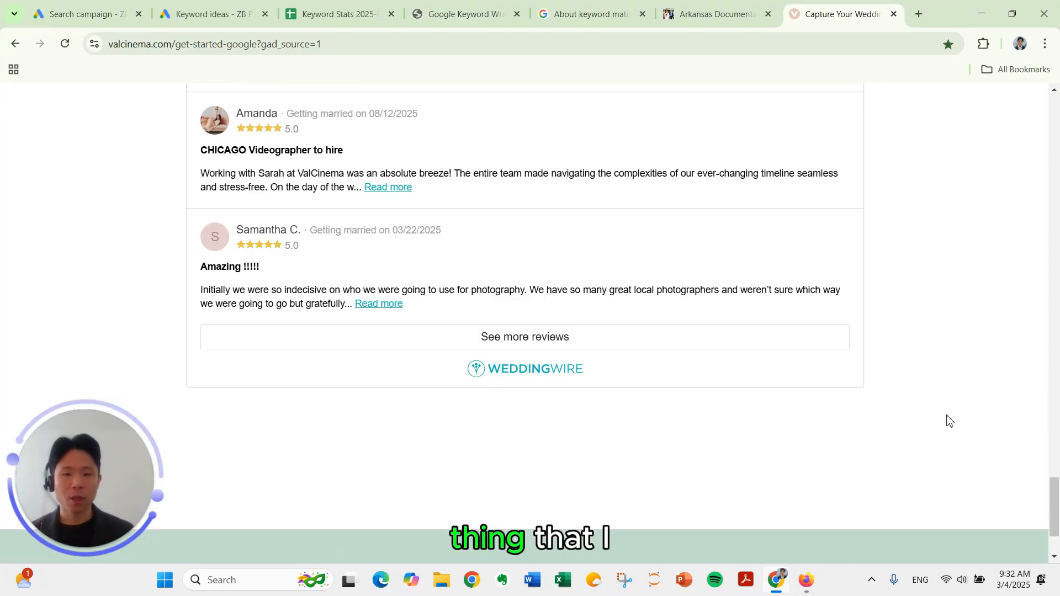
Recheck the ValCinema page from the reviews back to the lead form and compare it with the Arkansas photographer's homepage.
{"action": "scroll", "coordinate": [945, 417], "scroll_direction": "up", "scroll_amount": 5}
{"action": "scroll", "coordinate": [957, 374], "scroll_direction": "up", "scroll_amount": 15}
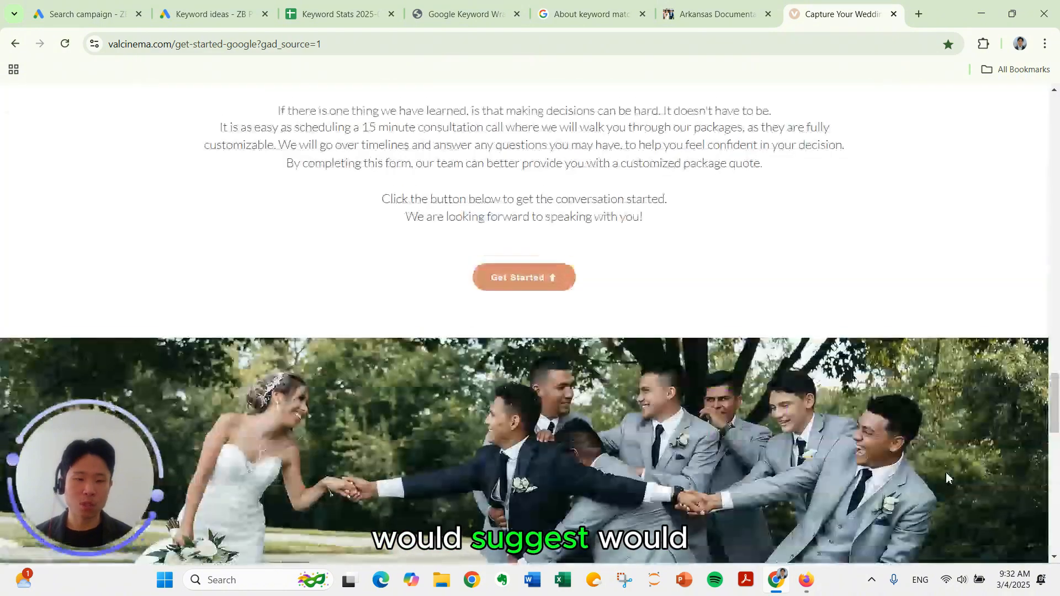
{"action": "scroll", "coordinate": [937, 447], "scroll_direction": "up", "scroll_amount": 18}
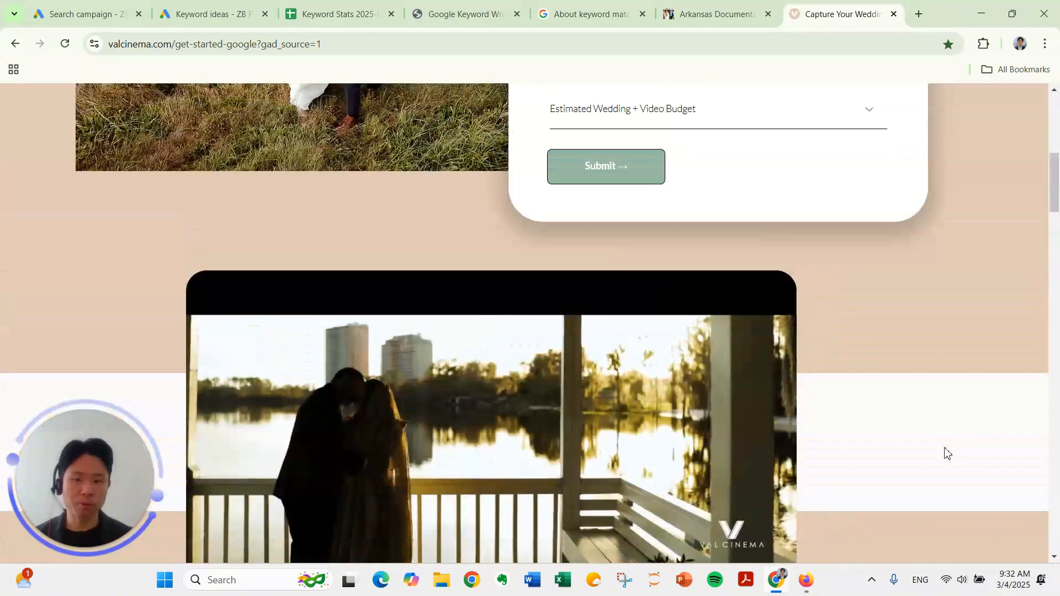
{"action": "scroll", "coordinate": [963, 386], "scroll_direction": "down", "scroll_amount": 5}
{"action": "scroll", "coordinate": [920, 362], "scroll_direction": "down", "scroll_amount": 3}
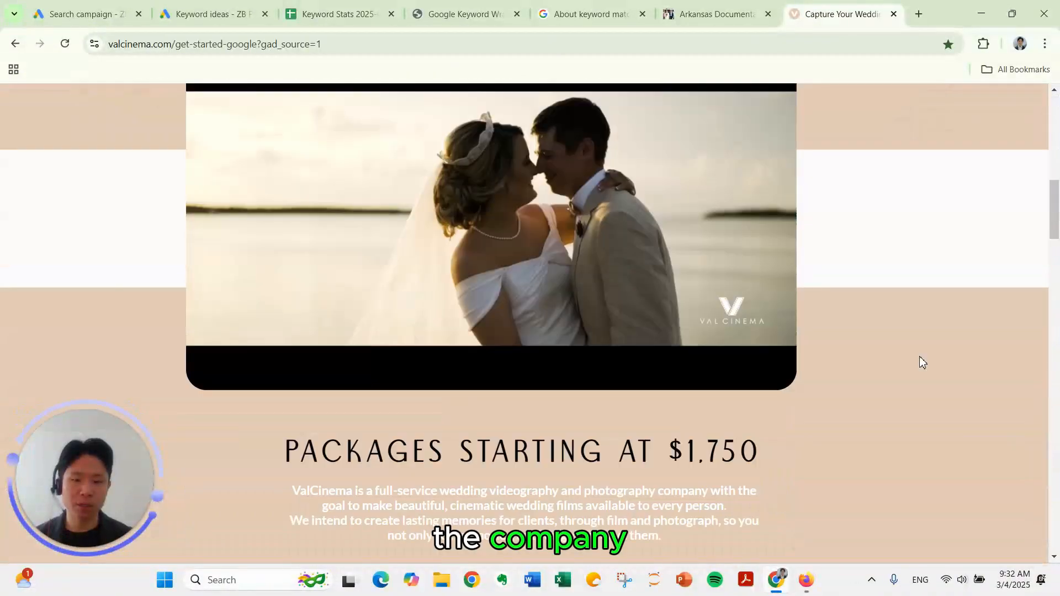
{"action": "scroll", "coordinate": [920, 362], "scroll_direction": "up", "scroll_amount": 2}
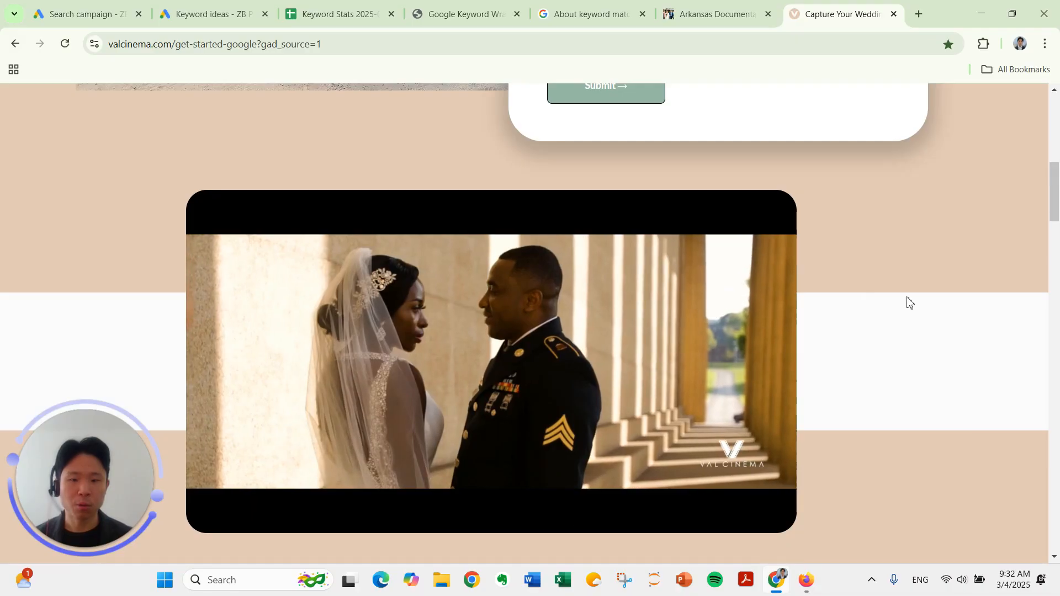
{"action": "scroll", "coordinate": [906, 300], "scroll_direction": "up", "scroll_amount": 10}
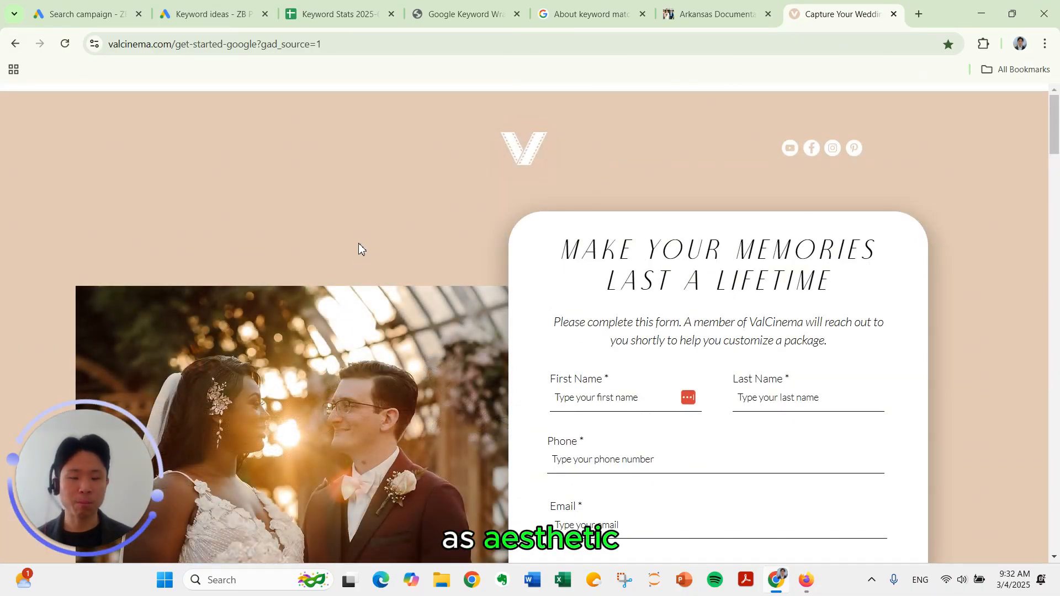
{"action": "left_click_drag", "start_coordinate": [367, 227], "coordinate": [640, 81]}
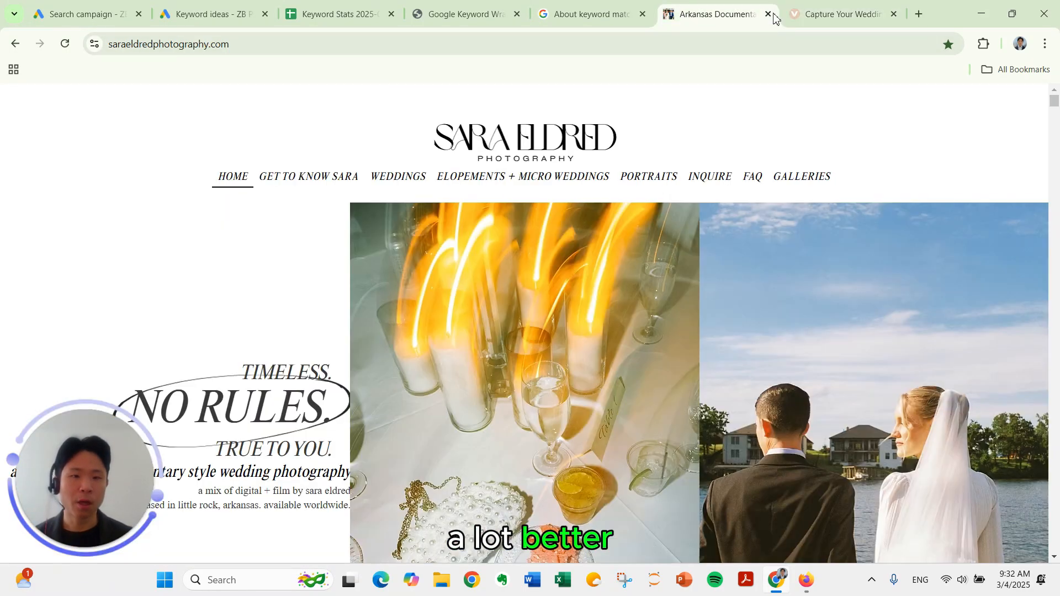
{"action": "left_click", "coordinate": [684, 15]}
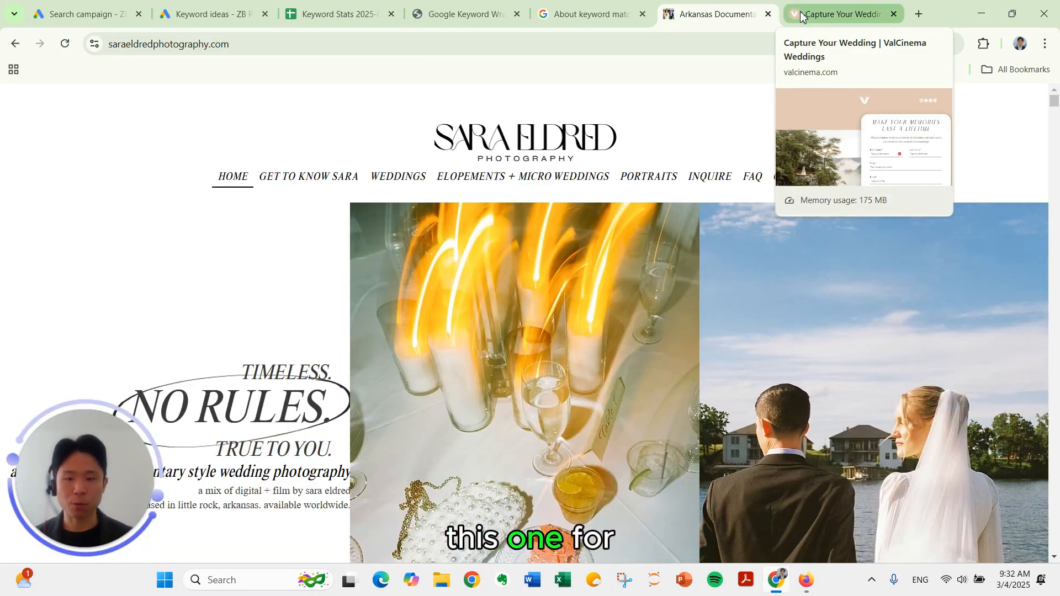
{"action": "left_click", "coordinate": [93, 16]}
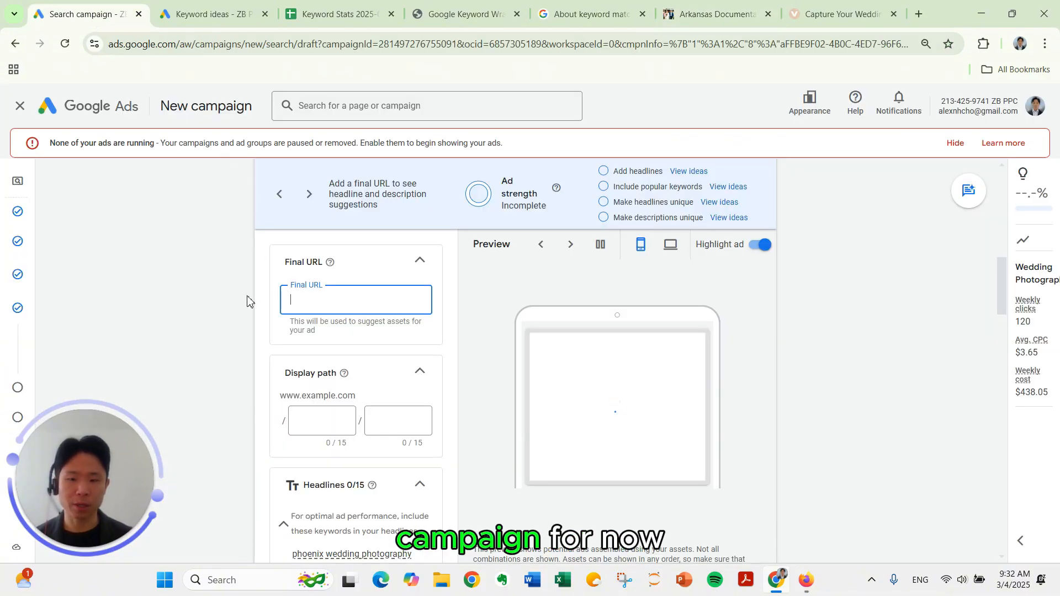
{"action": "type", "text": "http:"}
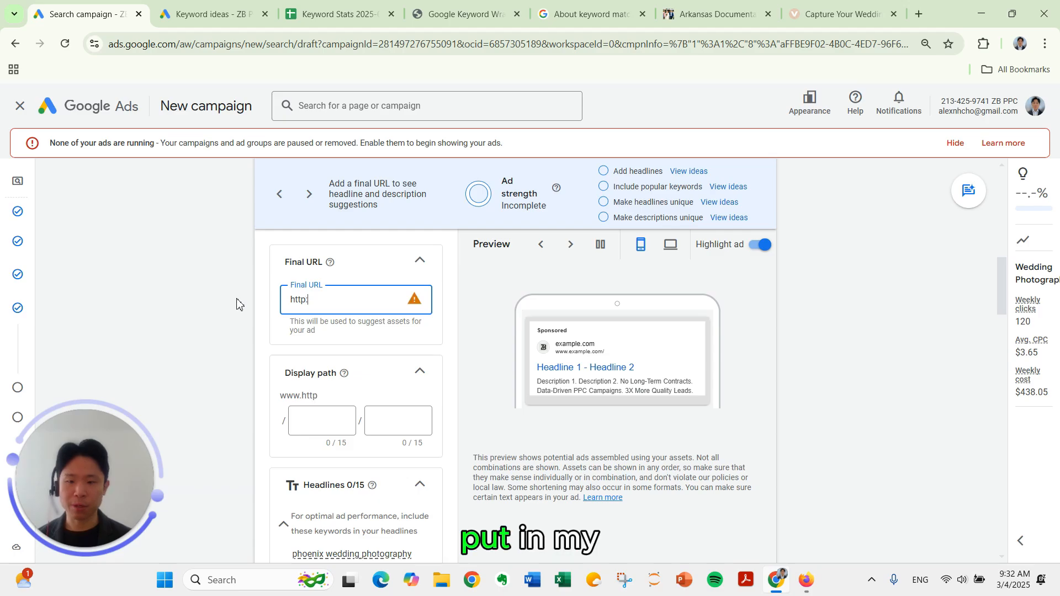
{"action": "key", "text": "BackSpace"}
{"action": "type", "text": "s"}
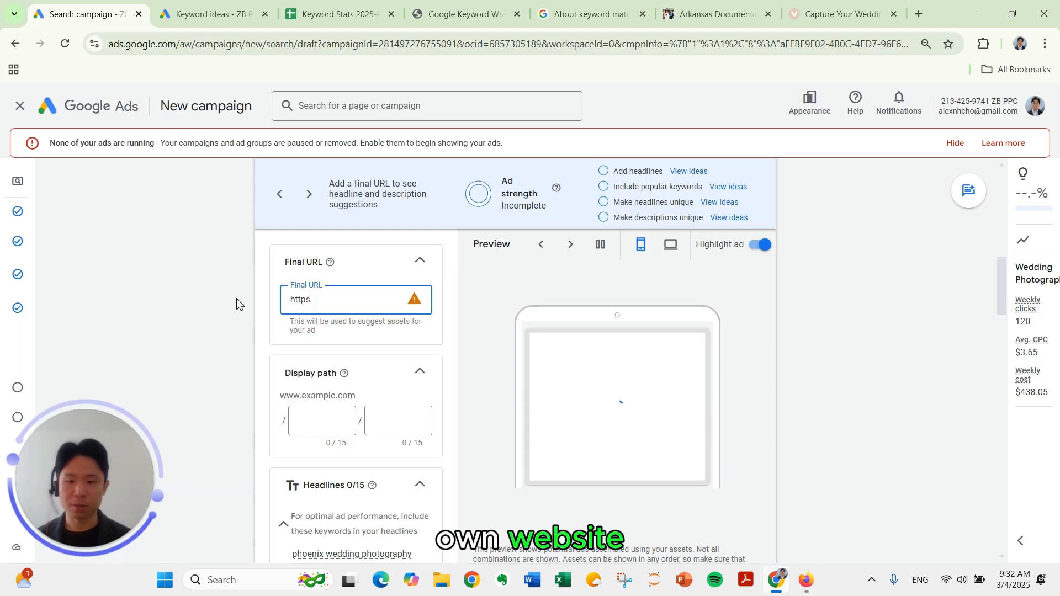
{"action": "type", "text": "://zbppc.com/phoenix-wedding-photograph"}
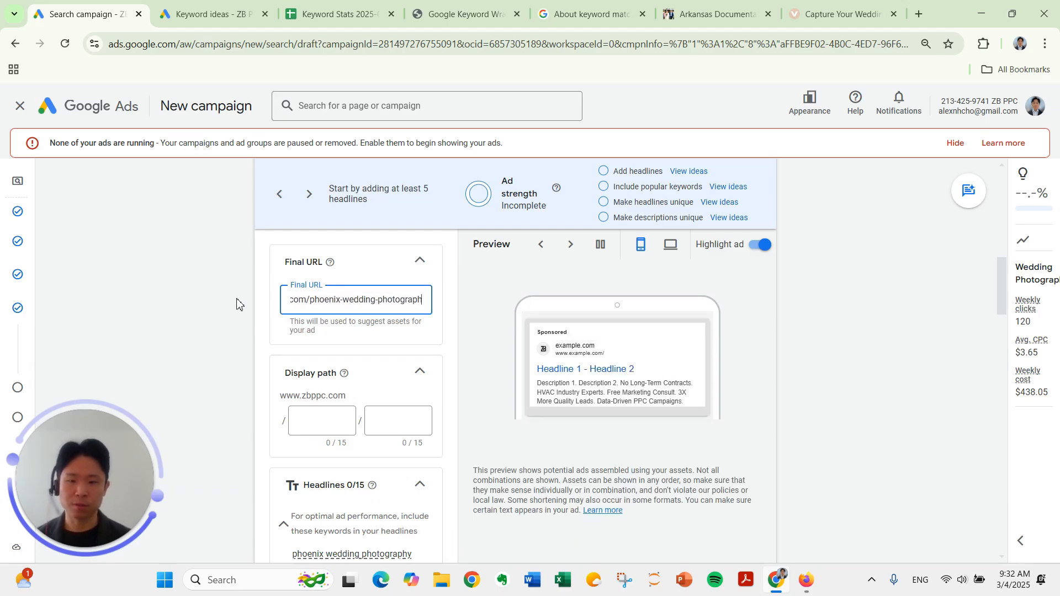
Set the ad's display path to "phoenix" followed by "wedding-photos".
{"action": "scroll", "coordinate": [265, 331], "scroll_direction": "down", "scroll_amount": 1}
{"action": "left_click", "coordinate": [302, 352]}
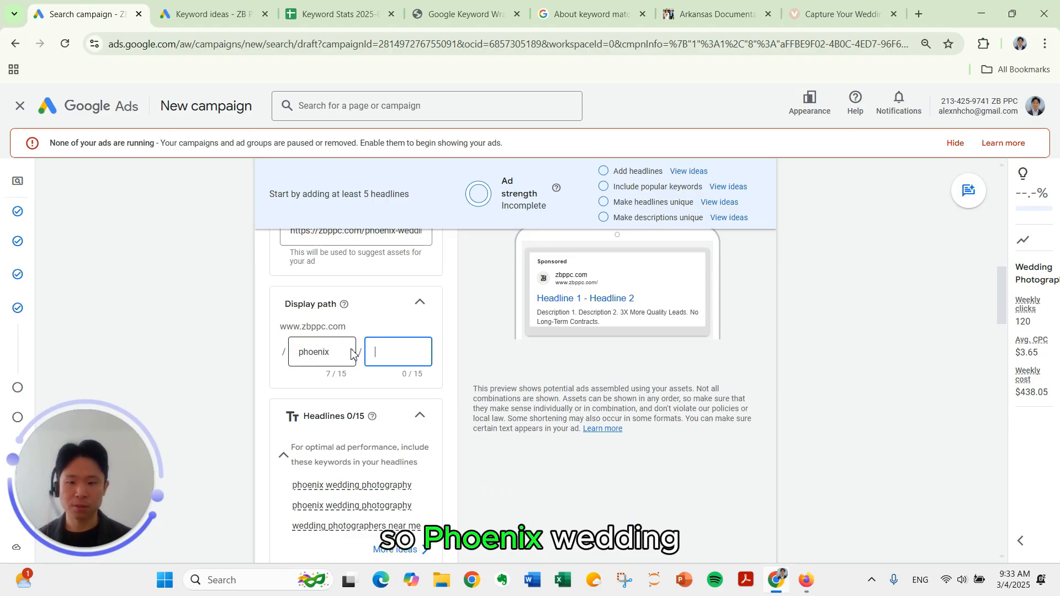
{"action": "type", "text": "wedding-photos"}
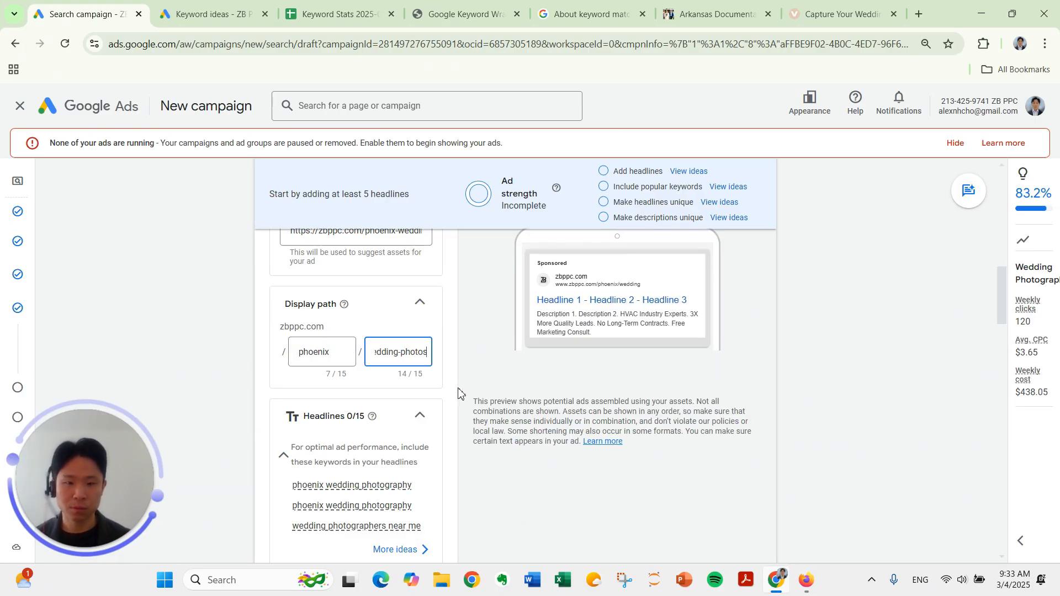
Enter "Phoenix Wedding Photography" as the ad's first headline and "Call Us Today" as its second.
{"action": "scroll", "coordinate": [499, 393], "scroll_direction": "down", "scroll_amount": 2}
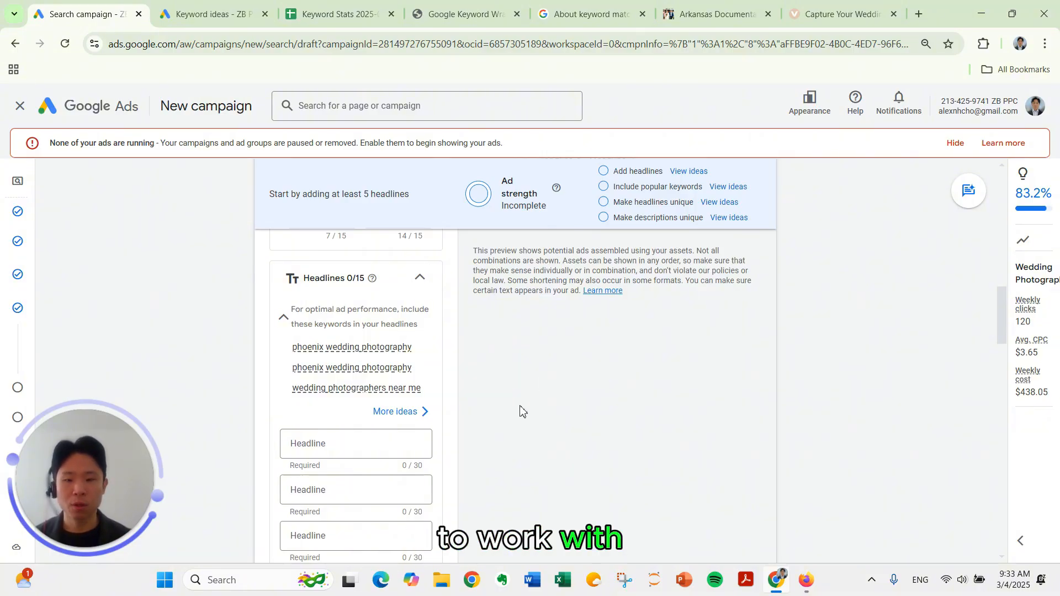
{"action": "scroll", "coordinate": [525, 411], "scroll_direction": "down", "scroll_amount": 1}
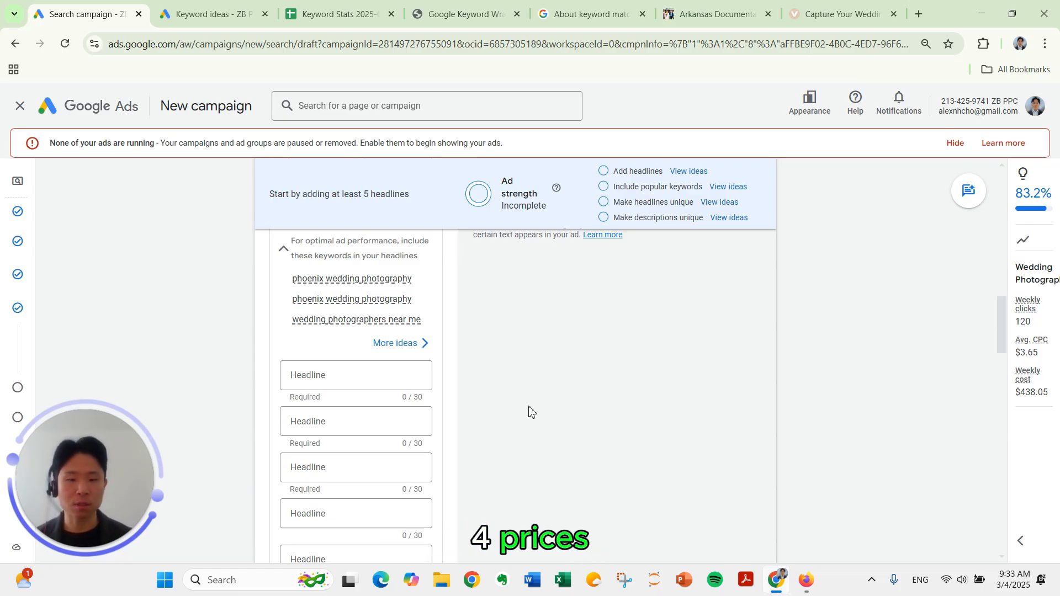
{"action": "left_click", "coordinate": [387, 375]}
{"action": "scroll", "coordinate": [508, 375], "scroll_direction": "down", "scroll_amount": 1}
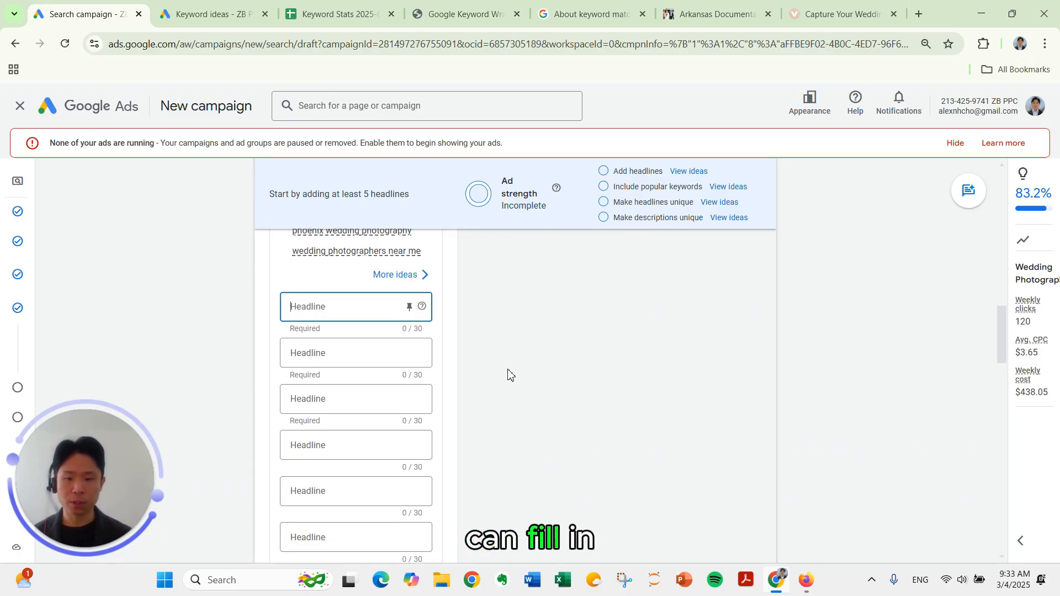
{"action": "type", "text": "Phoenix Wed"}
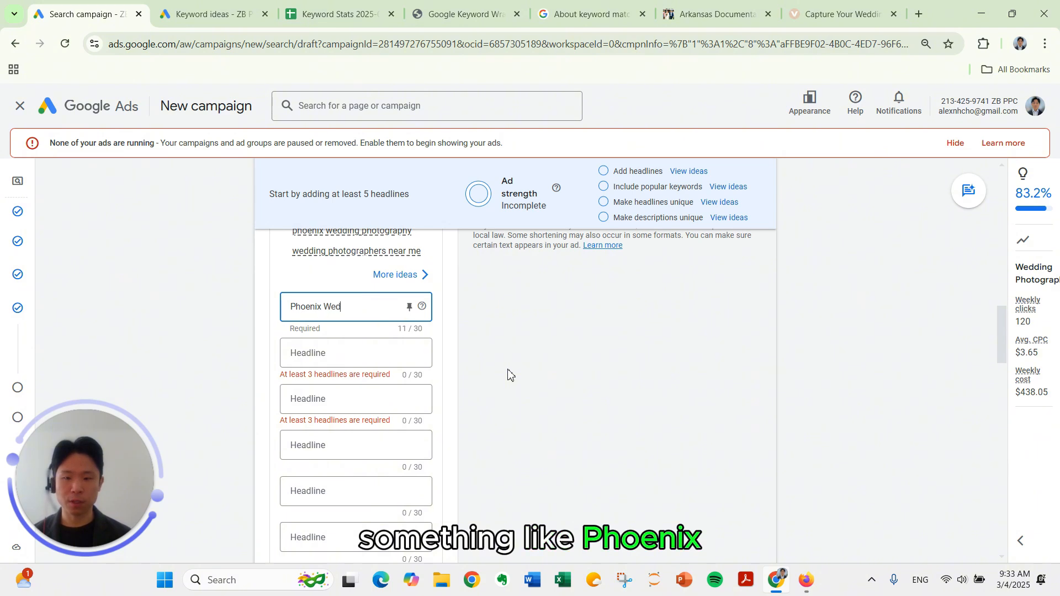
{"action": "type", "text": "ding Photography"}
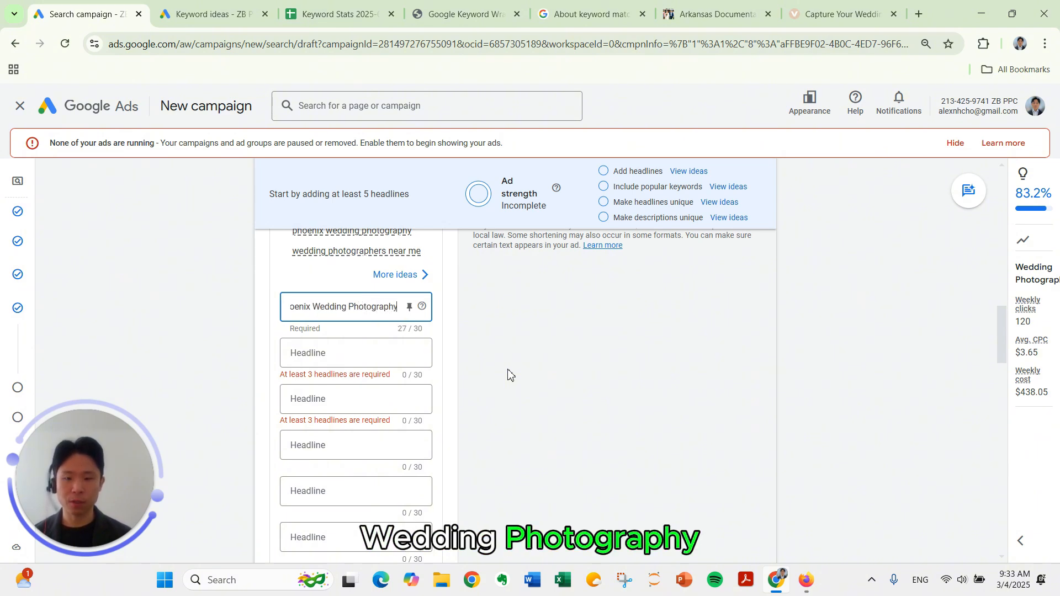
{"action": "key", "text": "Tab"}
{"action": "type", "text": "C"}
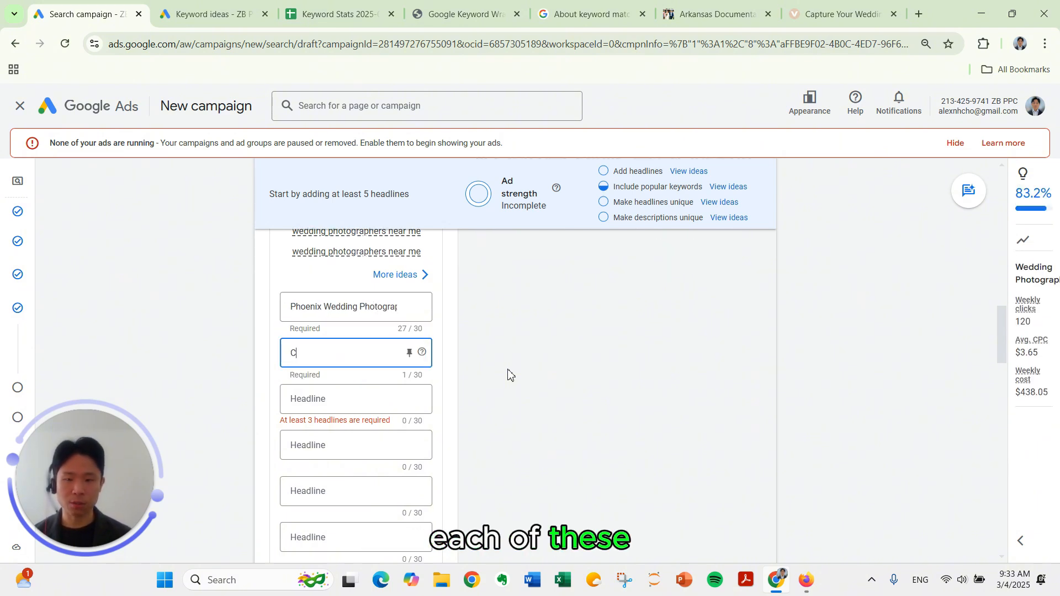
{"action": "type", "text": "all Us Today"}
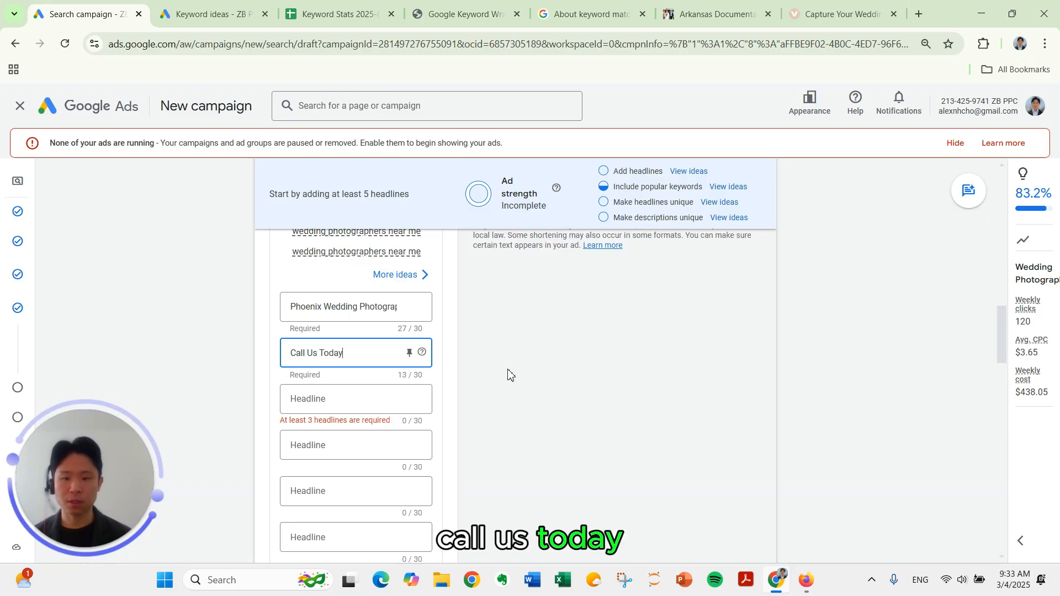
Add "Capture Your Love Forever" as the third headline and "Packages from $1499" as the fourth.
{"action": "key", "text": "Tab"}
{"action": "type", "text": "Capture Your L"}
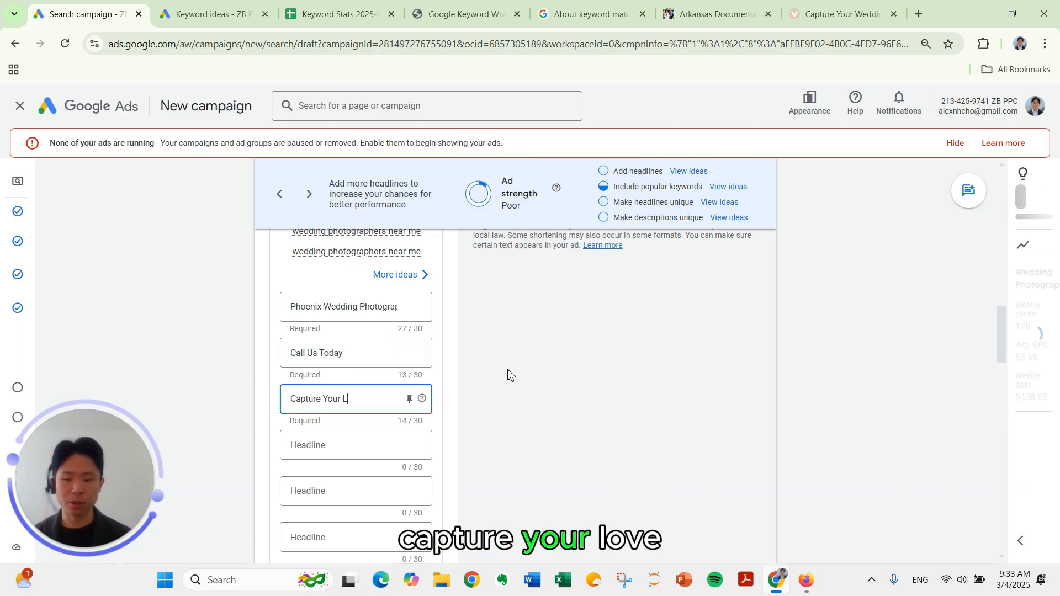
{"action": "type", "text": "ove Forever"}
{"action": "key", "text": "Tab"}
{"action": "type", "text": "Packa"}
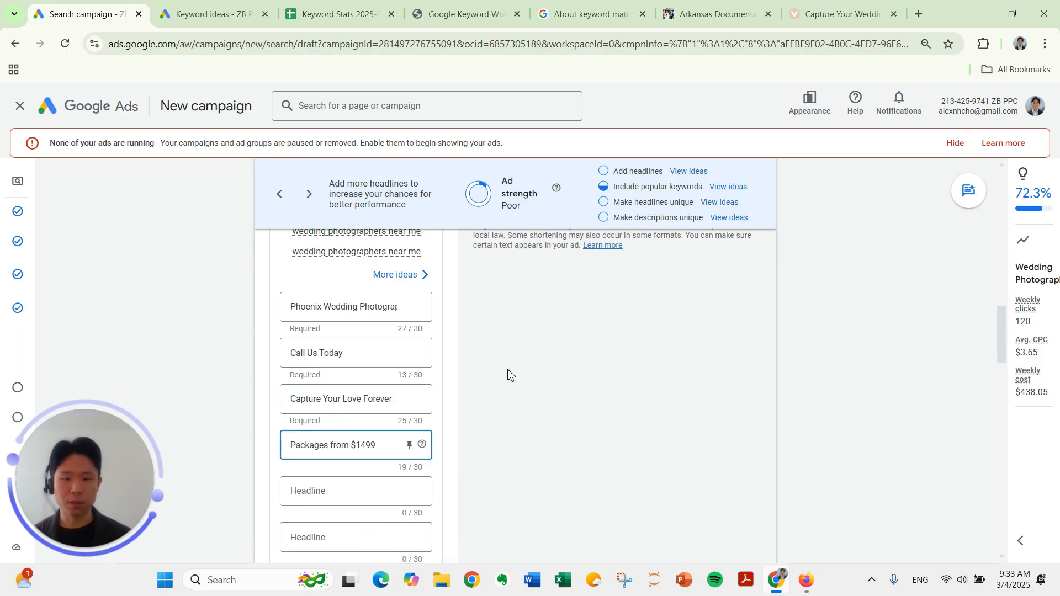
Write the ad's first description as "Capture your big day with award-winning Phoenix wedding photography. Book today!".
{"action": "scroll", "coordinate": [504, 394], "scroll_direction": "down", "scroll_amount": 1}
{"action": "scroll", "coordinate": [485, 402], "scroll_direction": "down", "scroll_amount": 1}
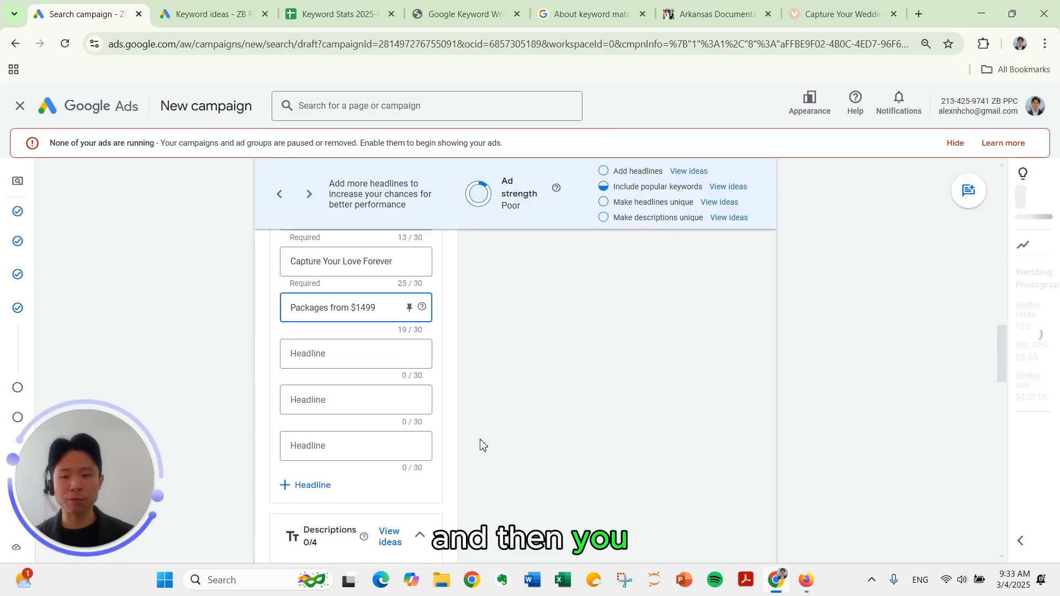
{"action": "scroll", "coordinate": [315, 412], "scroll_direction": "up", "scroll_amount": 2}
{"action": "scroll", "coordinate": [402, 440], "scroll_direction": "up", "scroll_amount": 2}
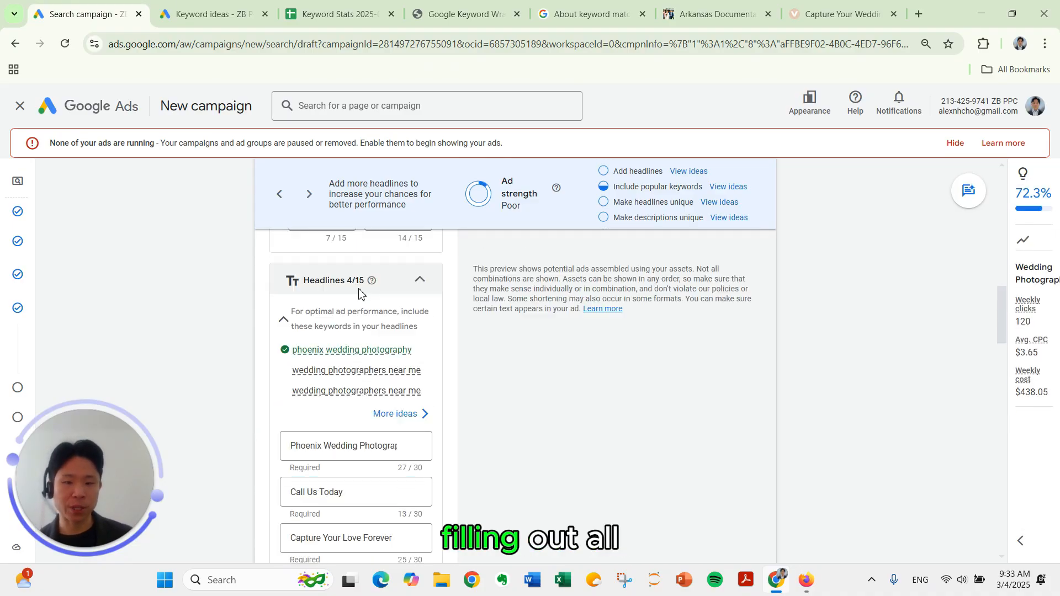
{"action": "scroll", "coordinate": [494, 419], "scroll_direction": "down", "scroll_amount": 8}
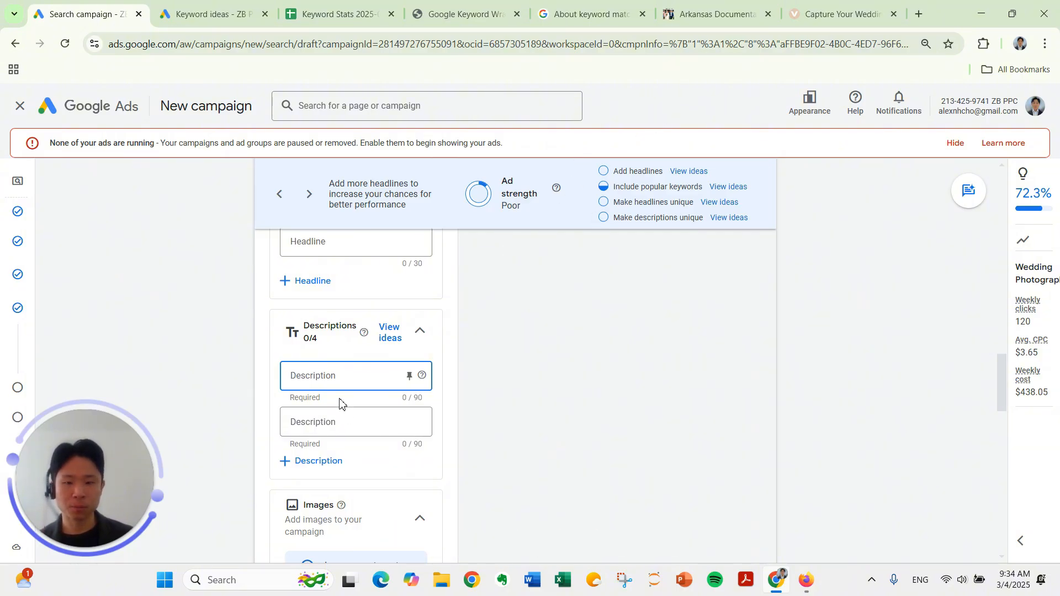
{"action": "type", "text": "Capture"}
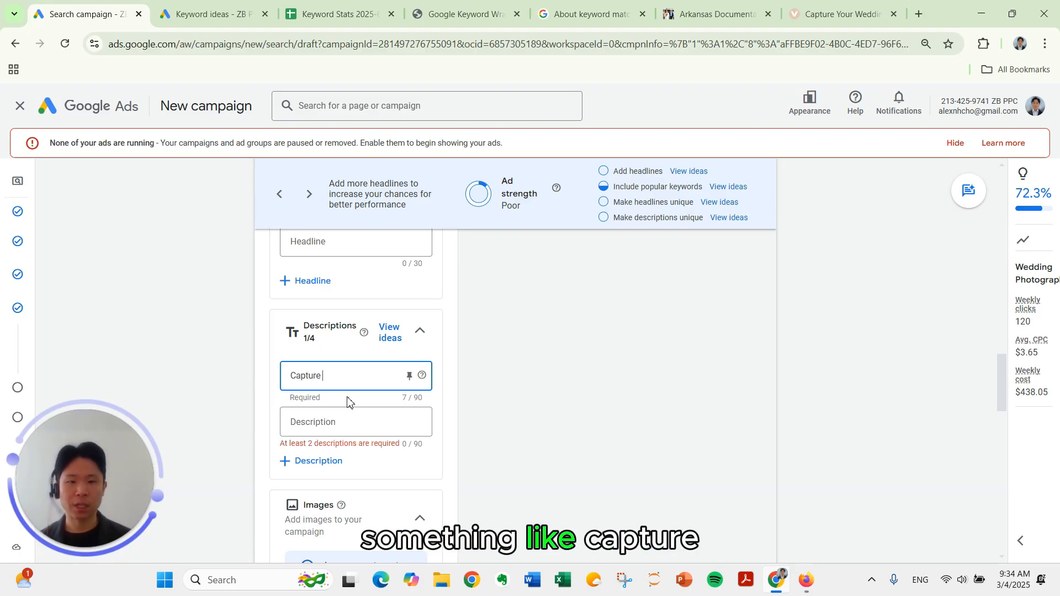
{"action": "type", "text": " your bid day with"}
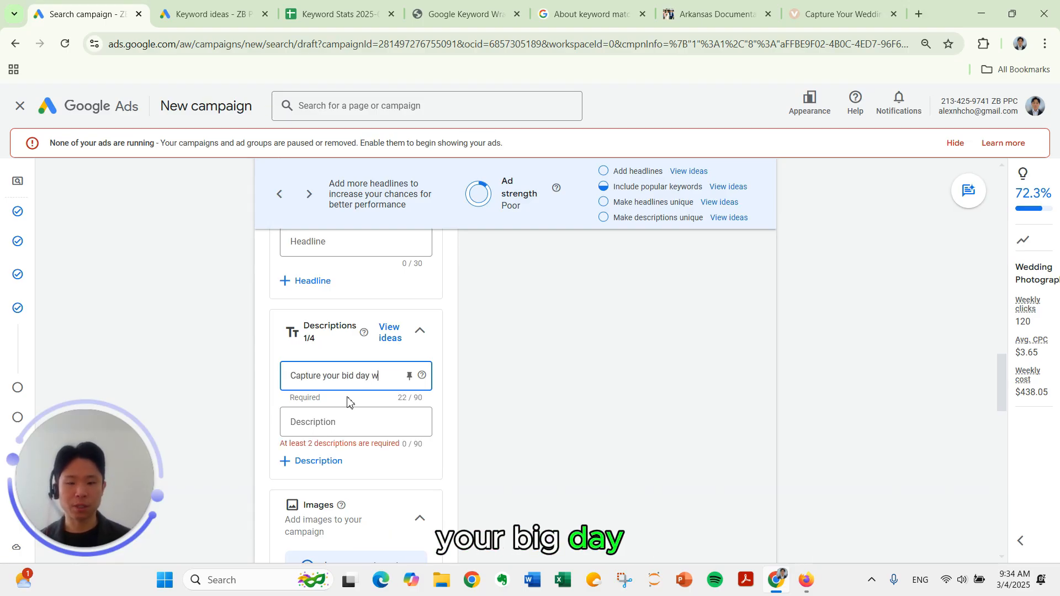
{"action": "key", "text": "BackSpace"}
{"action": "key", "text": "BackSpace"}
{"action": "key", "text": "BackSpace"}
{"action": "key", "text": "BackSpace"}
{"action": "key", "text": "BackSpace"}
{"action": "key", "text": "BackSpace"}
{"action": "key", "text": "BackSpace"}
{"action": "key", "text": "BackSpace"}
{"action": "key", "text": "BackSpace"}
{"action": "key", "text": "BackSpace"}
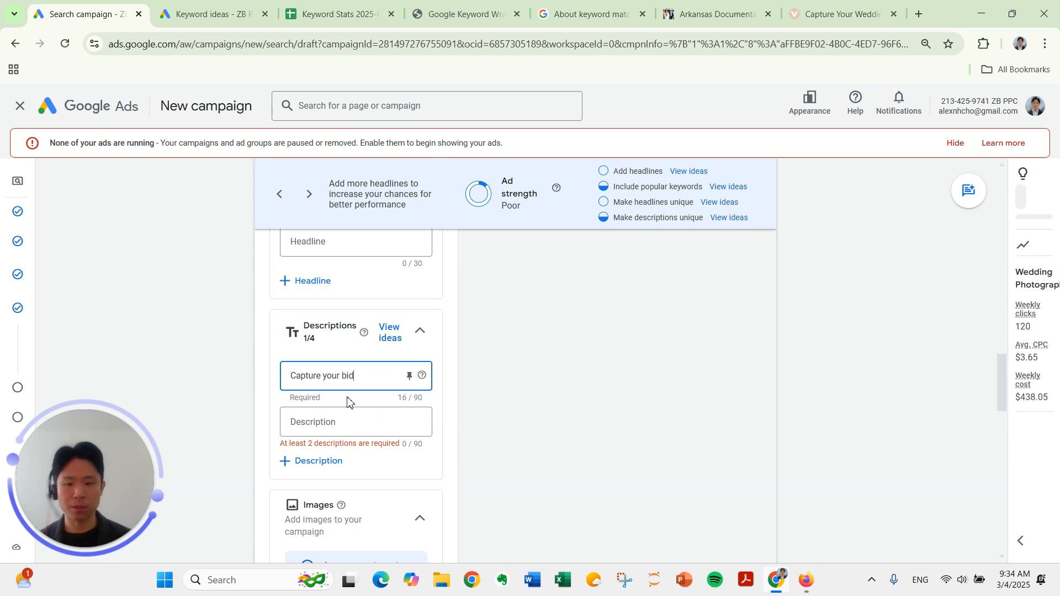
{"action": "type", "text": "g day with awar"}
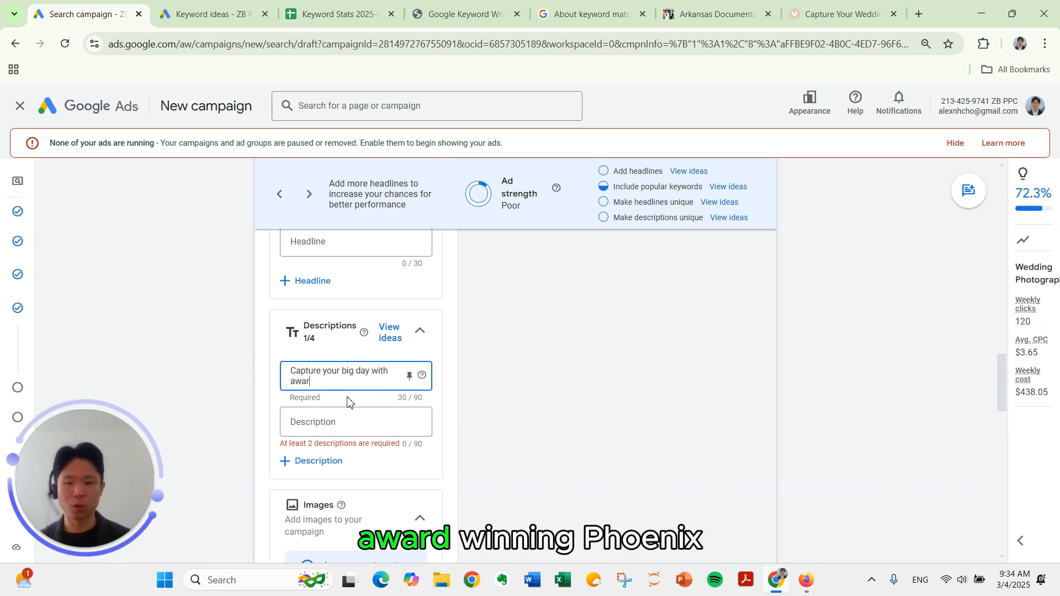
{"action": "type", "text": "d-winning Phoe"}
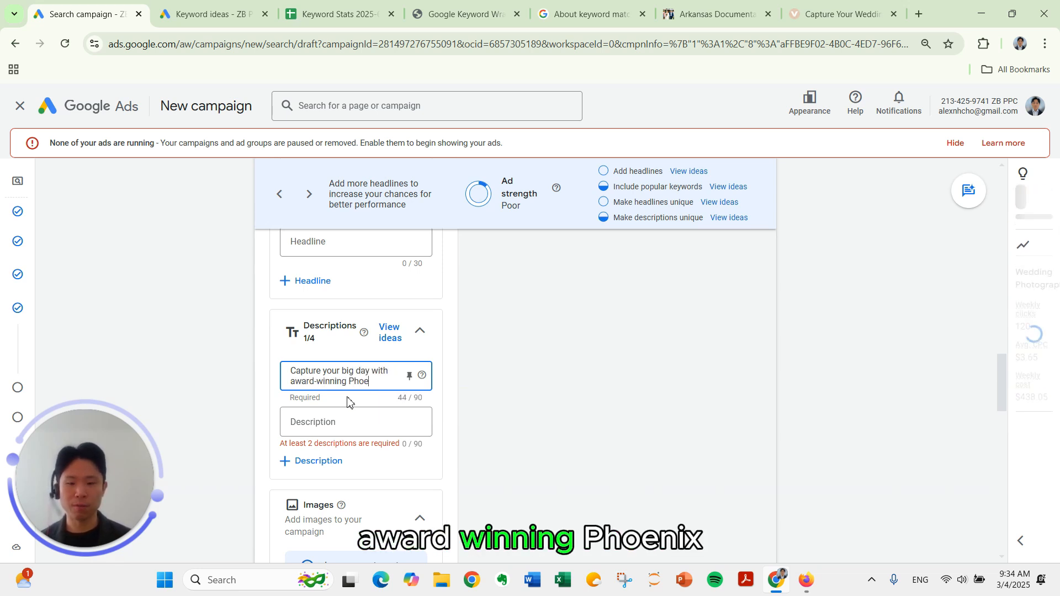
{"action": "type", "text": "nix wedding photograp"}
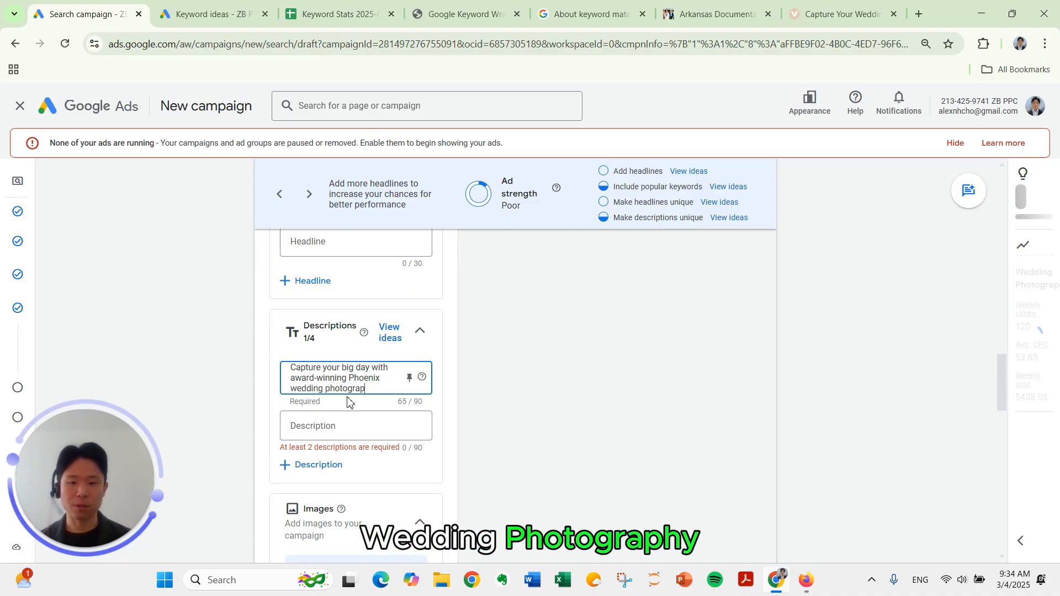
{"action": "type", "text": "hy. Book today!"}
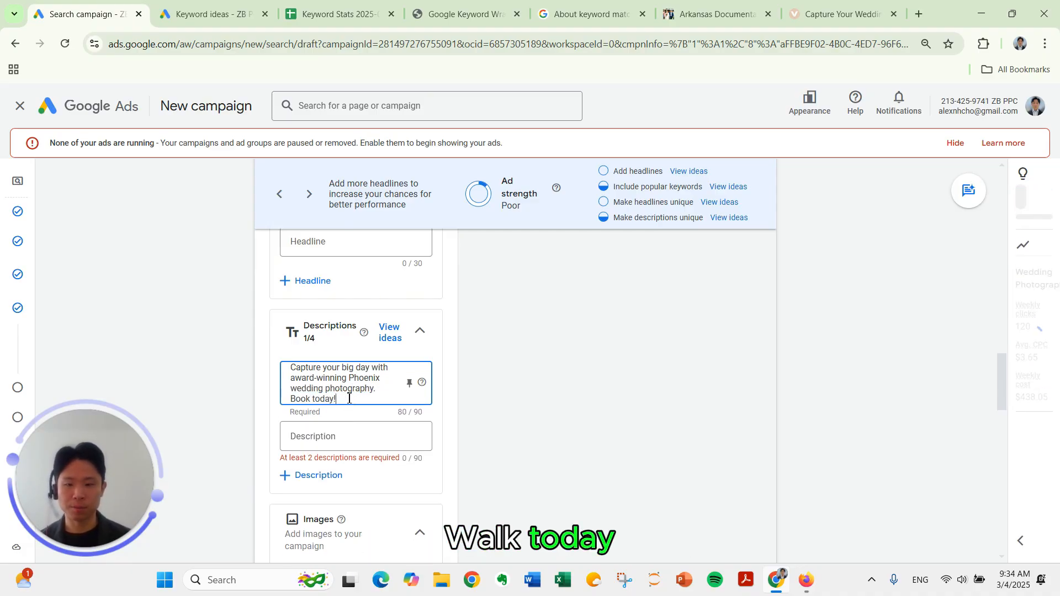
Write the second description as "Phoenix's top wedding photographer. Limited 2025 availability, lock in your date now.".
{"action": "key", "text": "Tab"}
{"action": "type", "text": "Phoenix's "}
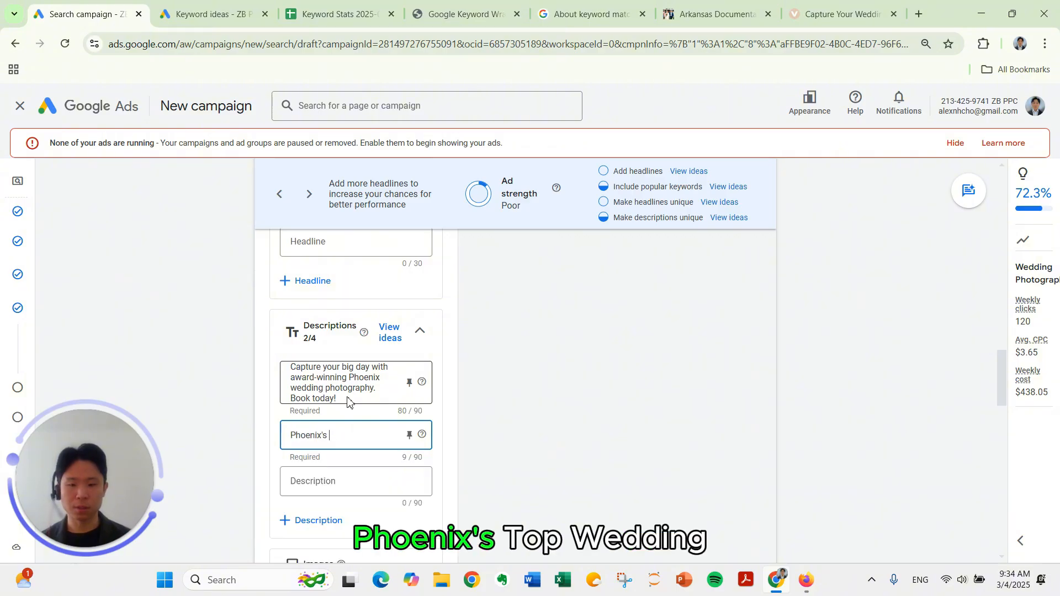
{"action": "type", "text": "top wedding p"}
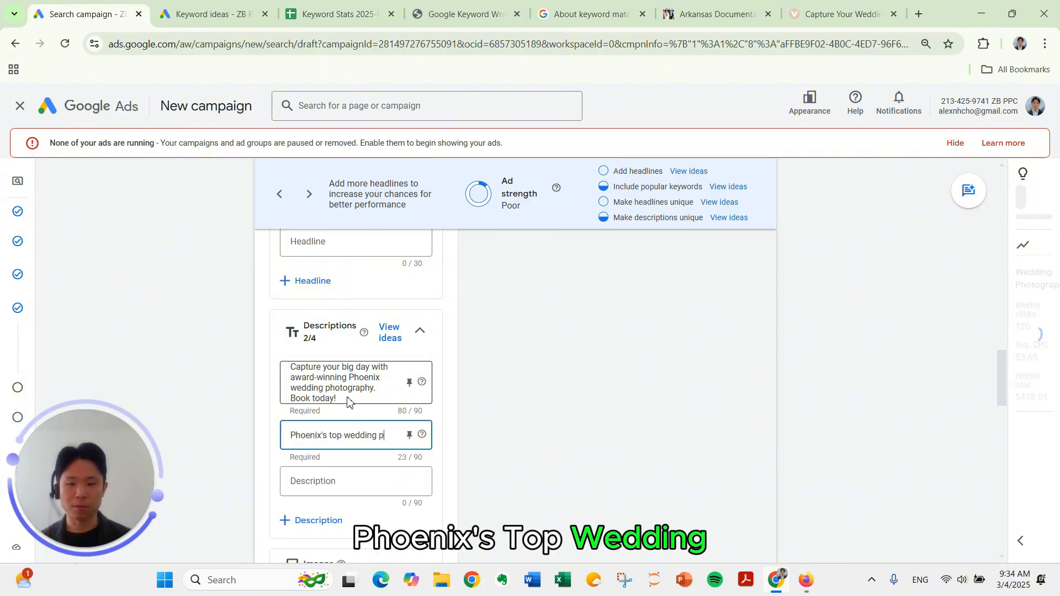
{"action": "type", "text": "hotographer. Limited 202"}
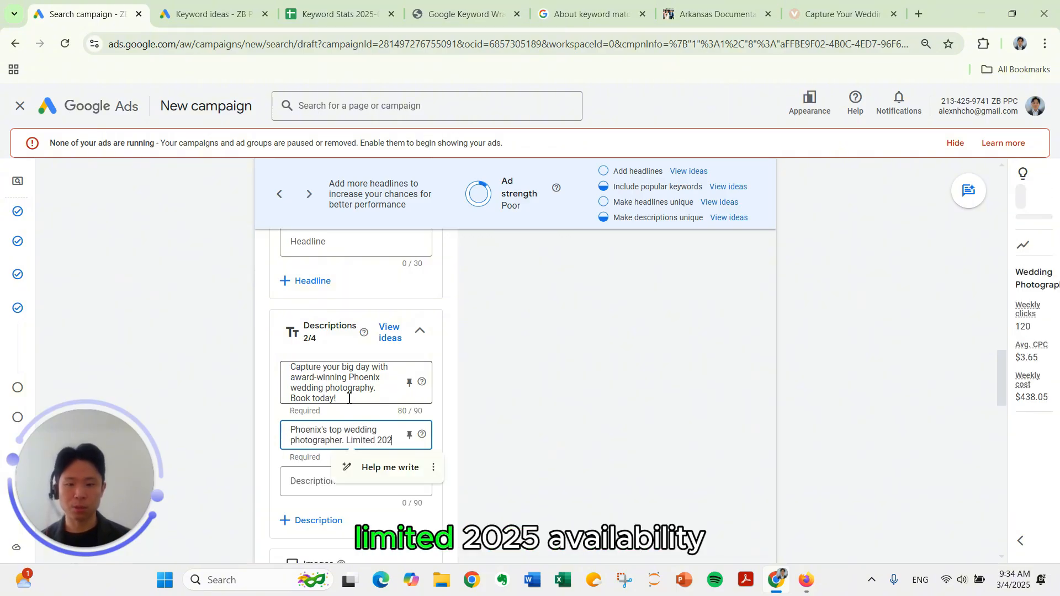
{"action": "type", "text": "5 availability"}
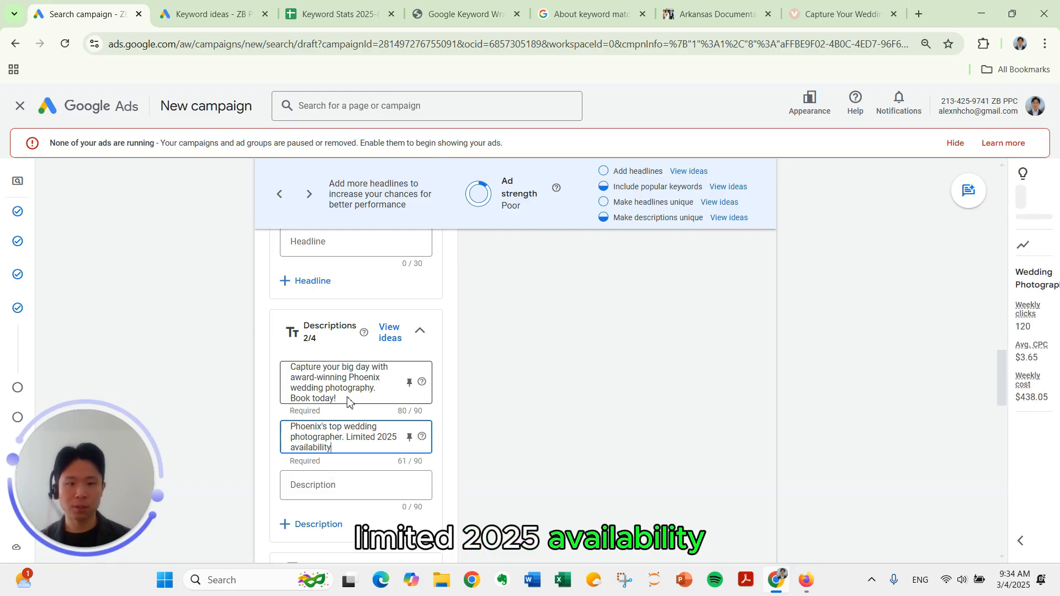
{"action": "type", "text": ", lock in your da"}
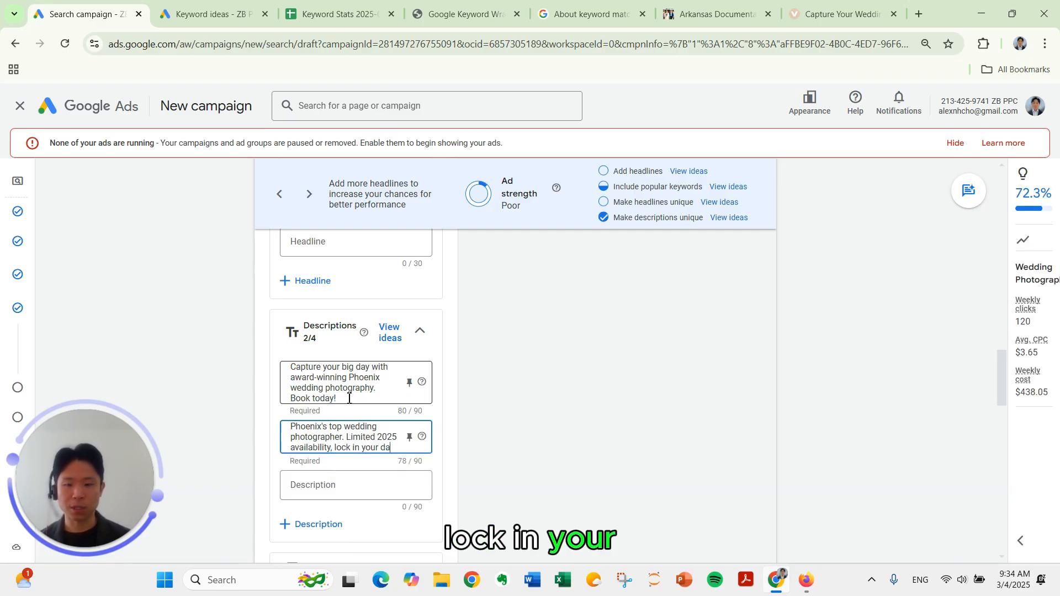
{"action": "type", "text": "te now."}
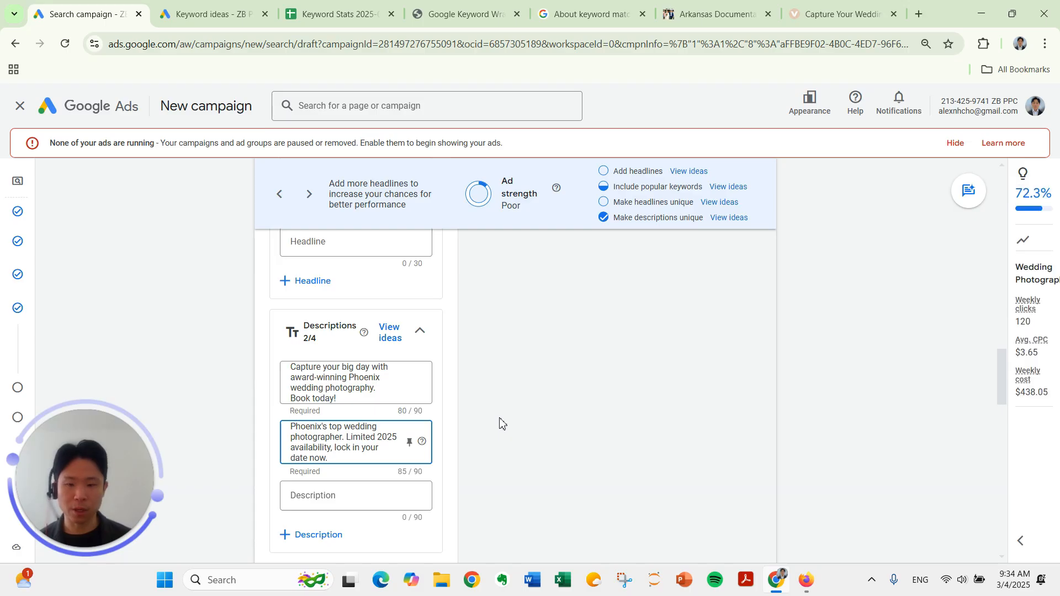
Look through the ad's image, business name, business logo and sitelink asset sections.
{"action": "scroll", "coordinate": [497, 422], "scroll_direction": "down", "scroll_amount": 1}
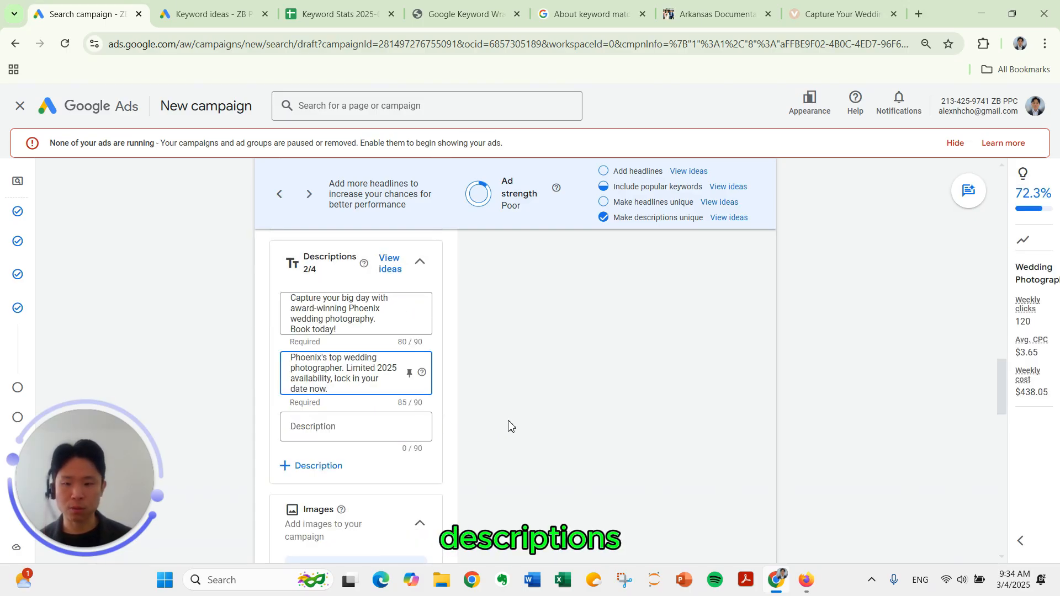
{"action": "scroll", "coordinate": [508, 425], "scroll_direction": "down", "scroll_amount": 3}
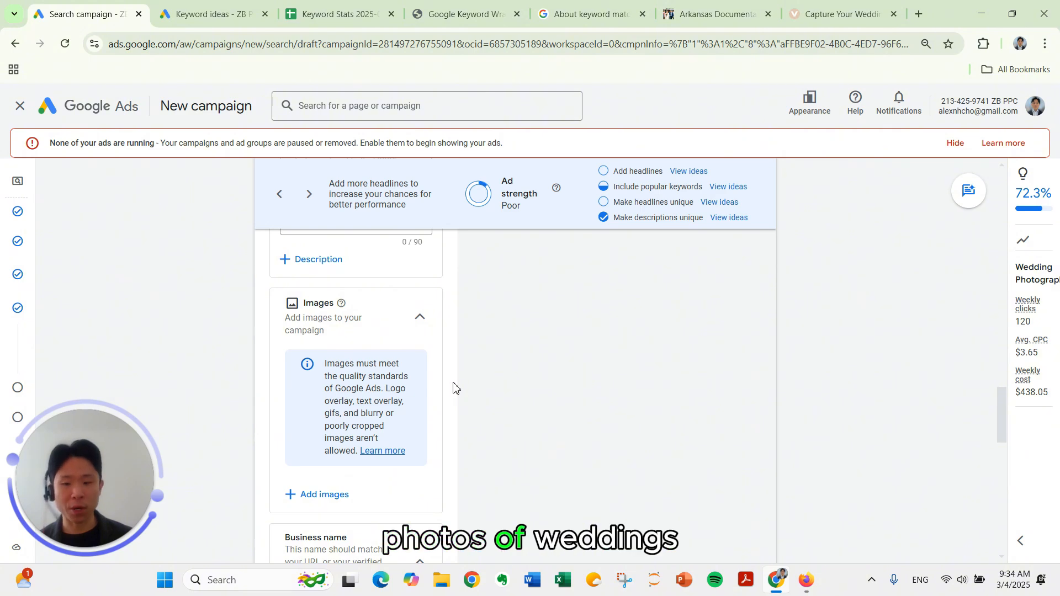
{"action": "scroll", "coordinate": [395, 314], "scroll_direction": "down", "scroll_amount": 4}
{"action": "scroll", "coordinate": [396, 321], "scroll_direction": "down", "scroll_amount": 1}
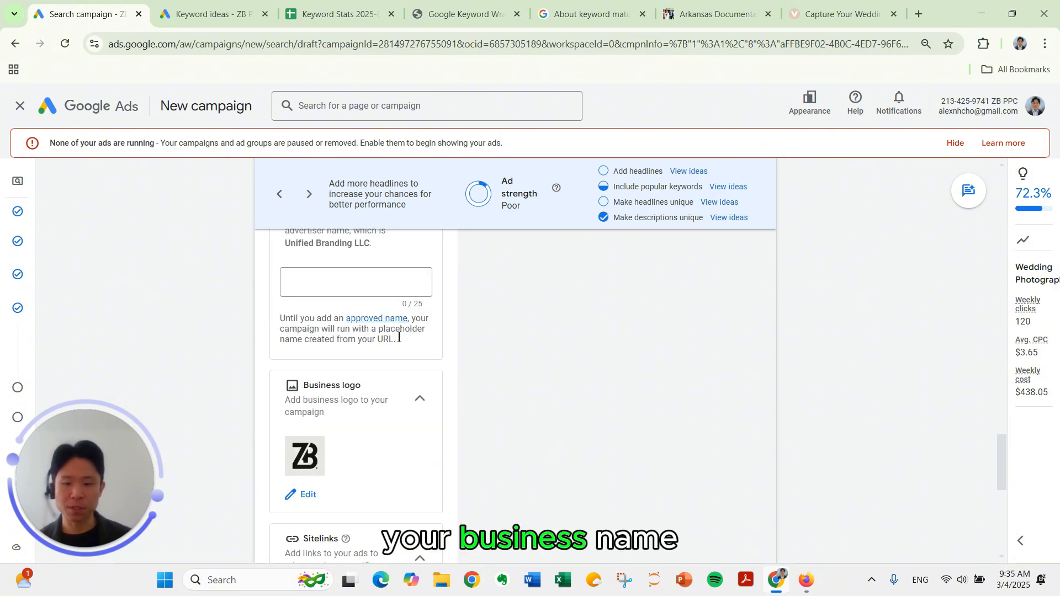
{"action": "scroll", "coordinate": [442, 391], "scroll_direction": "down", "scroll_amount": 4}
{"action": "scroll", "coordinate": [464, 395], "scroll_direction": "up", "scroll_amount": 2}
{"action": "scroll", "coordinate": [450, 400], "scroll_direction": "down", "scroll_amount": 3}
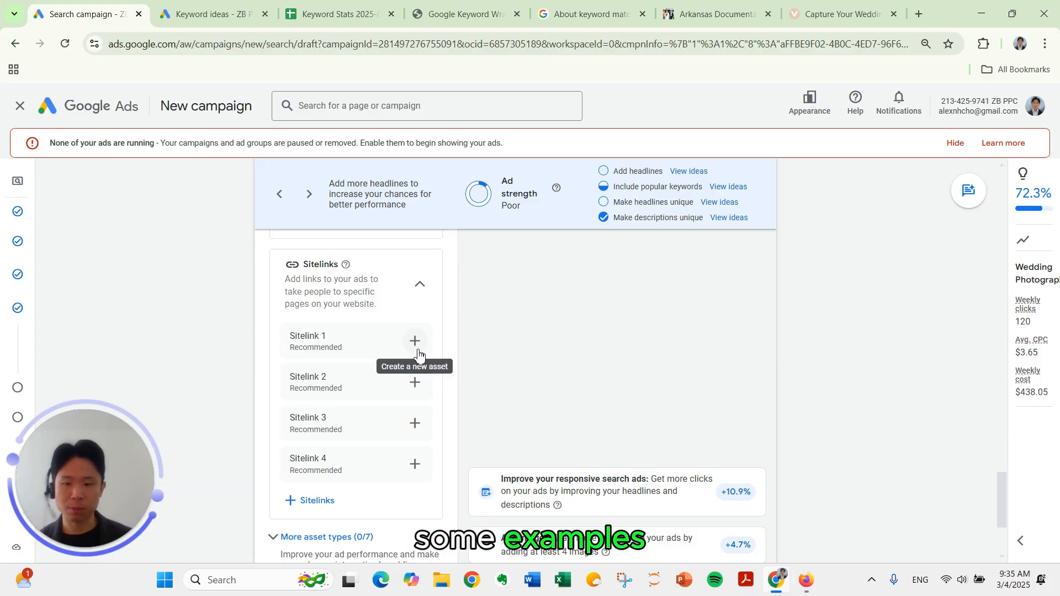
Start creating the ad's first sitelink with the sitelink text "Phoenix Wedding Portfolio".
{"action": "left_click", "coordinate": [415, 343]}
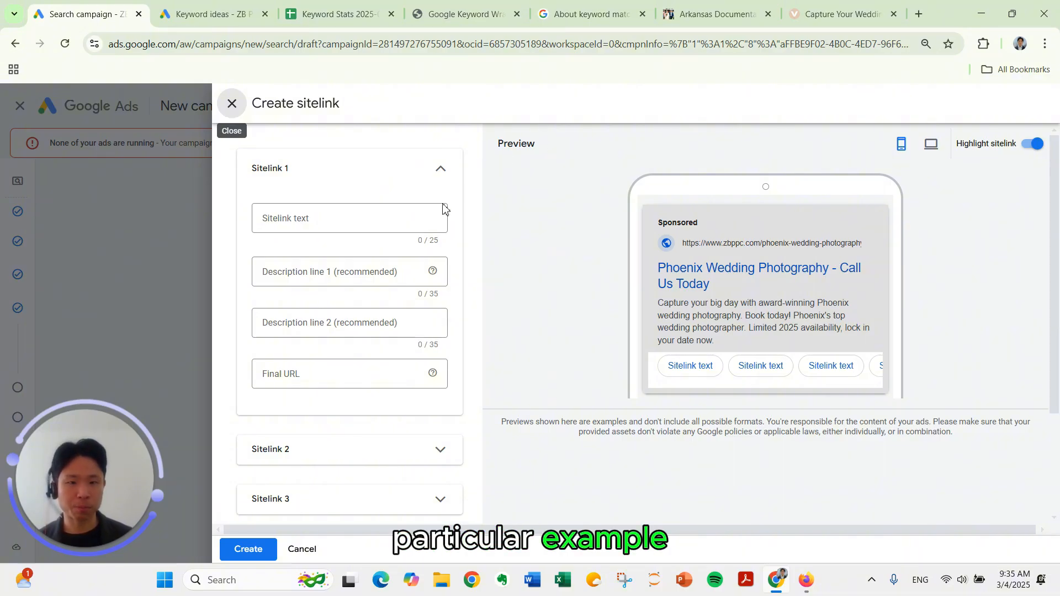
{"action": "left_click", "coordinate": [367, 215]}
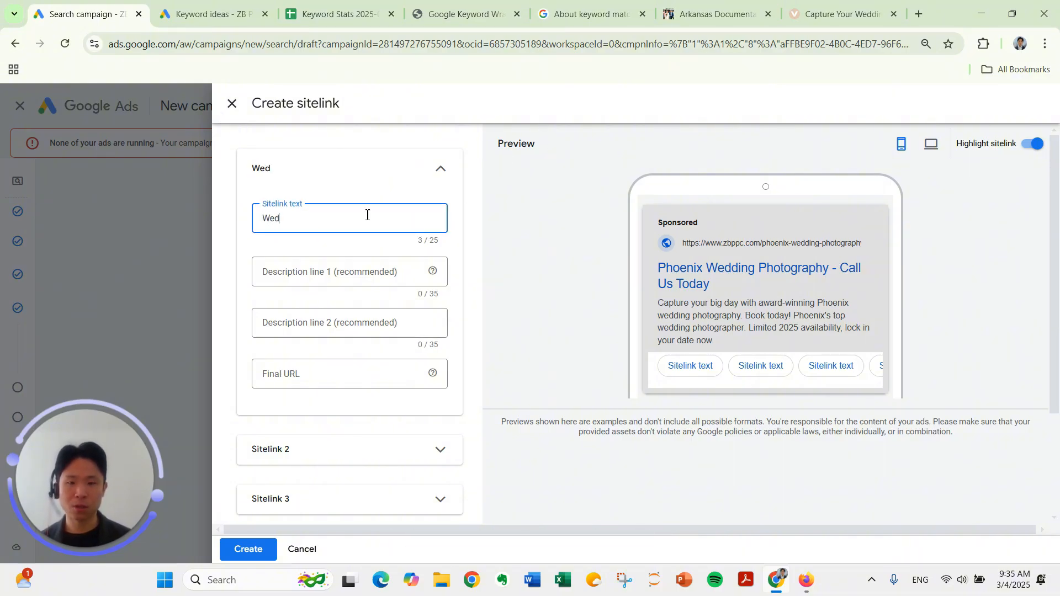
{"action": "type", "text": "Wedding Portofolio"}
{"action": "key", "text": "Home"}
{"action": "type", "text": "Phoenix"}
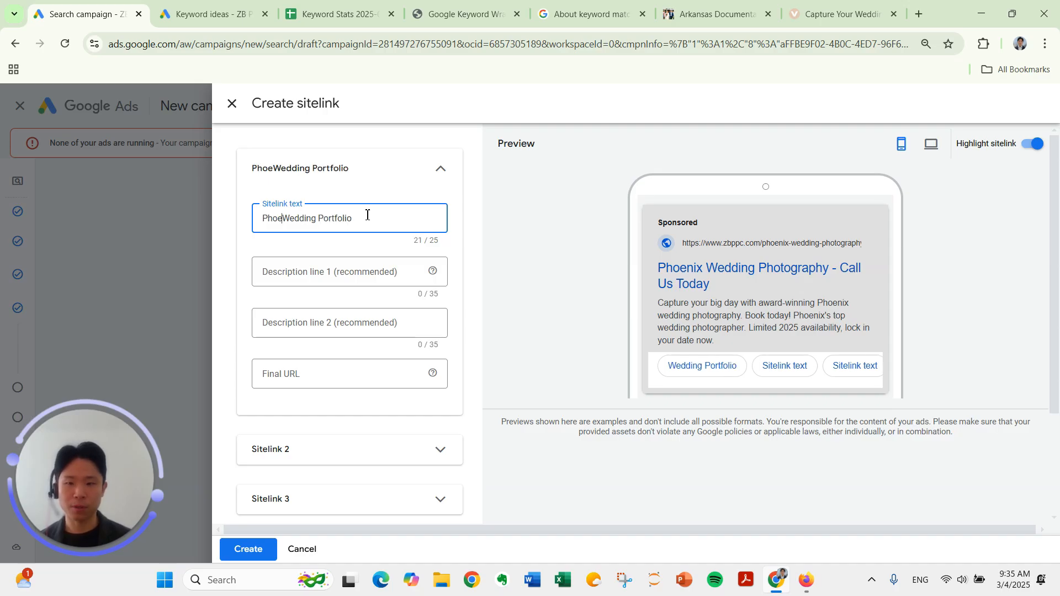
{"action": "left_click", "coordinate": [329, 383]}
{"action": "left_click", "coordinate": [344, 282]}
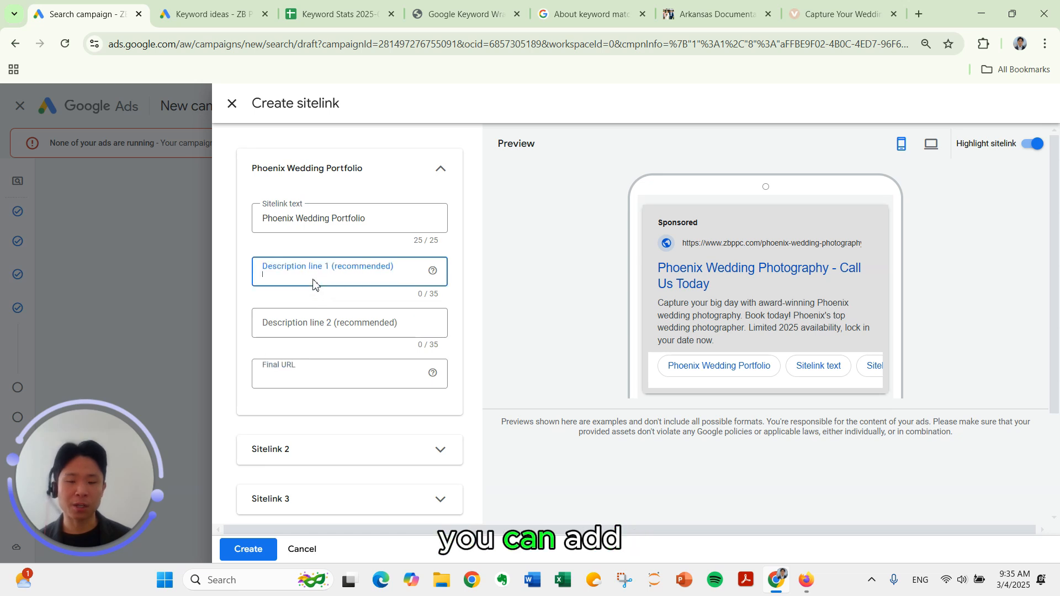
{"action": "left_click", "coordinate": [313, 331]}
{"action": "left_click", "coordinate": [319, 377]}
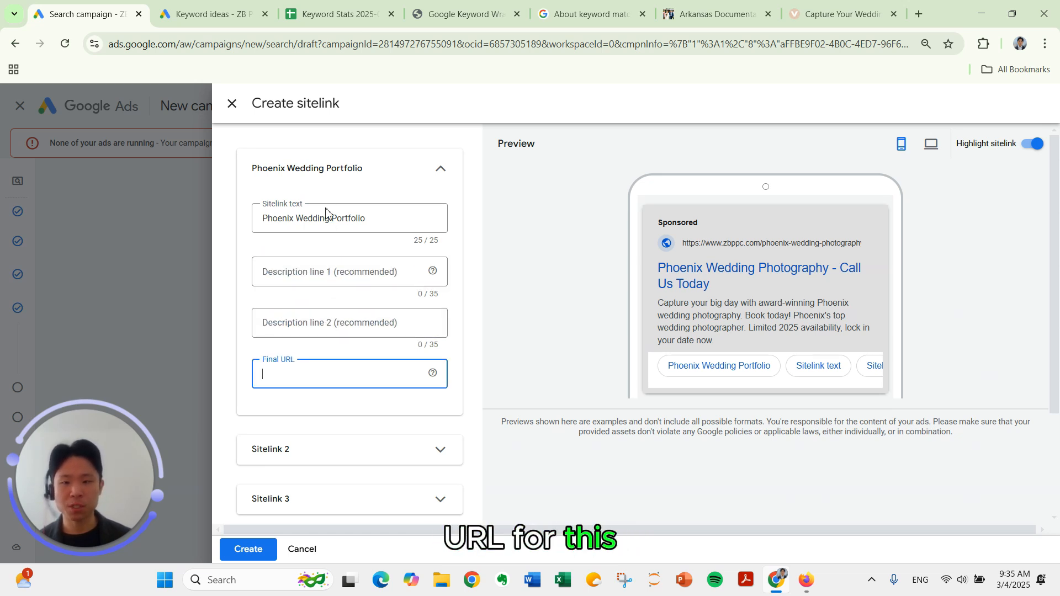
Give the second sitelink the text "Pricing".
{"action": "scroll", "coordinate": [371, 381], "scroll_direction": "down", "scroll_amount": 2}
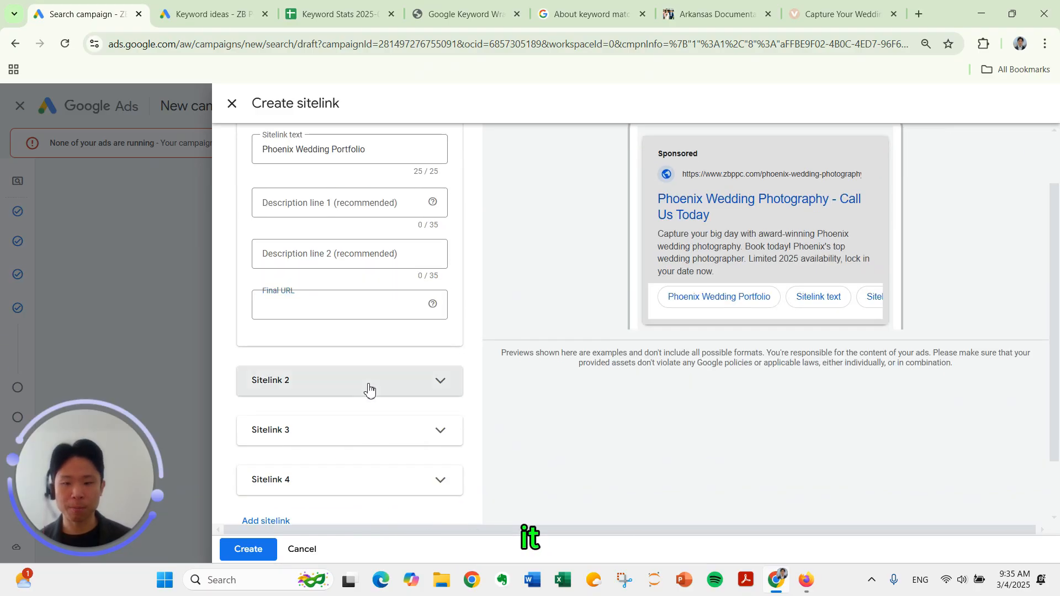
{"action": "left_click", "coordinate": [366, 389]}
{"action": "left_click", "coordinate": [333, 436]}
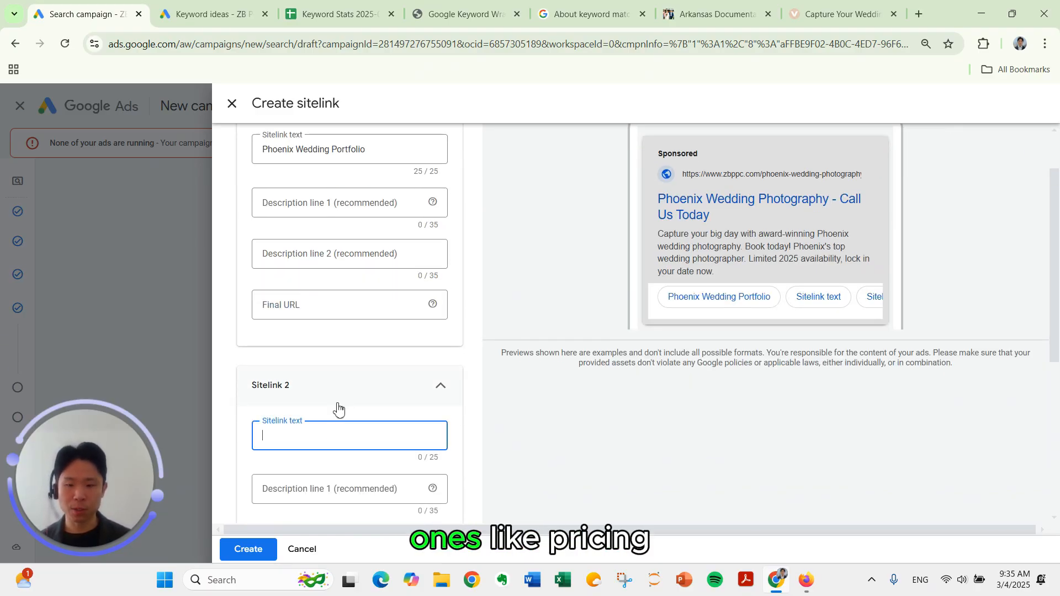
{"action": "type", "text": "Pricing"}
{"action": "scroll", "coordinate": [325, 430], "scroll_direction": "down", "scroll_amount": 3}
{"action": "left_click", "coordinate": [306, 459]}
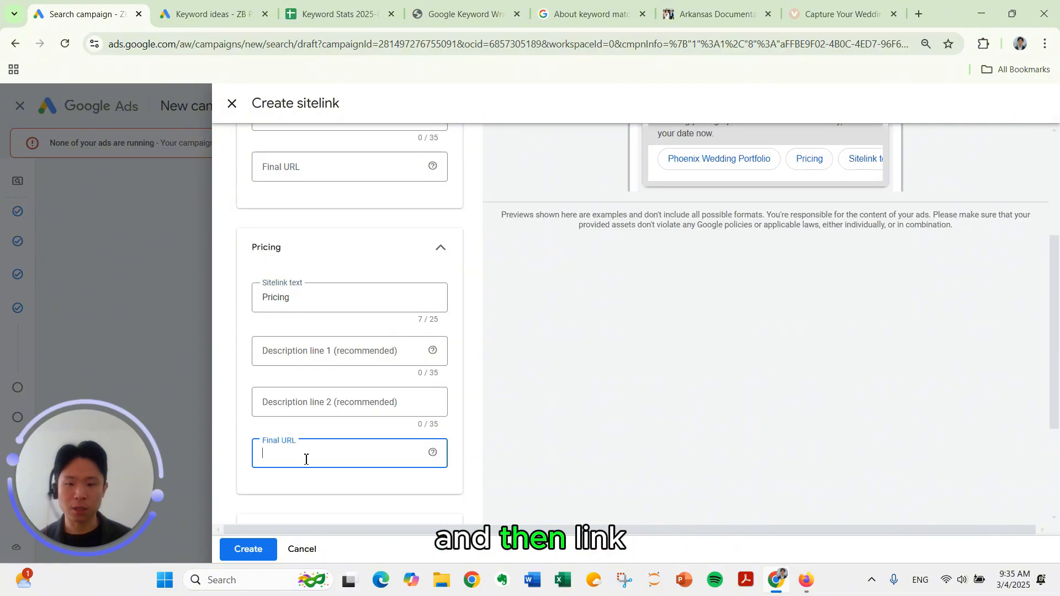
Give the third sitelink the text "Availability".
{"action": "scroll", "coordinate": [305, 459], "scroll_direction": "down", "scroll_amount": 1}
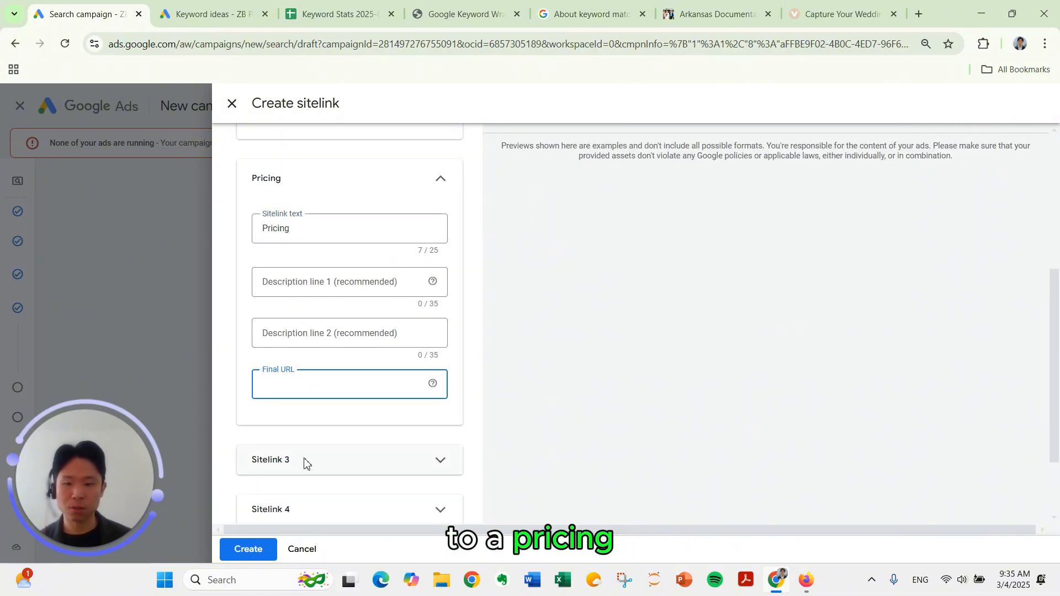
{"action": "left_click", "coordinate": [305, 460]}
{"action": "scroll", "coordinate": [308, 445], "scroll_direction": "down", "scroll_amount": 2}
{"action": "left_click", "coordinate": [294, 380]}
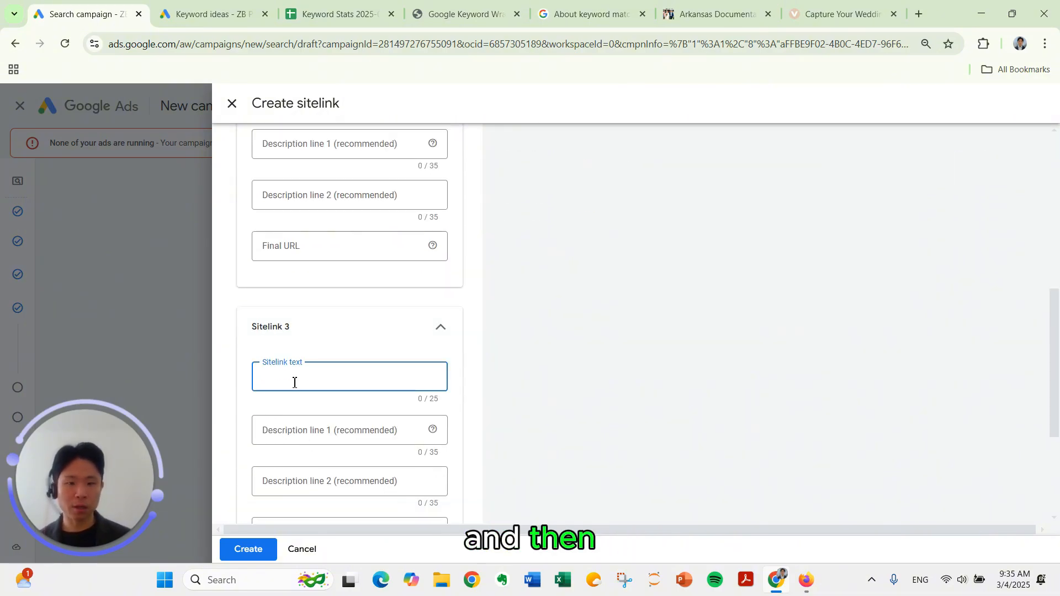
{"action": "scroll", "coordinate": [291, 443], "scroll_direction": "down", "scroll_amount": 2}
{"action": "left_click", "coordinate": [305, 399]}
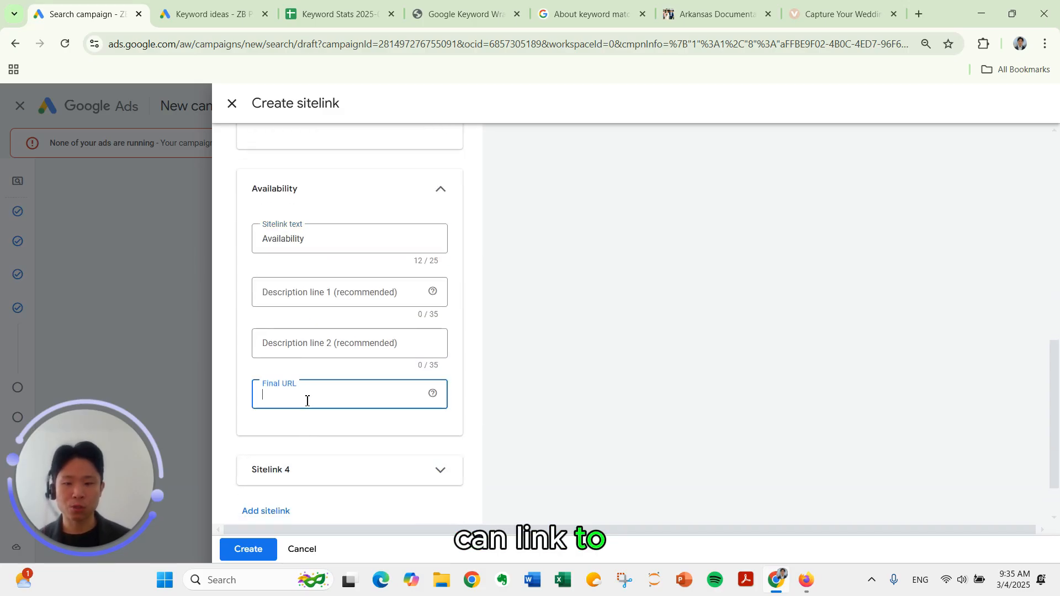
Open the fourth sitelink's fields and discard all the drafted sitelinks.
{"action": "left_click", "coordinate": [313, 465]}
{"action": "scroll", "coordinate": [331, 439], "scroll_direction": "down", "scroll_amount": 1}
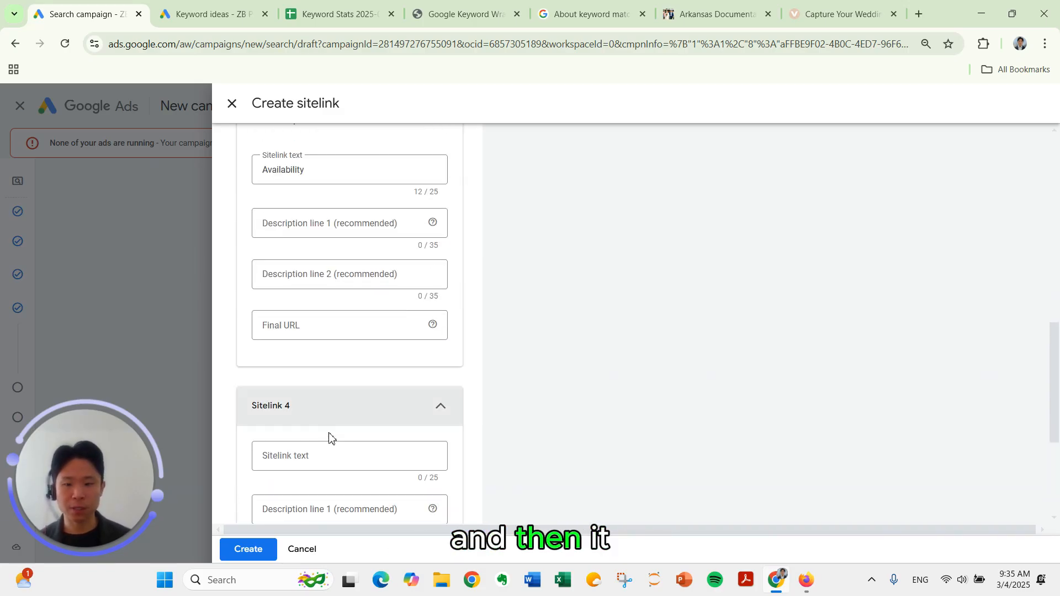
{"action": "left_click", "coordinate": [305, 459]}
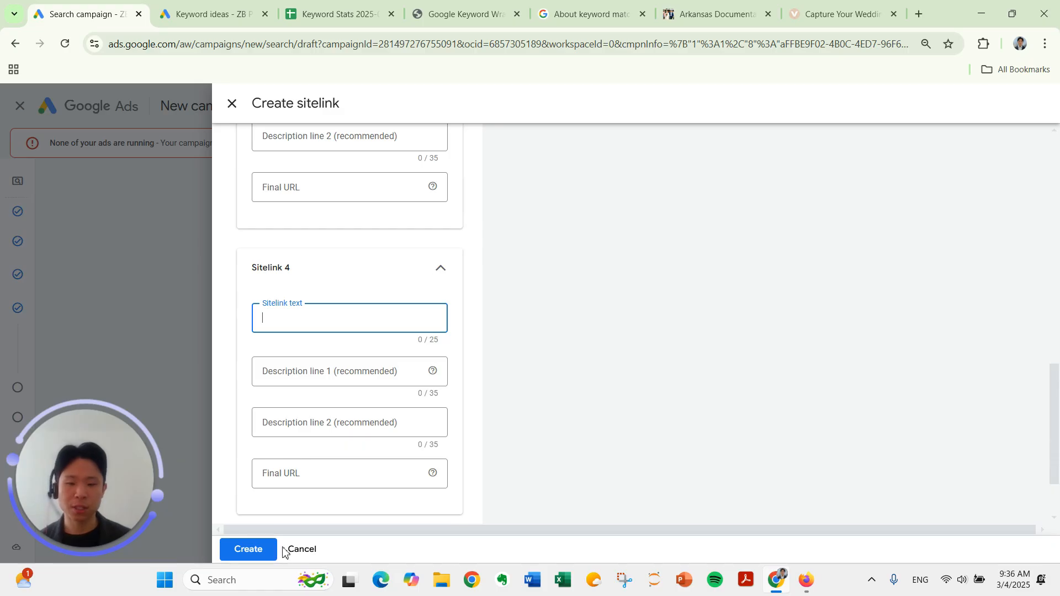
{"action": "left_click", "coordinate": [299, 550]}
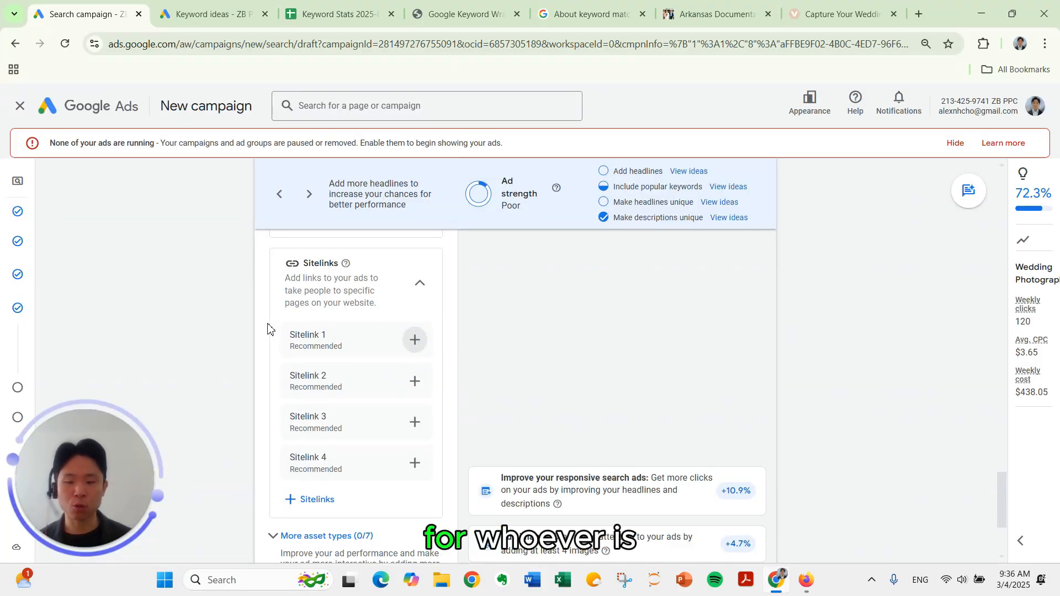
Expand the additional asset types and look through promotions, prices, calls and callouts.
{"action": "scroll", "coordinate": [276, 353], "scroll_direction": "down", "scroll_amount": 3}
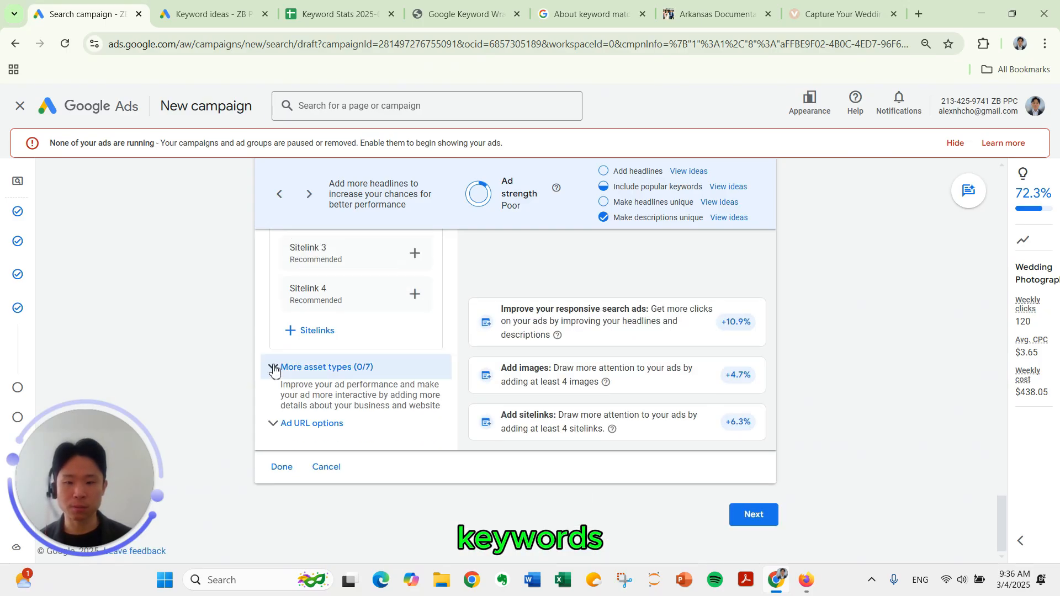
{"action": "left_click", "coordinate": [274, 368]}
{"action": "scroll", "coordinate": [525, 345], "scroll_direction": "down", "scroll_amount": 3}
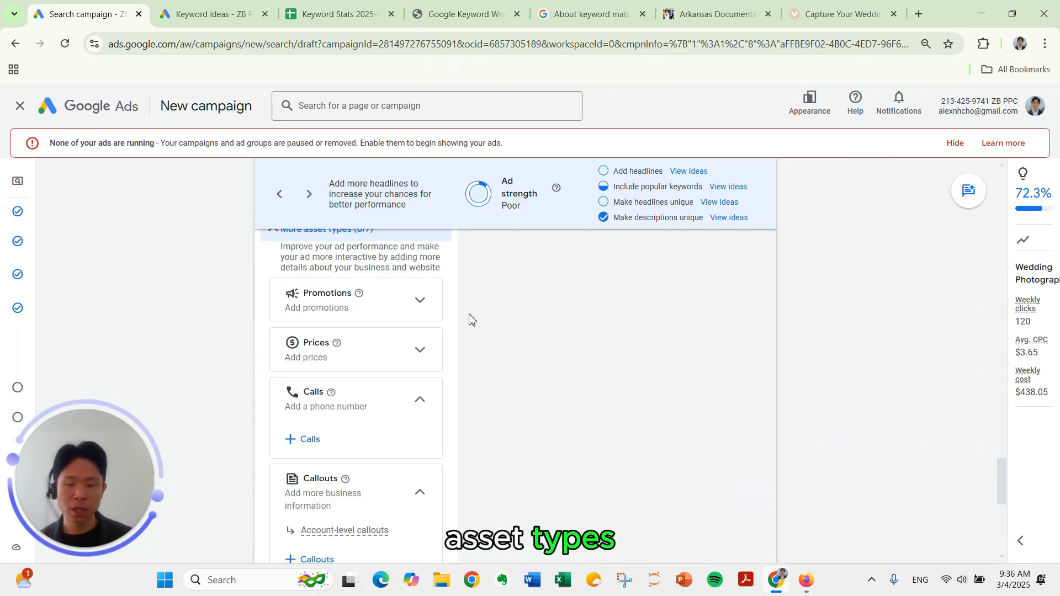
{"action": "scroll", "coordinate": [459, 334], "scroll_direction": "down", "scroll_amount": 1}
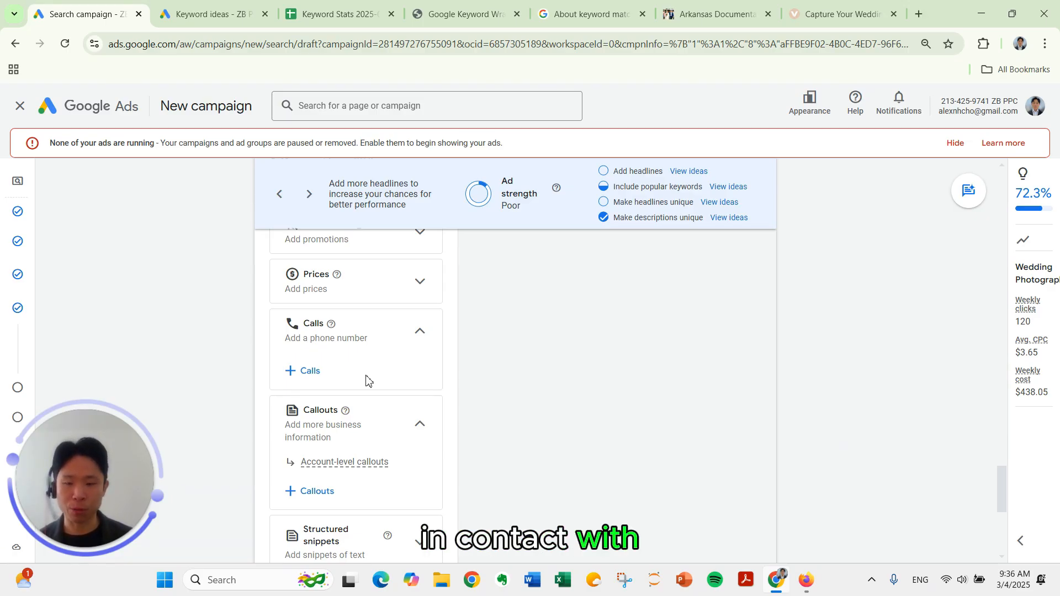
{"action": "scroll", "coordinate": [337, 438], "scroll_direction": "down", "scroll_amount": 1}
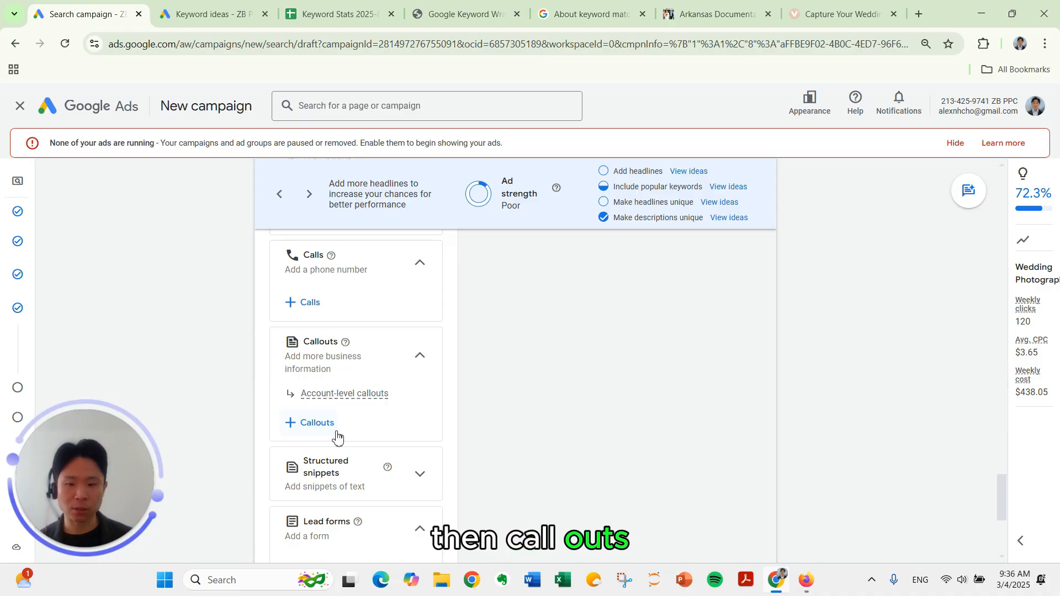
Draft a new campaign-level callout with the text "Custom Wedding Packages".
{"action": "left_click", "coordinate": [336, 432]}
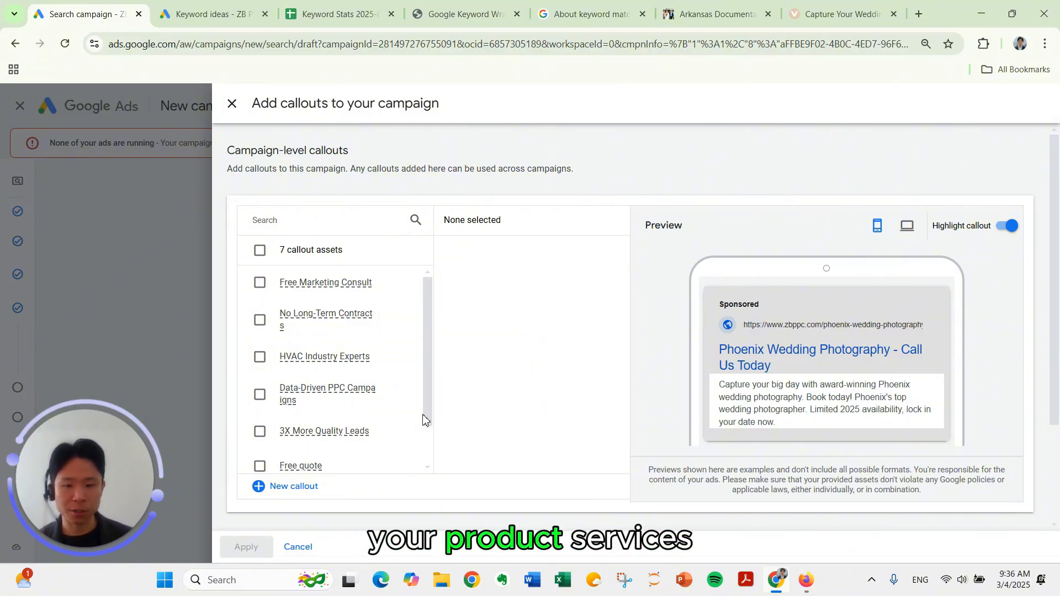
{"action": "scroll", "coordinate": [419, 424], "scroll_direction": "down", "scroll_amount": 2}
{"action": "left_click", "coordinate": [300, 488]}
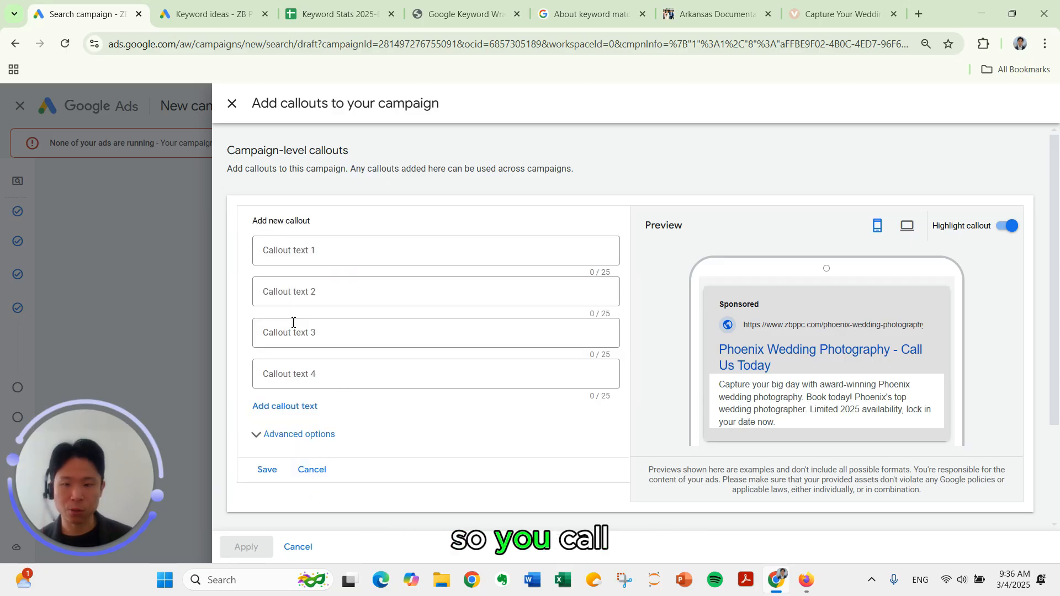
{"action": "left_click", "coordinate": [310, 250]}
{"action": "type", "text": "Custom Wed"}
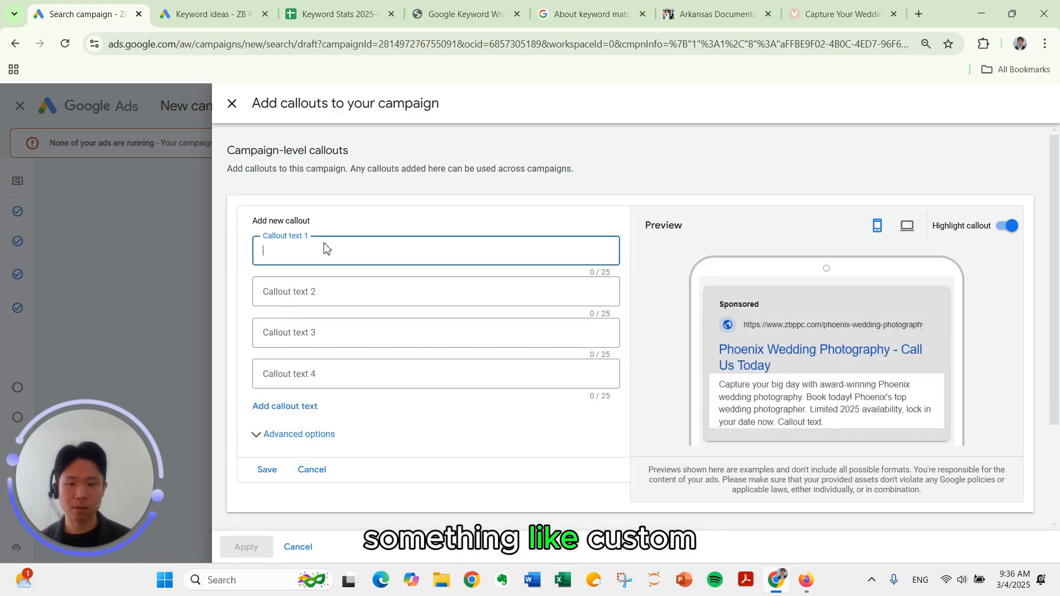
{"action": "type", "text": "ding Pac"}
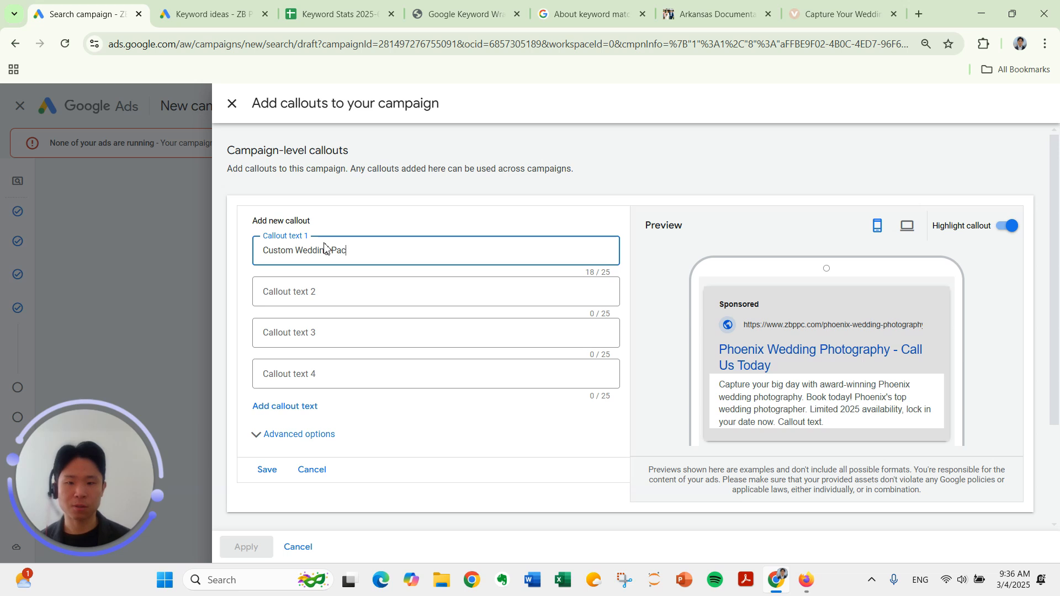
{"action": "type", "text": "kages"}
Enter "Award Winning Photos" and "Limited 2025 Dates" as the second and third callouts, then discard all the drafted callouts.
{"action": "key", "text": "Tab"}
{"action": "type", "text": "Award Winning "}
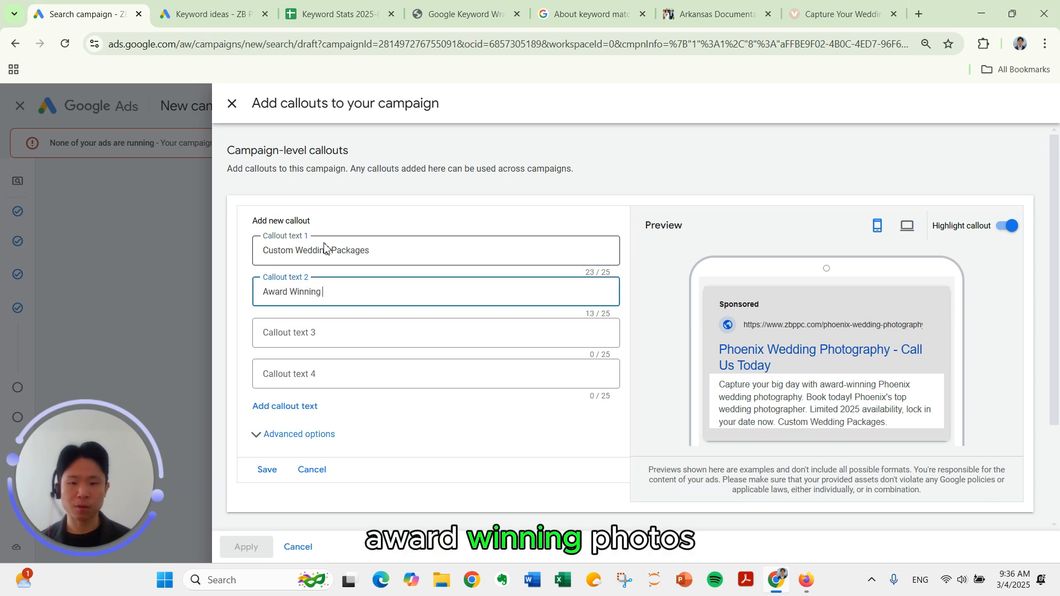
{"action": "type", "text": "Photos"}
{"action": "key", "text": "Tab"}
{"action": "type", "text": "Limit"}
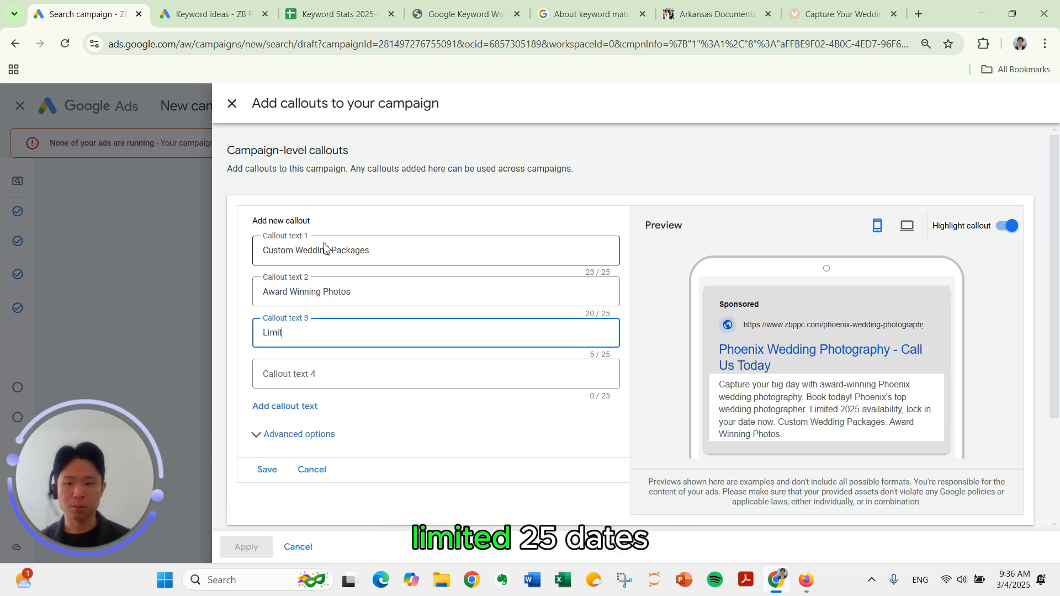
{"action": "type", "text": "ed 2025 Dat"}
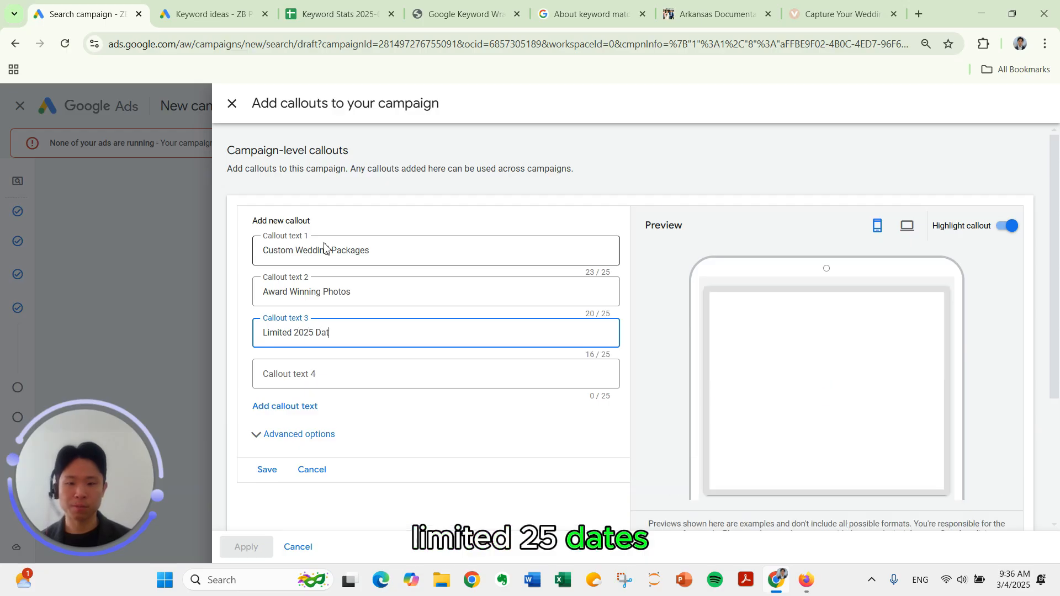
{"action": "type", "text": "es"}
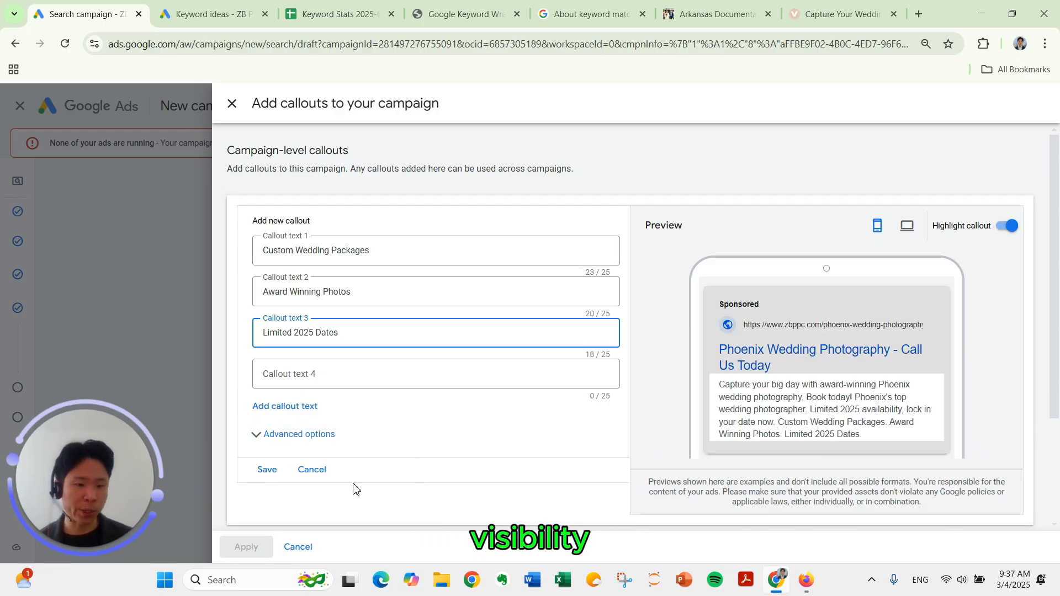
{"action": "left_click", "coordinate": [312, 470]}
{"action": "left_click", "coordinate": [303, 545]}
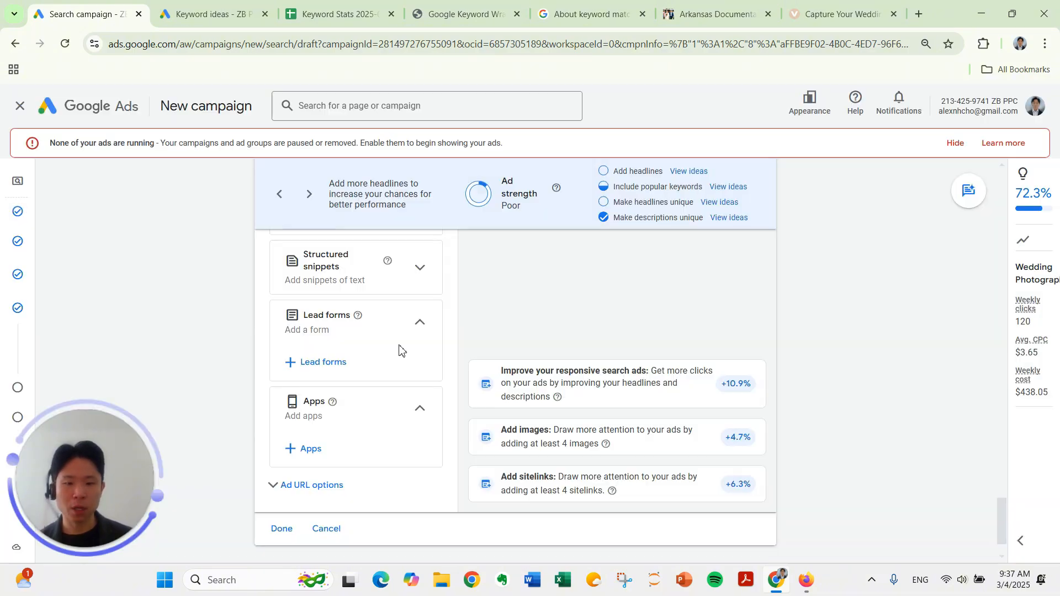
Finish editing the responsive search ad and continue to the campaign's budget settings.
{"action": "scroll", "coordinate": [399, 349], "scroll_direction": "down", "scroll_amount": 1}
{"action": "left_click", "coordinate": [280, 466]}
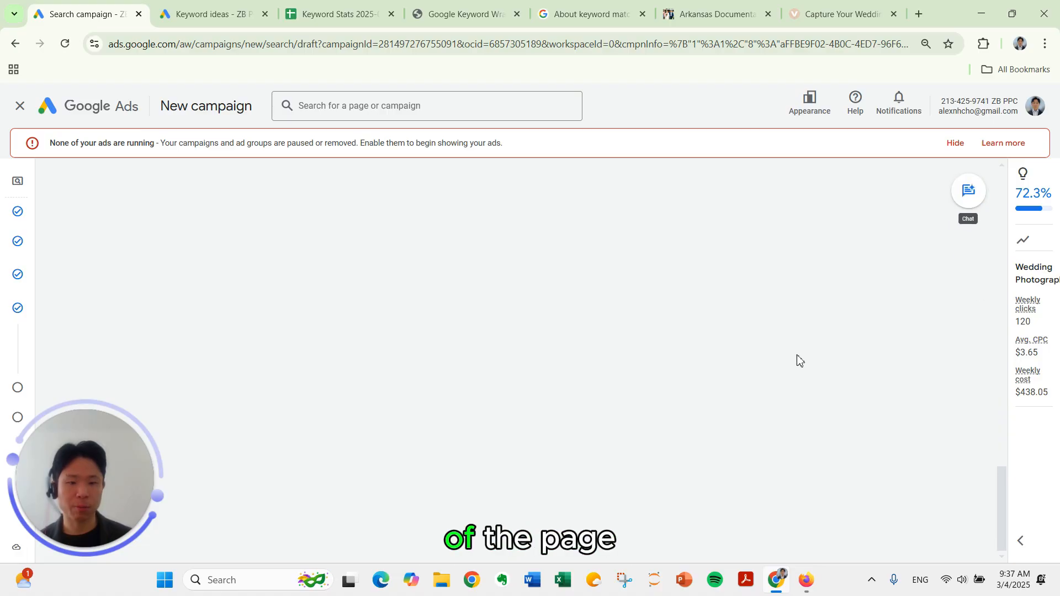
{"action": "left_click", "coordinate": [757, 516]}
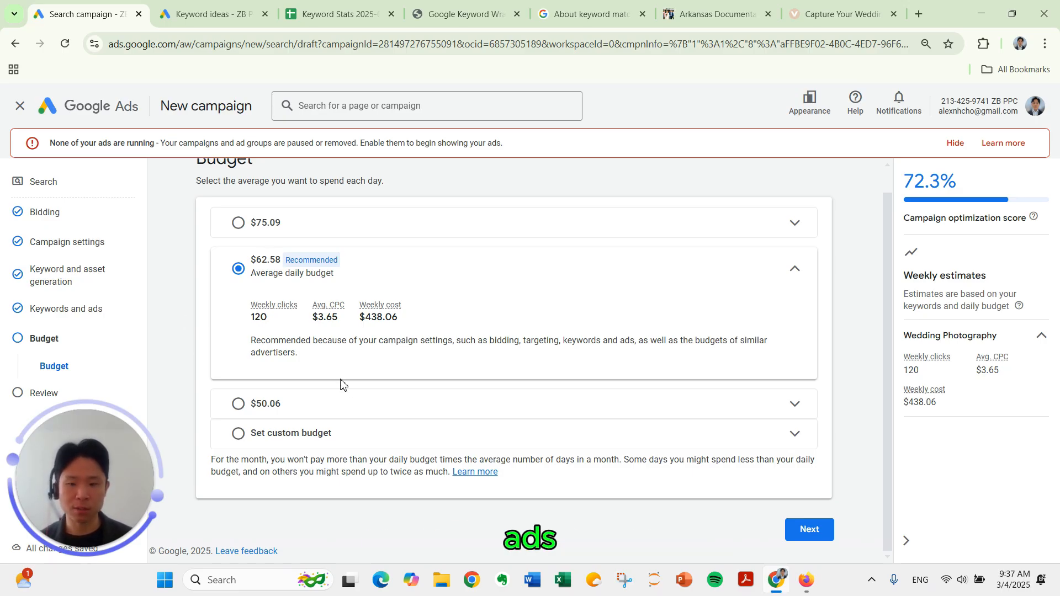
Set a custom average daily budget of $30 for the campaign and continue to the review page.
{"action": "left_click", "coordinate": [416, 433]}
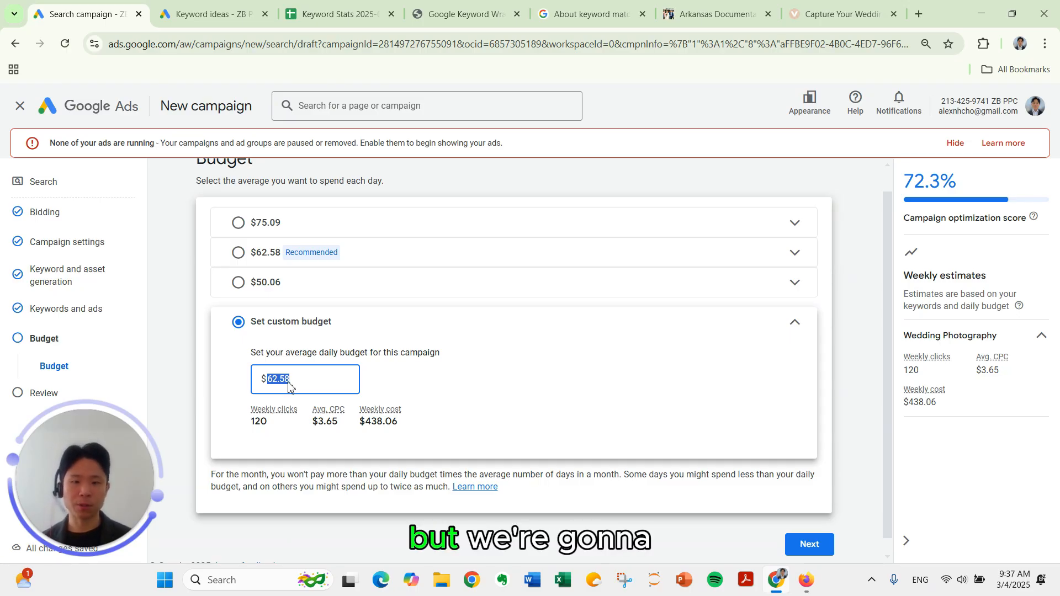
{"action": "type", "text": "30"}
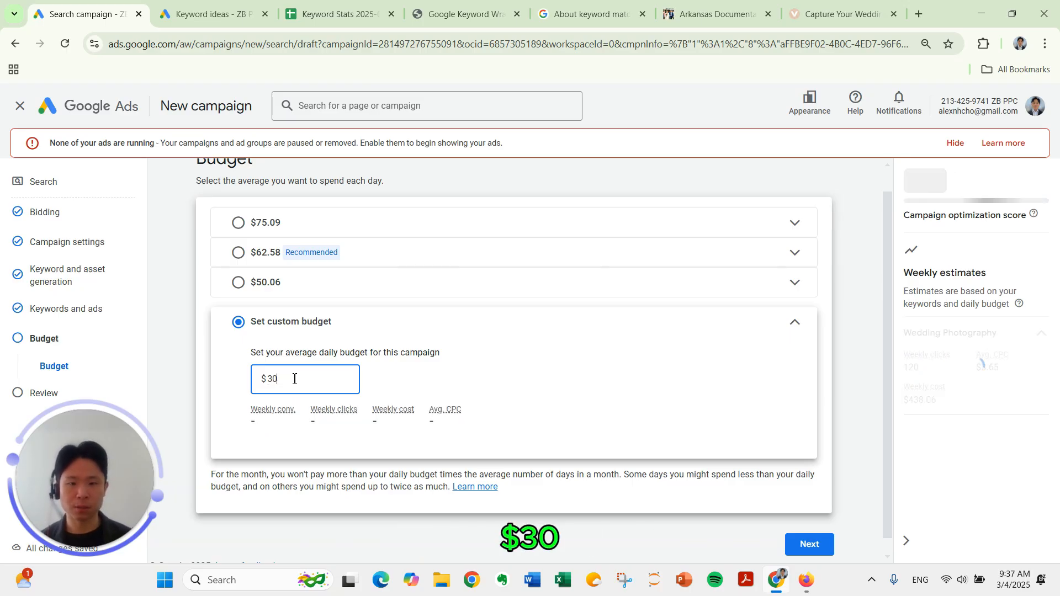
{"action": "left_click", "coordinate": [450, 364]}
{"action": "scroll", "coordinate": [453, 366], "scroll_direction": "down", "scroll_amount": 2}
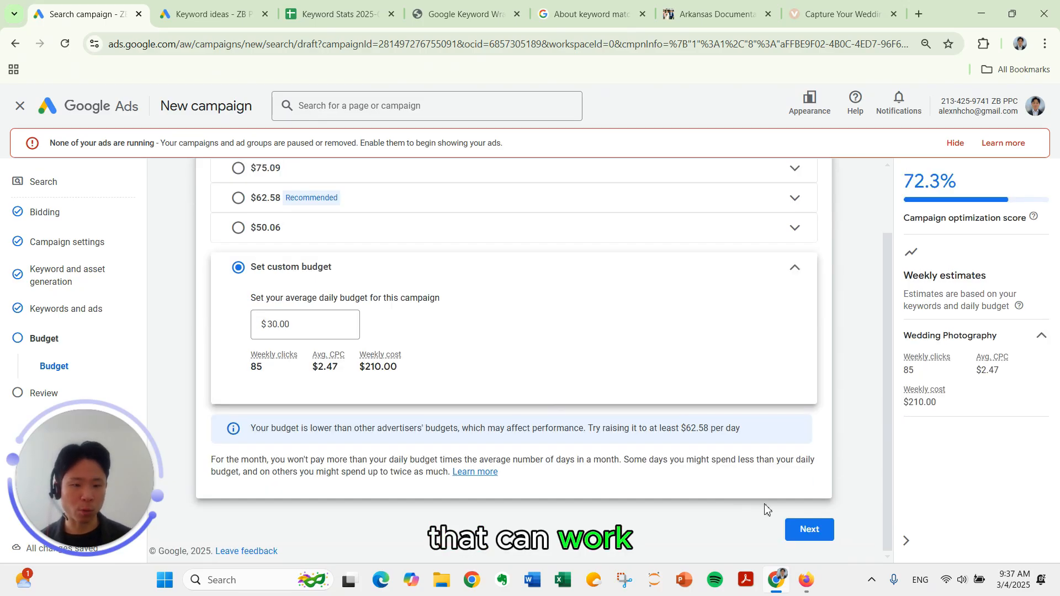
{"action": "left_click", "coordinate": [790, 530]}
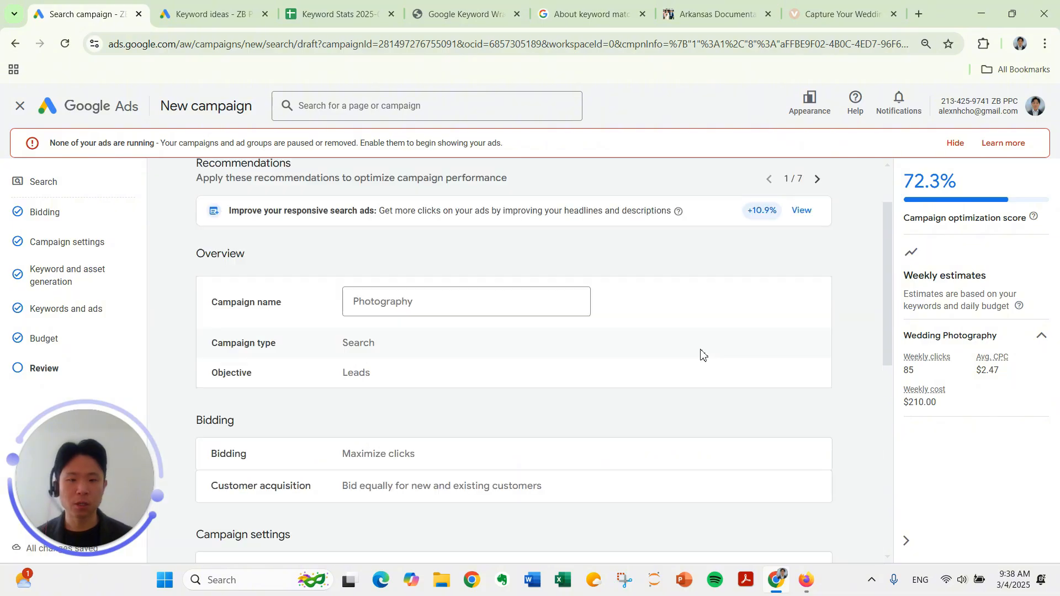
Review the campaign summary, checking the overview, bidding, campaign settings, and keywords and ads.
{"action": "scroll", "coordinate": [701, 354], "scroll_direction": "down", "scroll_amount": 3}
{"action": "scroll", "coordinate": [710, 386], "scroll_direction": "down", "scroll_amount": 2}
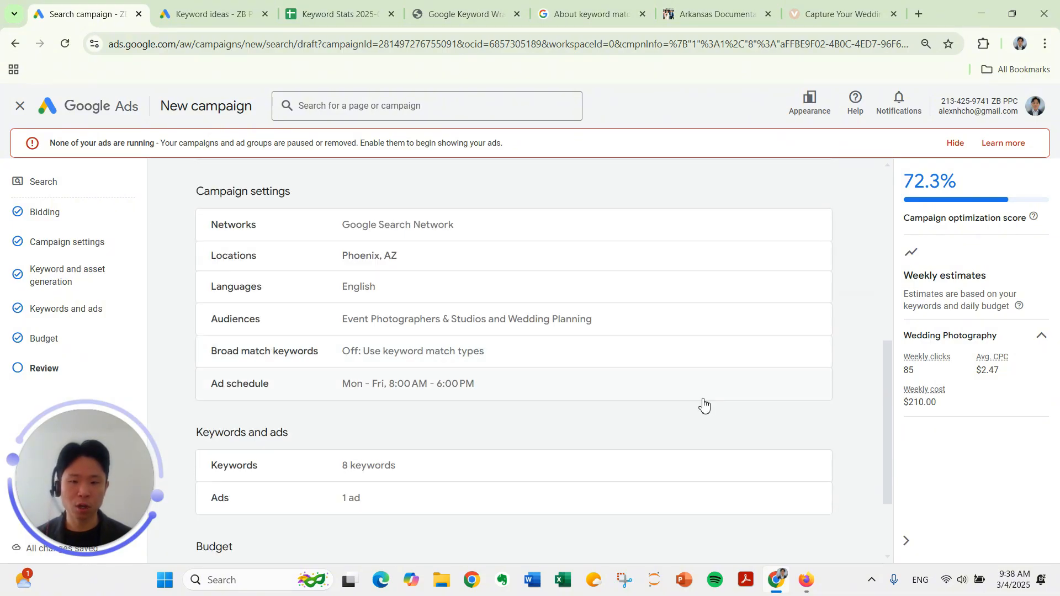
{"action": "scroll", "coordinate": [703, 408], "scroll_direction": "up", "scroll_amount": 5}
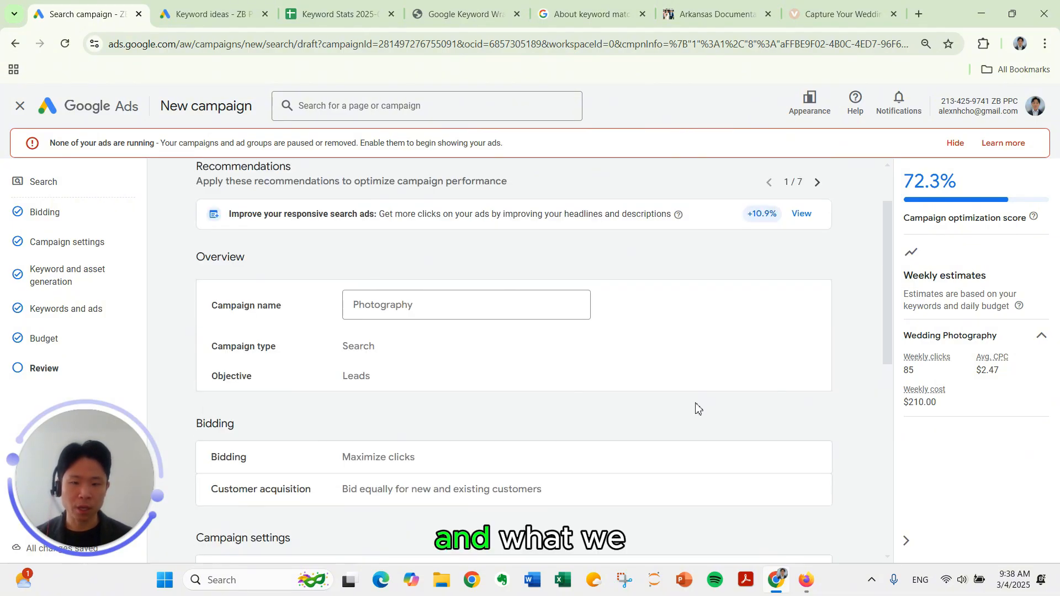
Publish the campaign and open the settings of the Photography campaign.
{"action": "scroll", "coordinate": [405, 265], "scroll_direction": "down", "scroll_amount": 6}
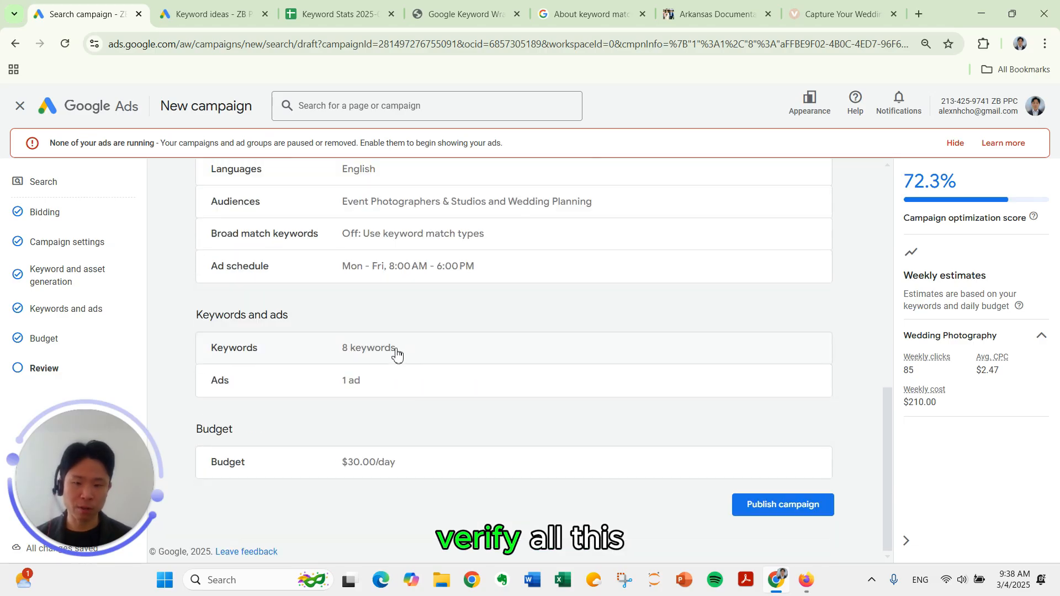
{"action": "left_click", "coordinate": [793, 504]}
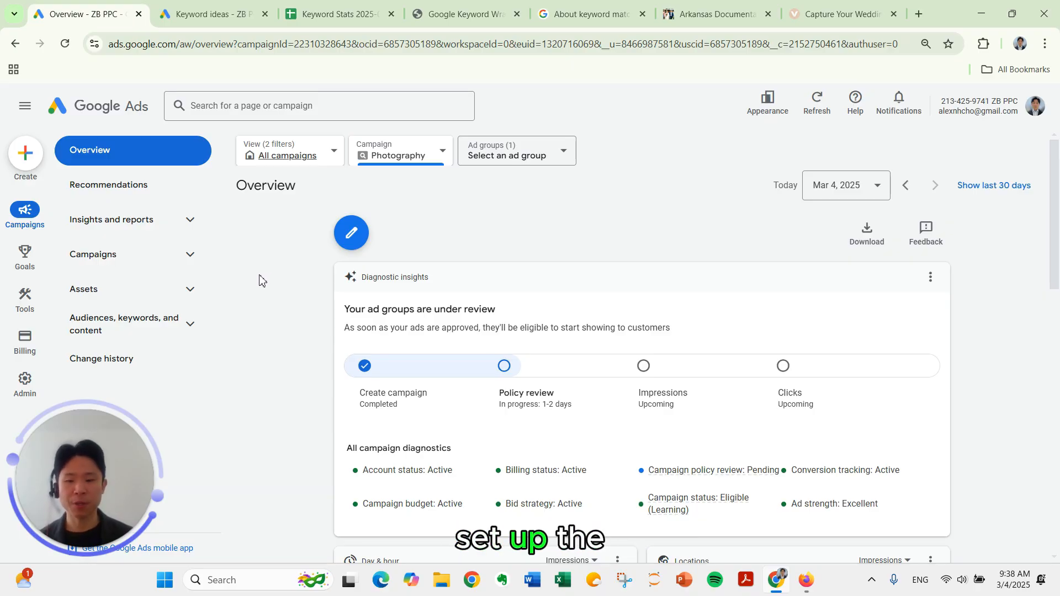
{"action": "left_click", "coordinate": [135, 257]}
{"action": "left_click", "coordinate": [165, 289]}
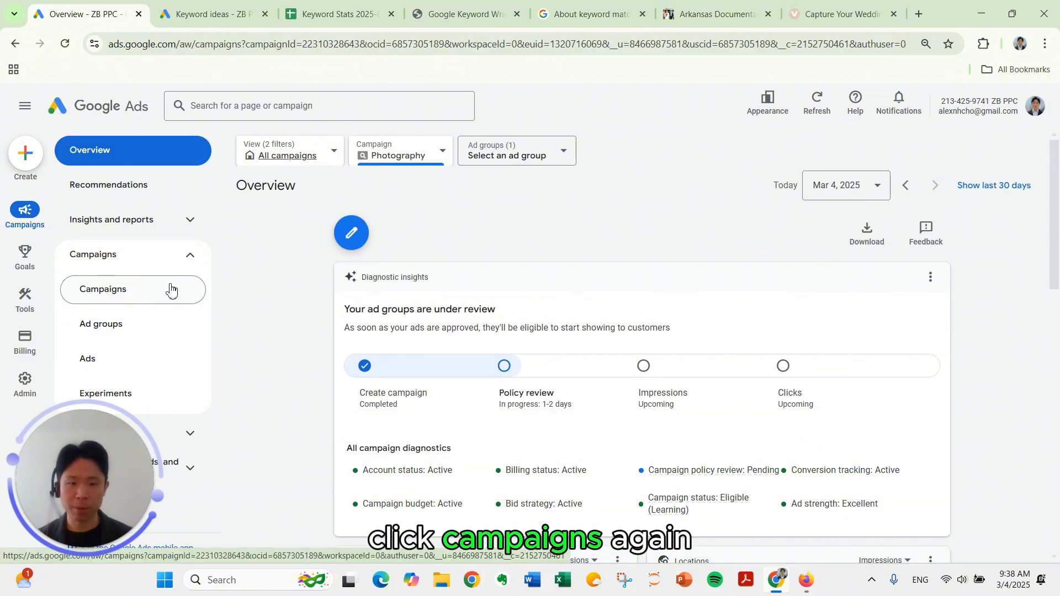
{"action": "left_click", "coordinate": [464, 420]}
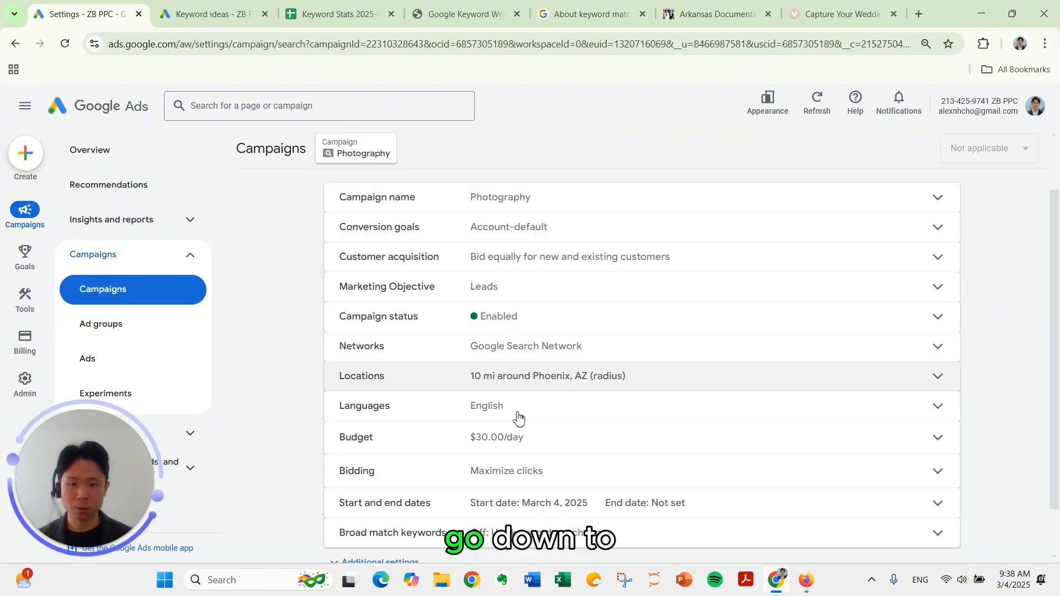
Change the Photography campaign's bid strategy to Manual CPC, selecting the strategy directly, and save the bidding settings.
{"action": "left_click", "coordinate": [515, 471]}
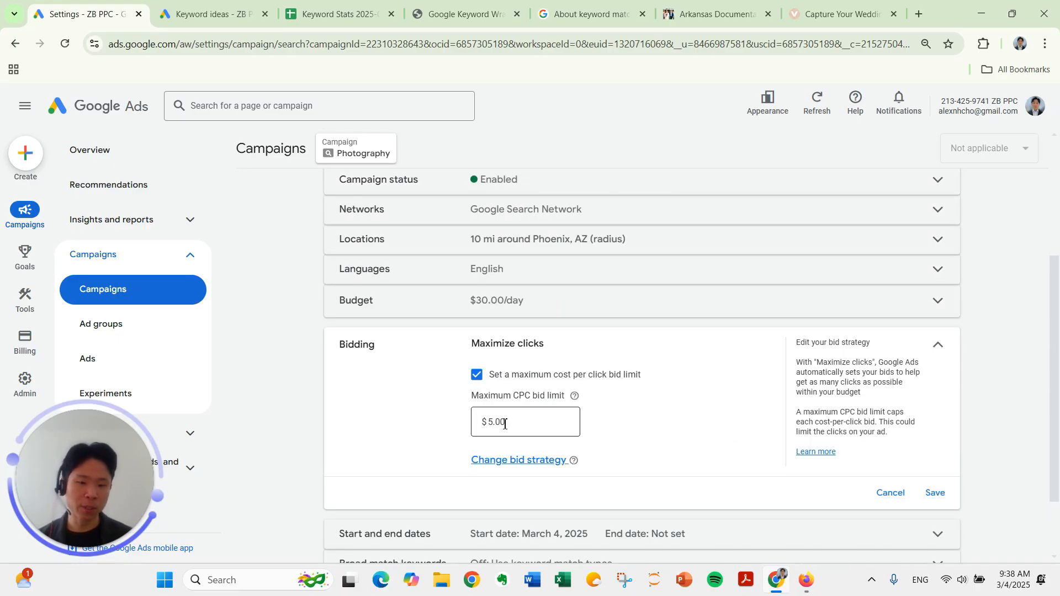
{"action": "left_click", "coordinate": [516, 461]}
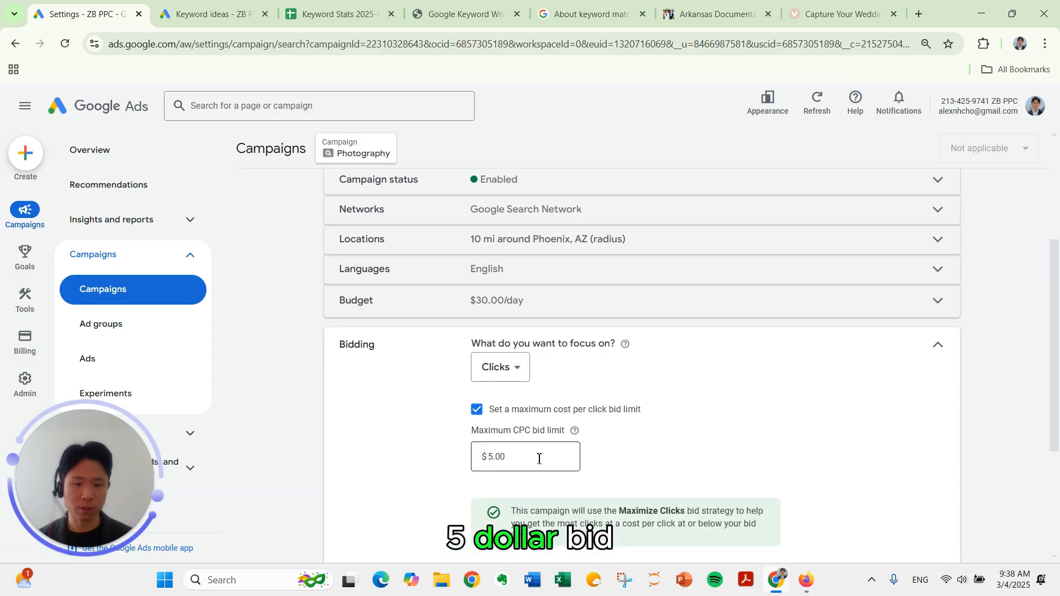
{"action": "scroll", "coordinate": [657, 456], "scroll_direction": "down", "scroll_amount": 3}
{"action": "left_click", "coordinate": [519, 224]}
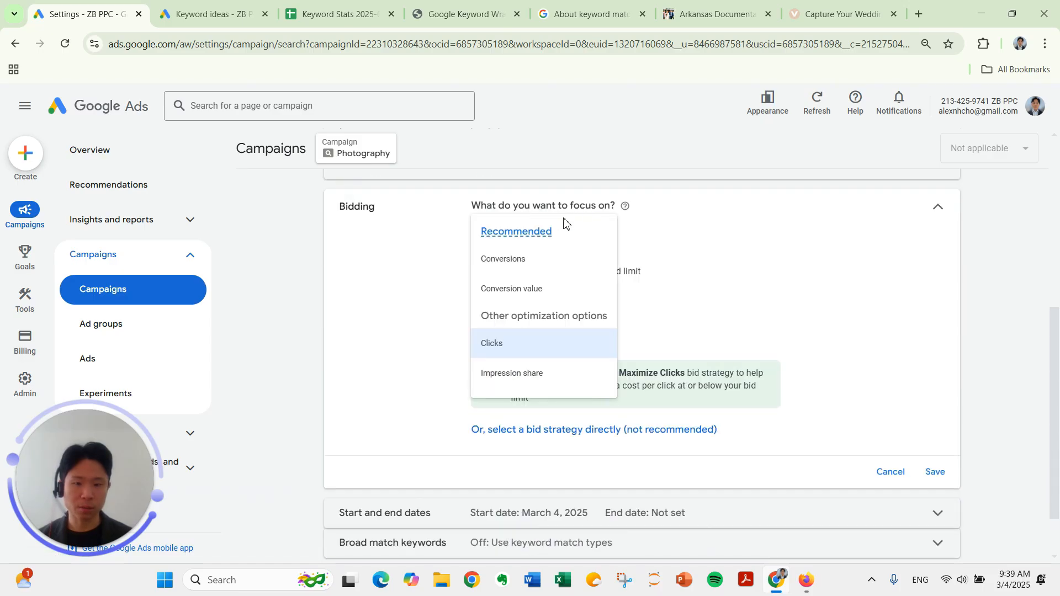
{"action": "left_click", "coordinate": [694, 261]}
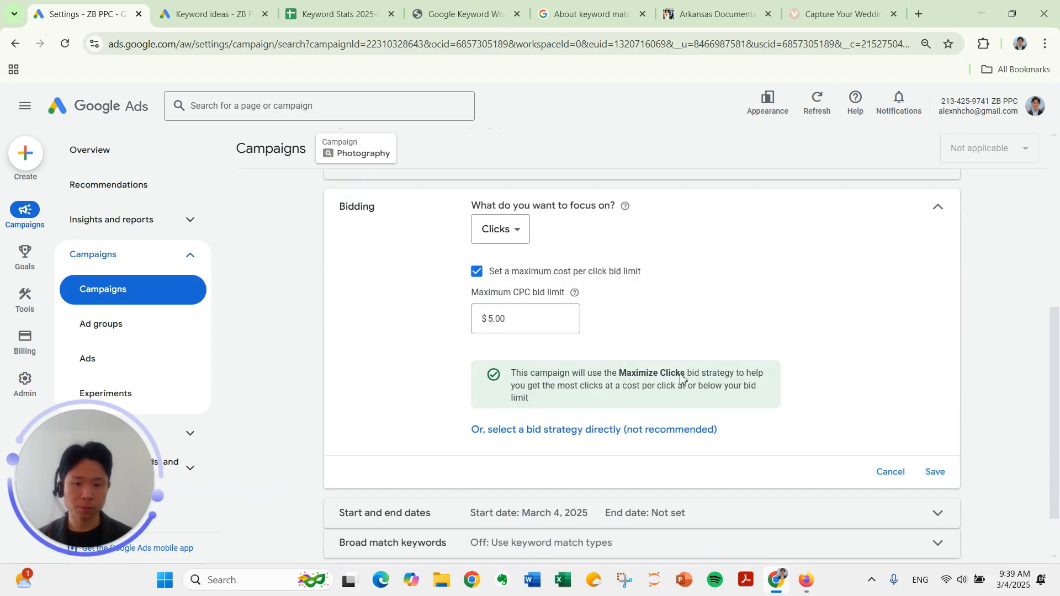
{"action": "left_click", "coordinate": [661, 436]}
{"action": "left_click", "coordinate": [552, 237]}
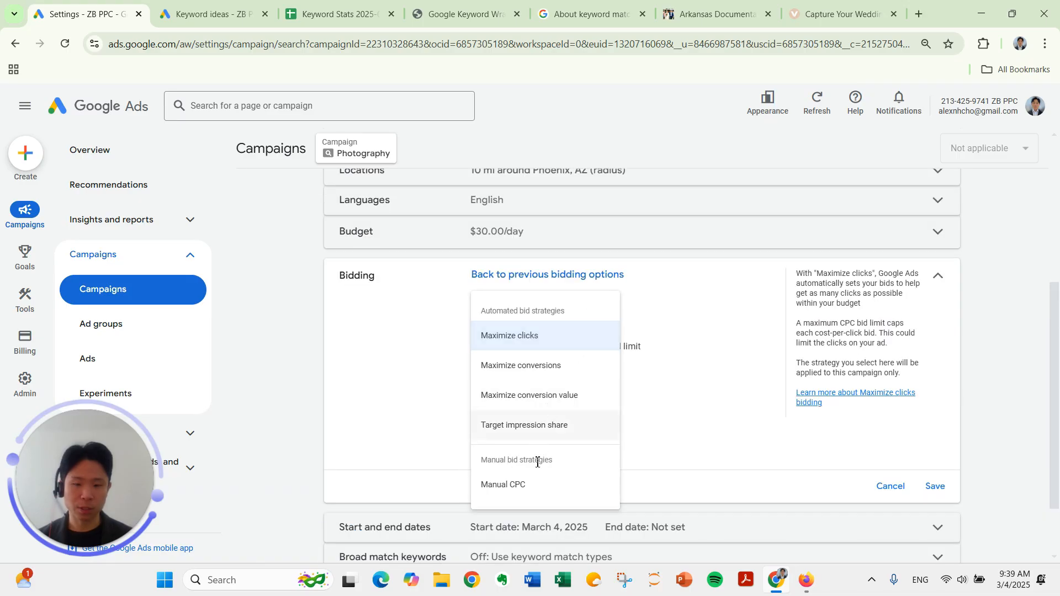
{"action": "left_click", "coordinate": [534, 483]}
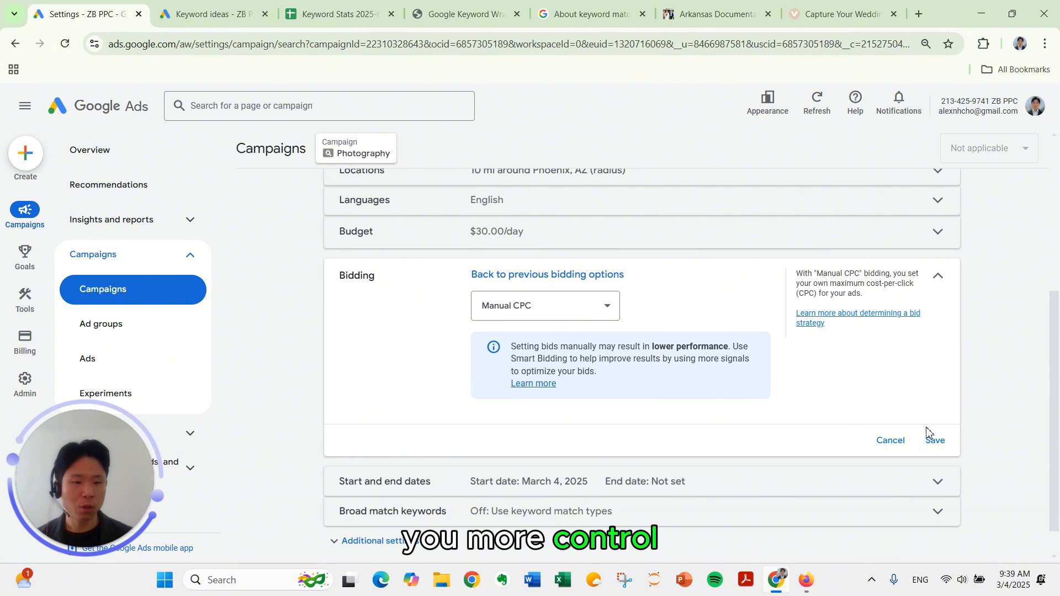
{"action": "left_click", "coordinate": [941, 440]}
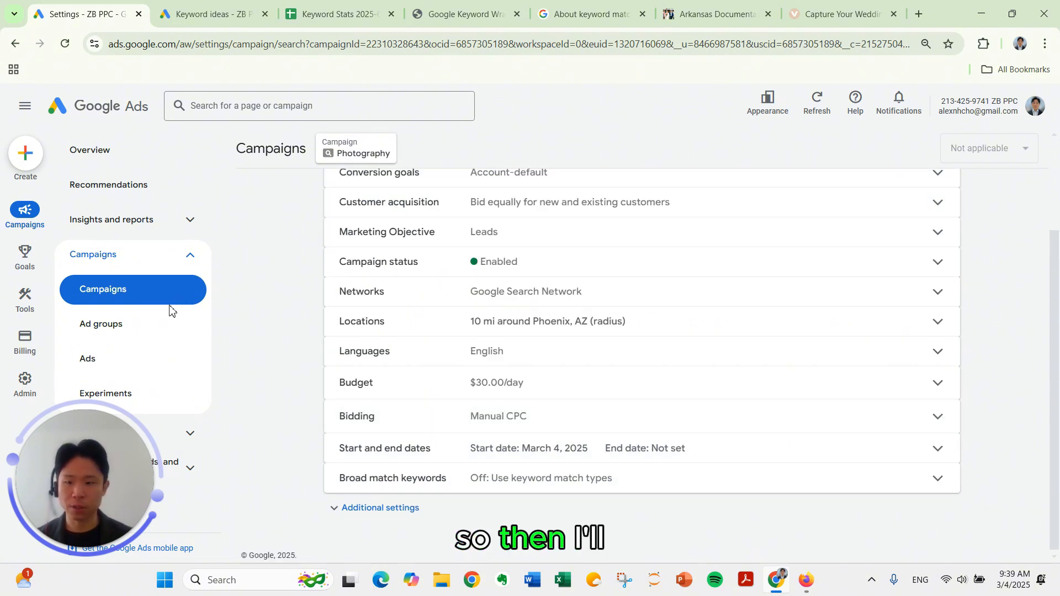
Look over the campaign's ad groups and its search keywords, checking their match types, status and maximum CPC bids.
{"action": "left_click", "coordinate": [161, 322]}
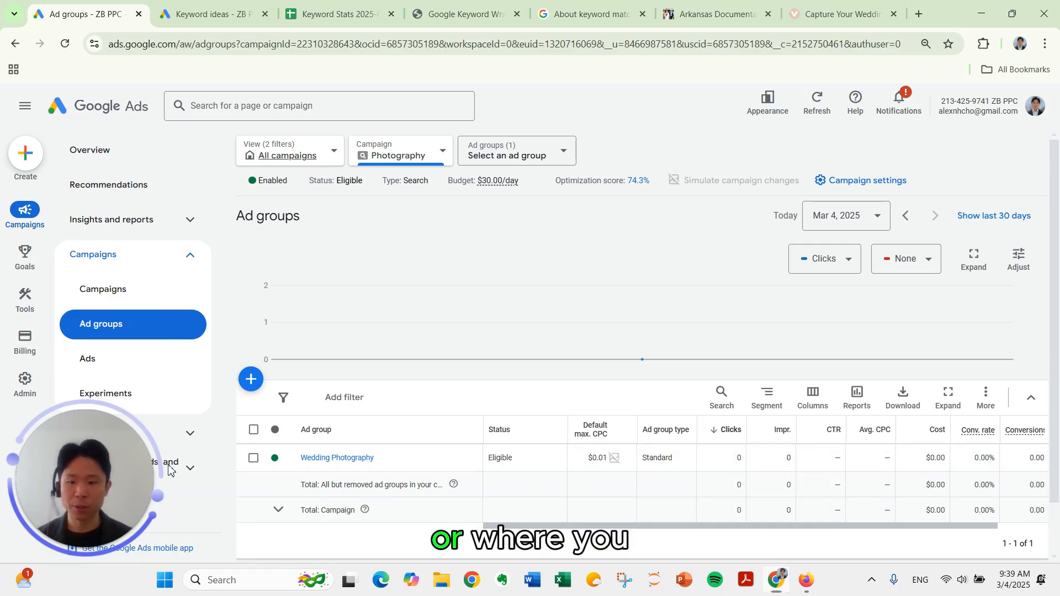
{"action": "left_click", "coordinate": [145, 467]}
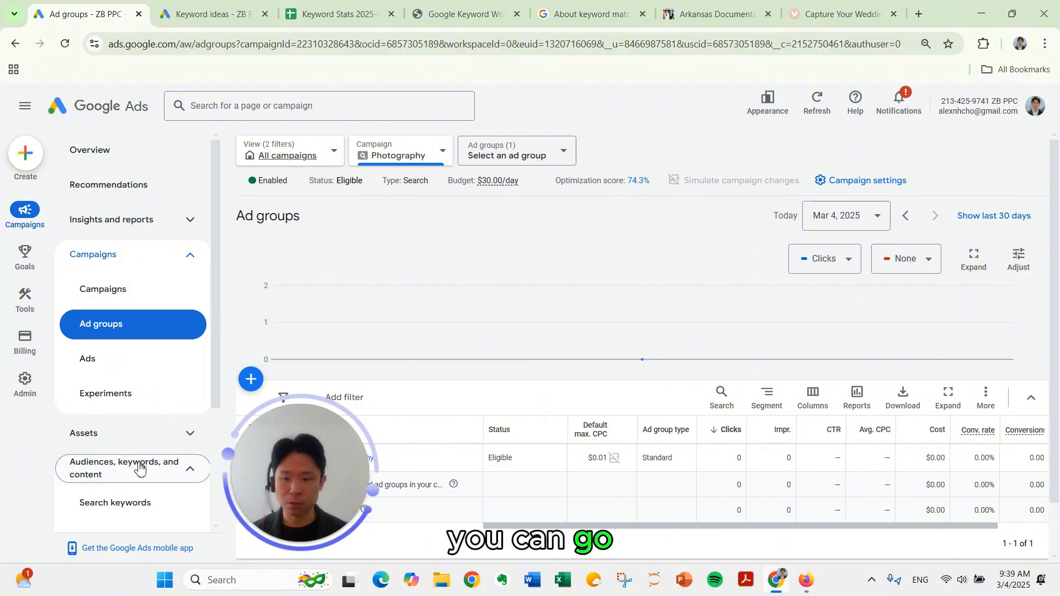
{"action": "left_click", "coordinate": [141, 502]}
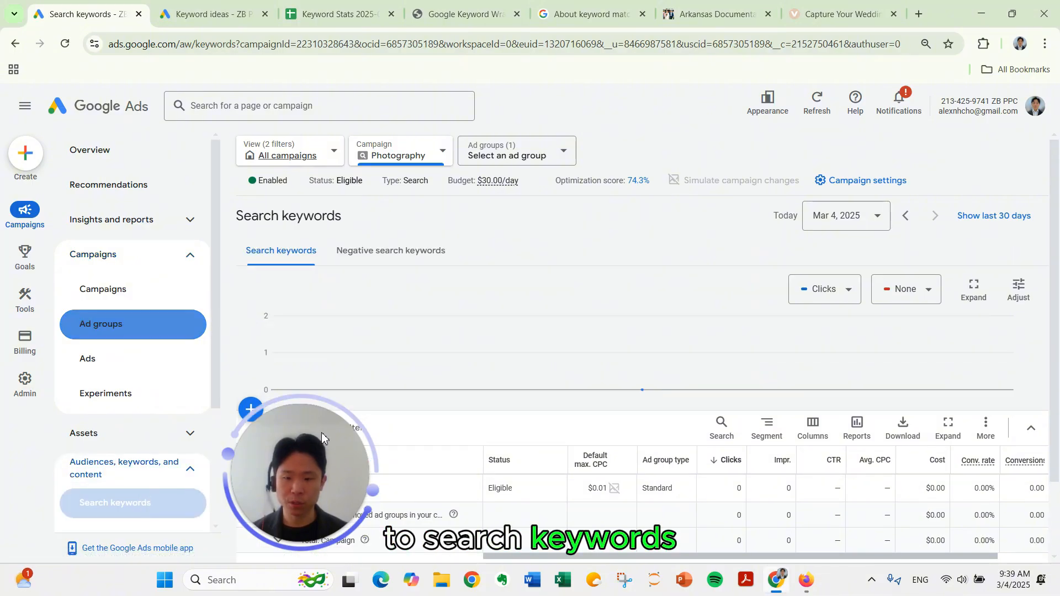
{"action": "scroll", "coordinate": [646, 435], "scroll_direction": "down", "scroll_amount": 3}
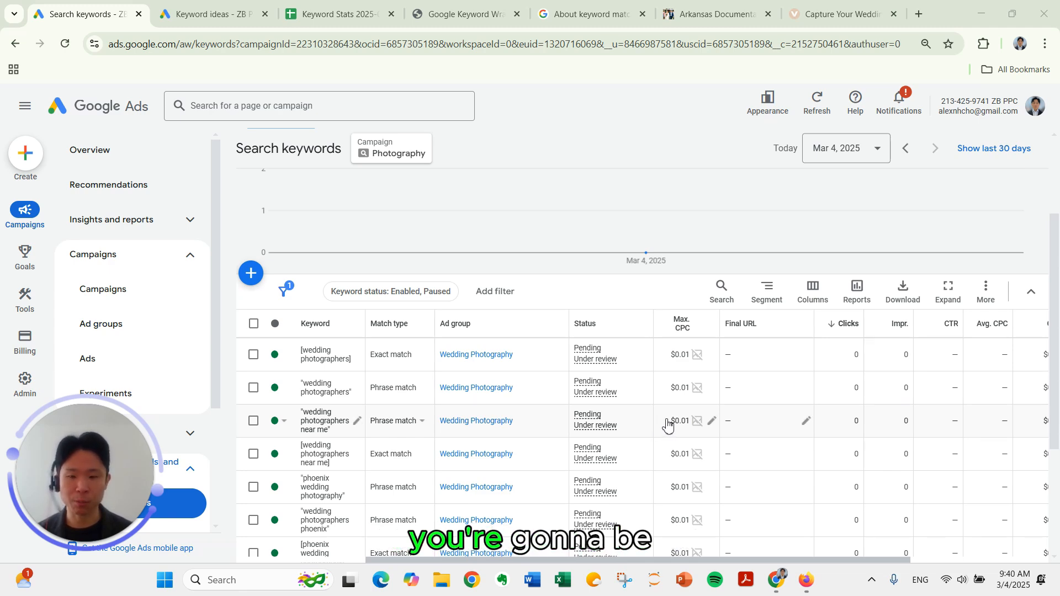
{"action": "scroll", "coordinate": [341, 403], "scroll_direction": "down", "scroll_amount": 3}
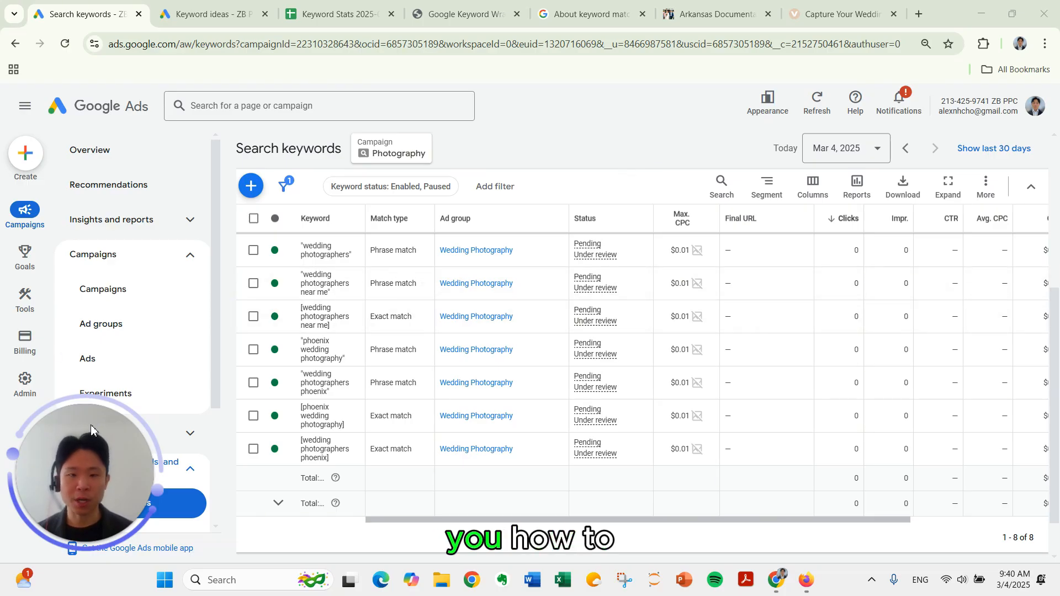
{"action": "scroll", "coordinate": [408, 406], "scroll_direction": "up", "scroll_amount": 5}
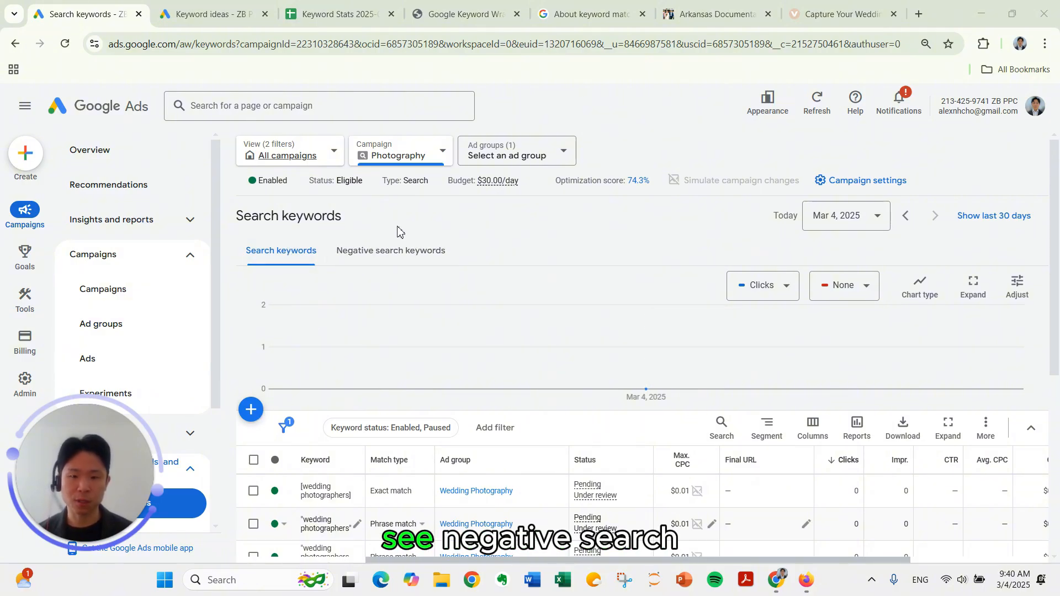
Start adding negative search keywords at the campaign level for the Photography campaign.
{"action": "left_click", "coordinate": [406, 248]}
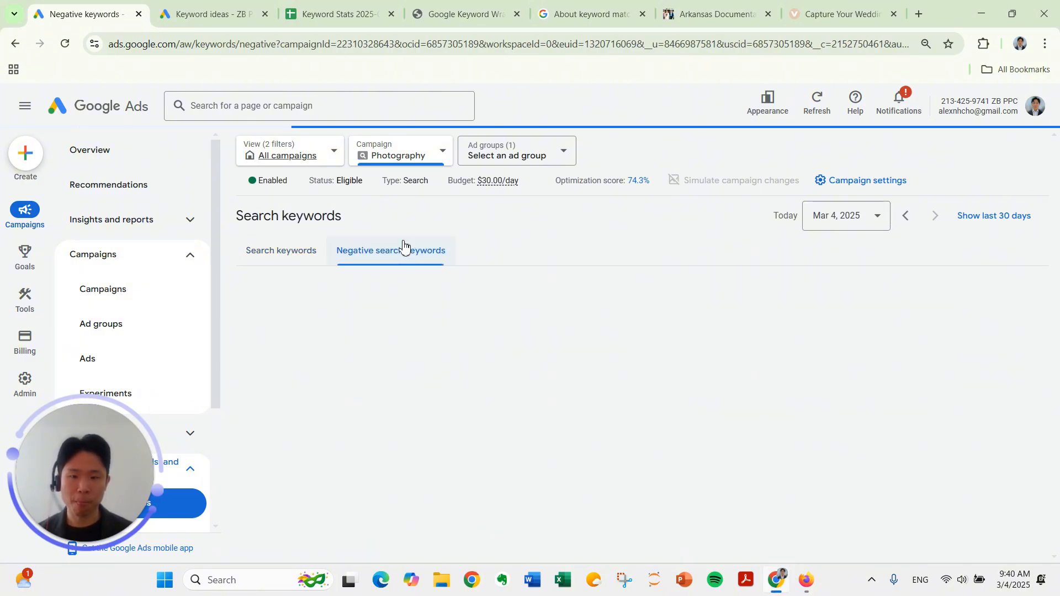
{"action": "left_click", "coordinate": [251, 279]}
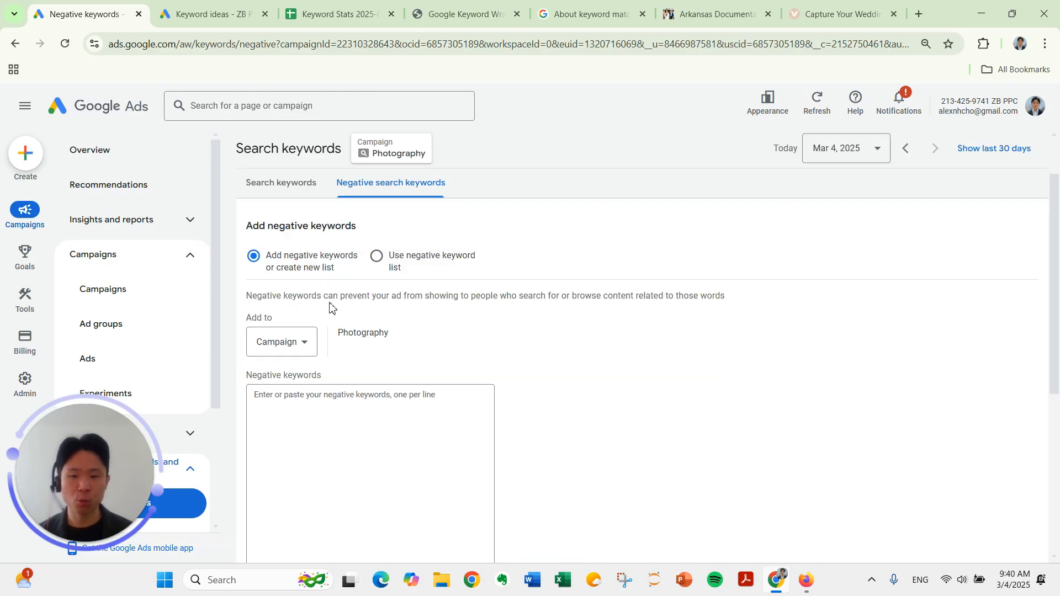
{"action": "scroll", "coordinate": [351, 292], "scroll_direction": "down", "scroll_amount": 1}
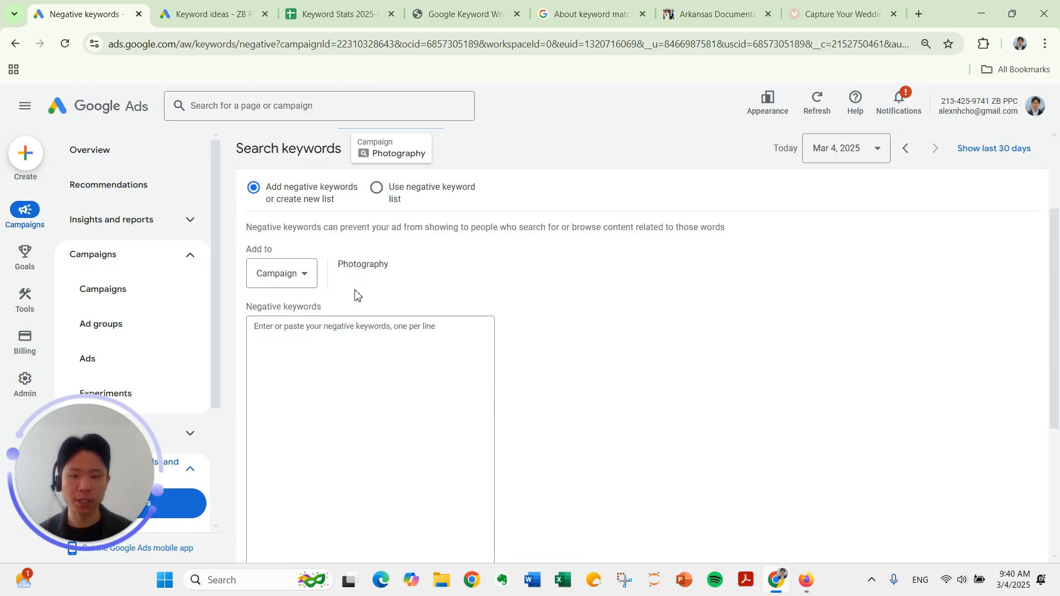
{"action": "left_click", "coordinate": [294, 289]}
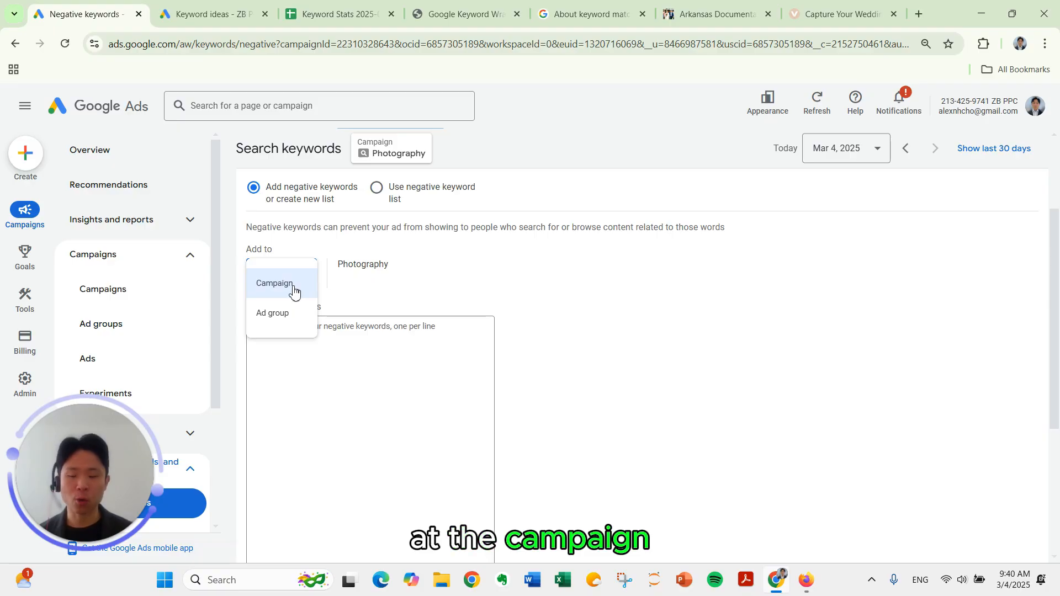
{"action": "left_click", "coordinate": [294, 289]}
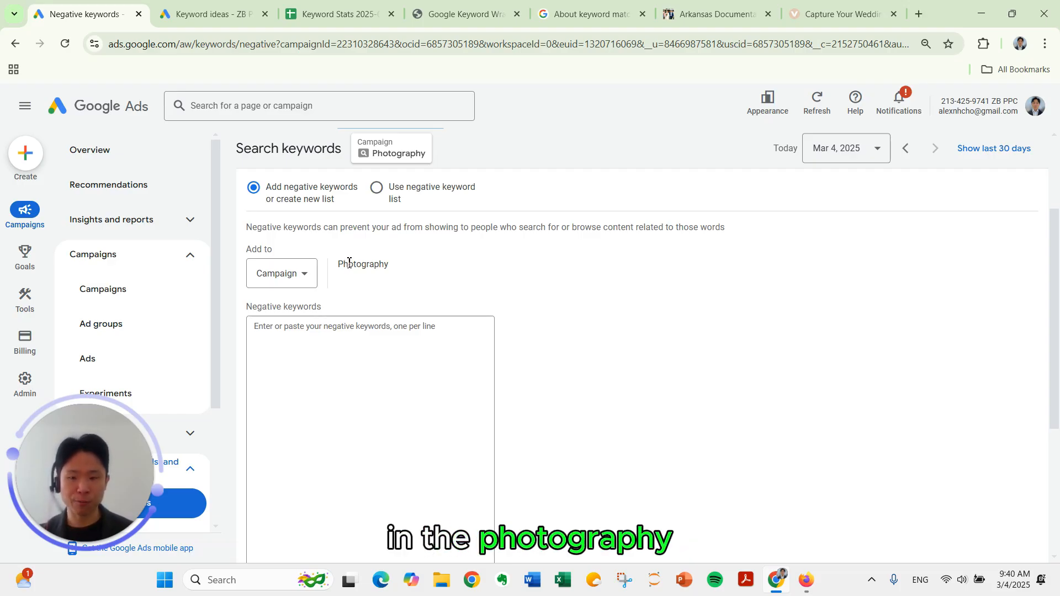
Try assigning the negative keywords to the Wedding Photography ad group, and switch the level back to campaign.
{"action": "left_click", "coordinate": [293, 274]}
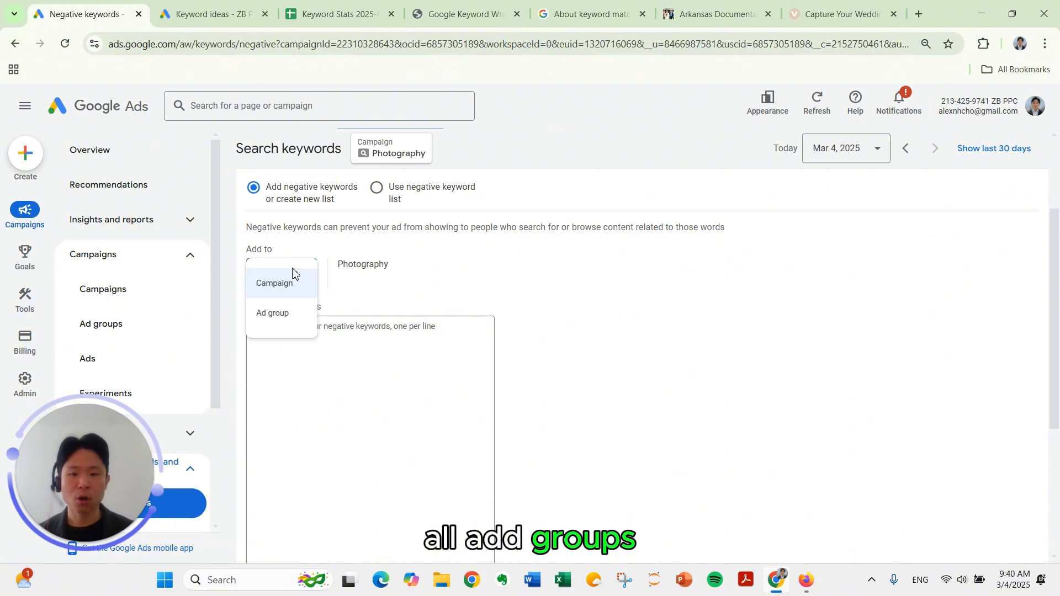
{"action": "left_click", "coordinate": [301, 314]}
{"action": "left_click", "coordinate": [366, 264]}
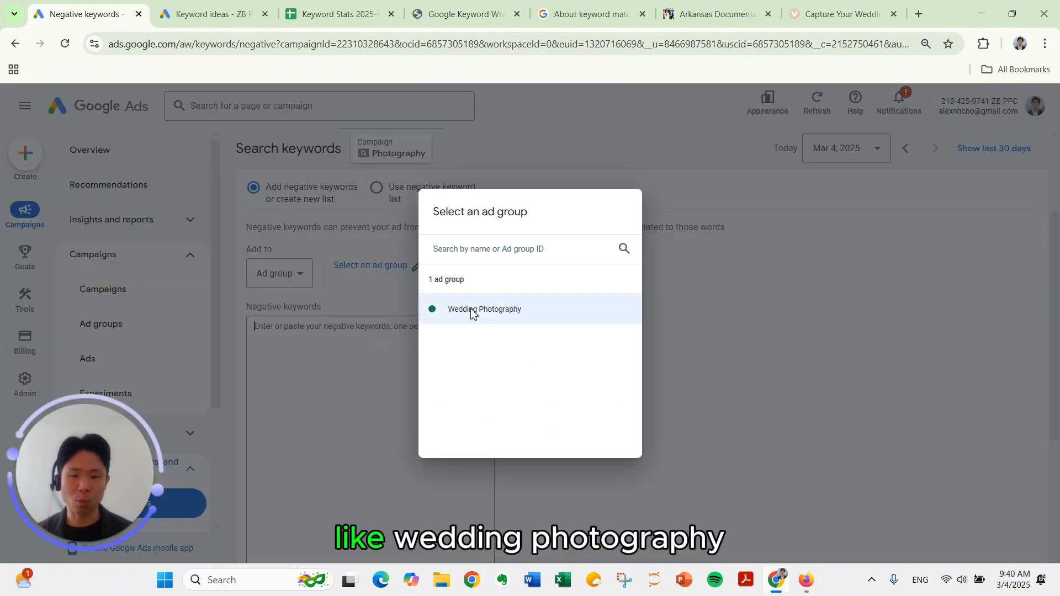
{"action": "left_click", "coordinate": [457, 310]}
{"action": "left_click", "coordinate": [301, 278]}
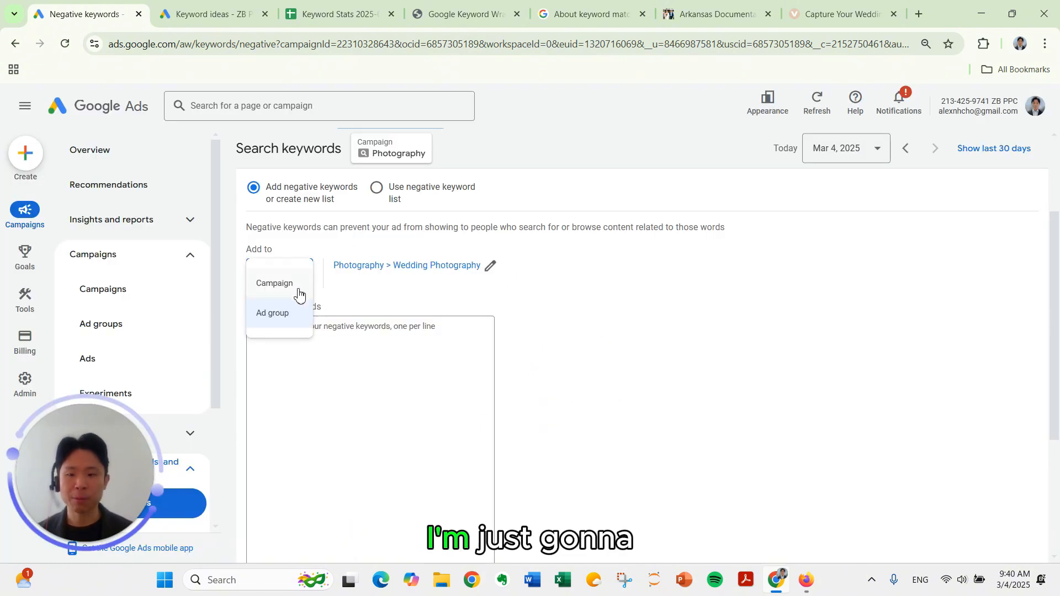
{"action": "left_click", "coordinate": [298, 287]}
Enter the exact-match negative keywords [free wedding photos] and [diy wedding photography] for the Photography campaign, one per line.
{"action": "left_click", "coordinate": [323, 367]}
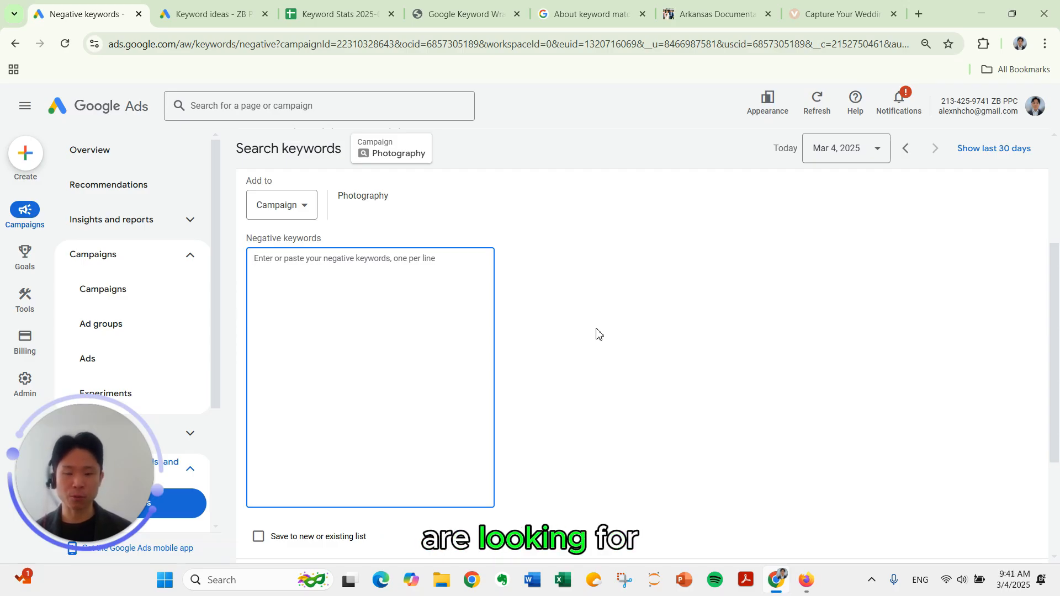
{"action": "type", "text": "l"}
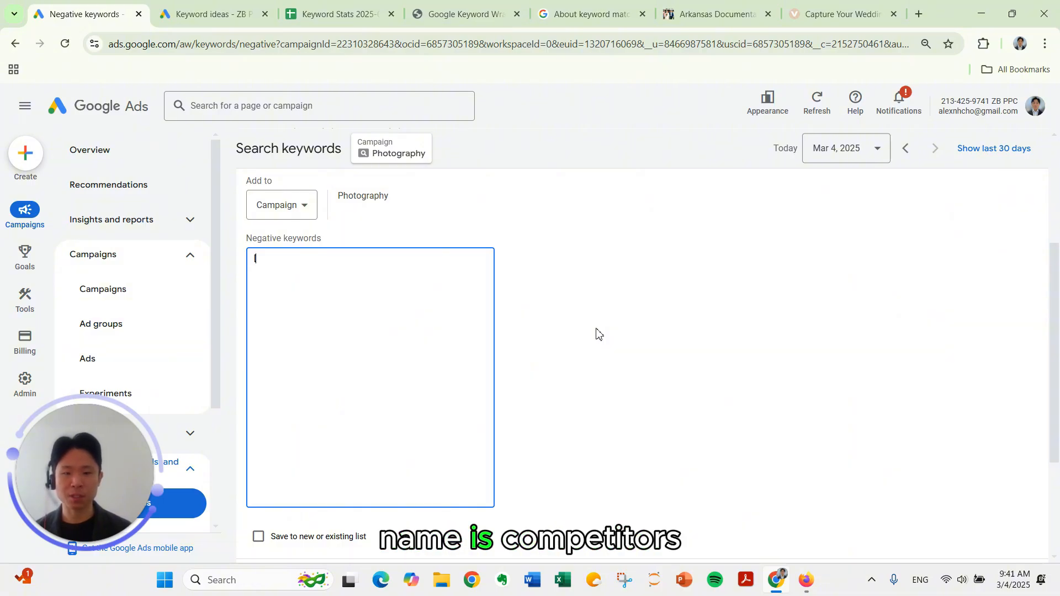
{"action": "key", "text": "BackSpace"}
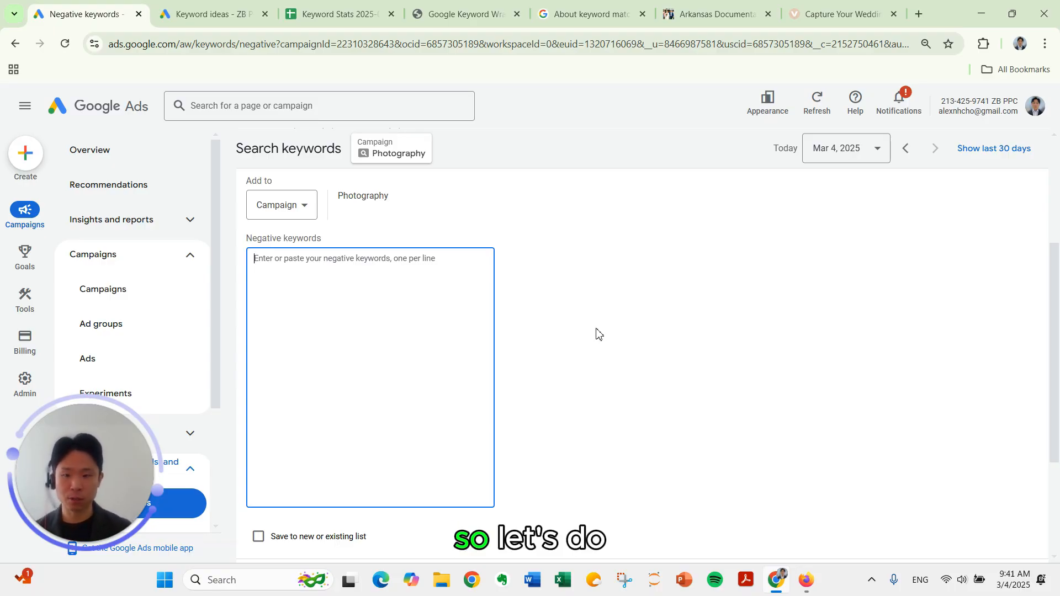
{"action": "type", "text": "[free wedding phot"}
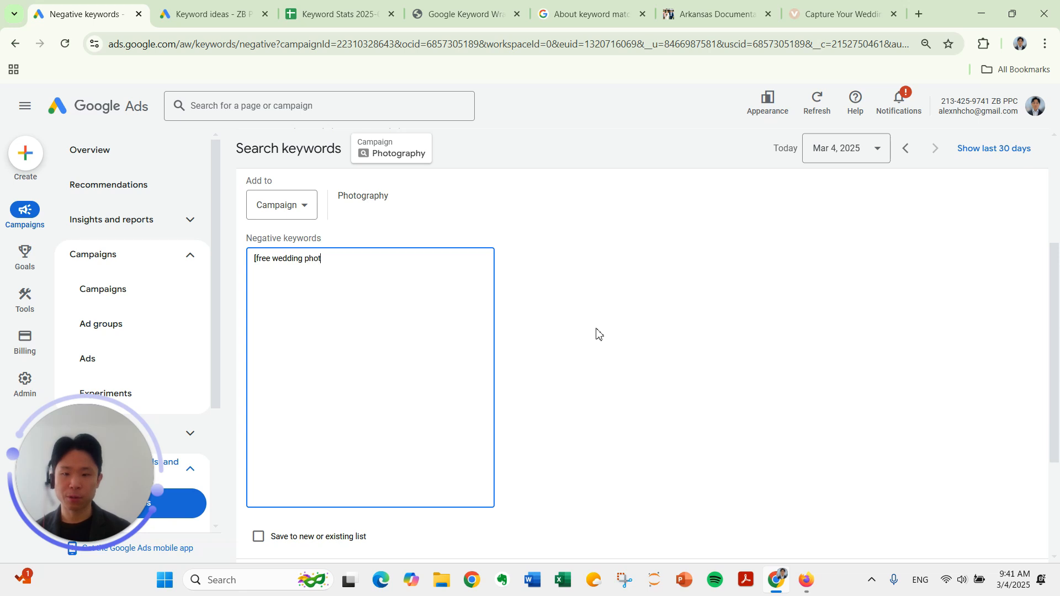
{"action": "type", "text": "os]"}
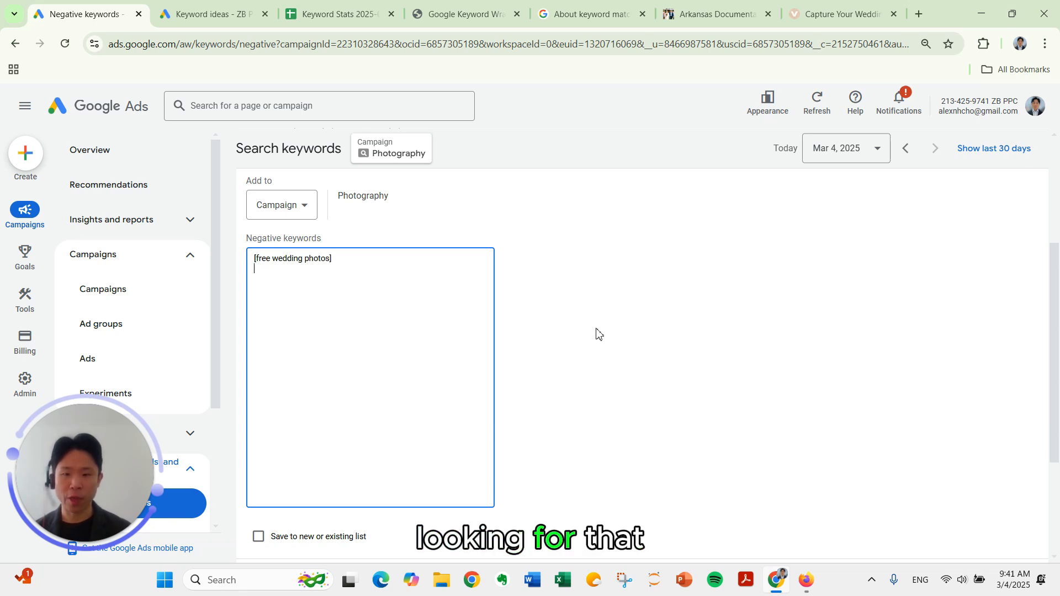
{"action": "key", "text": "Return"}
{"action": "type", "text": "[diy "}
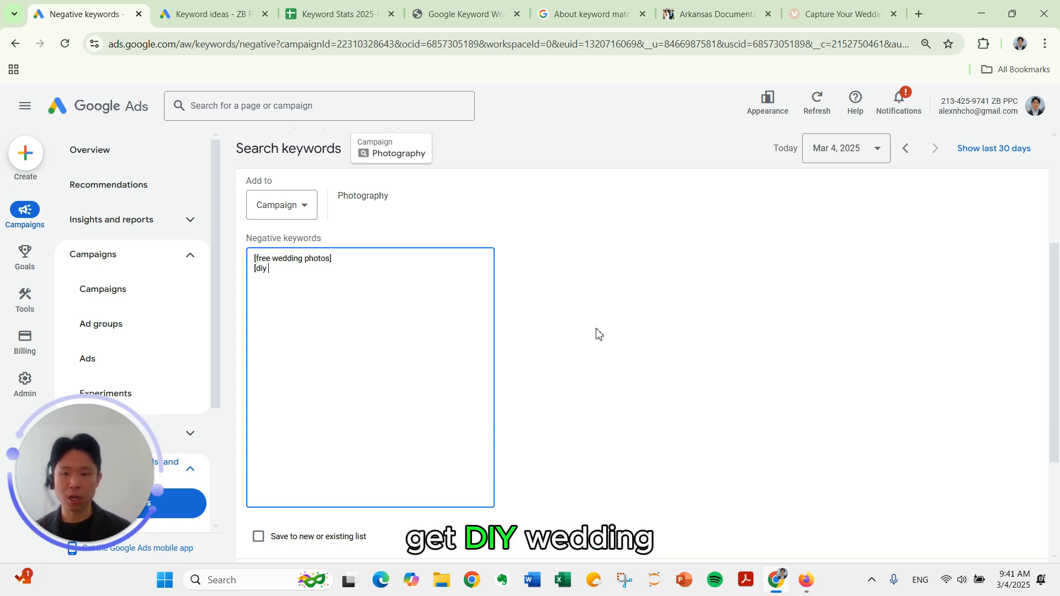
{"action": "type", "text": "wedding photography"}
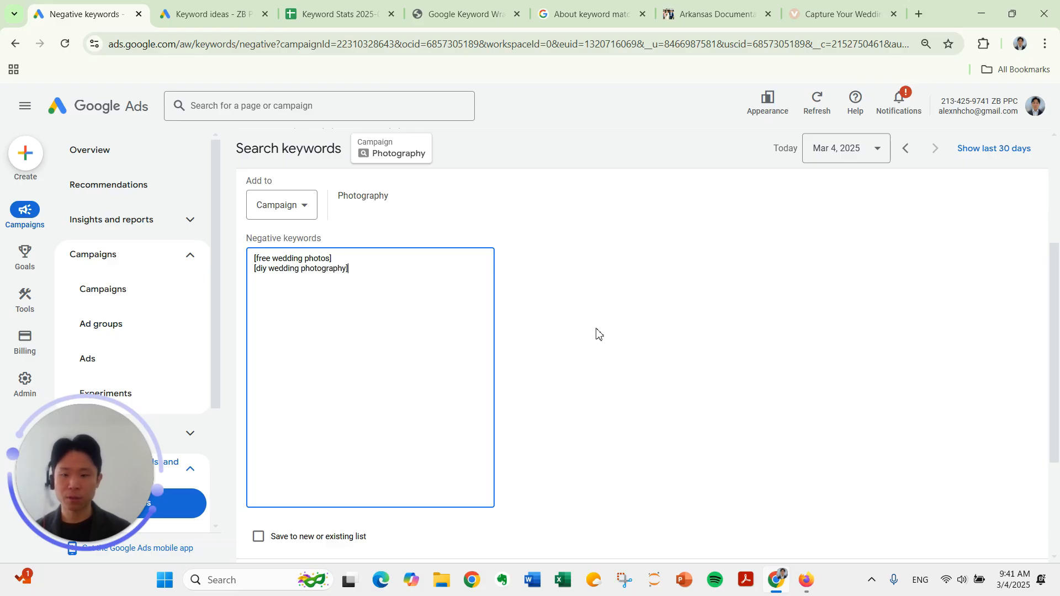
{"action": "type", "text": "]"}
{"action": "key", "text": "Return"}
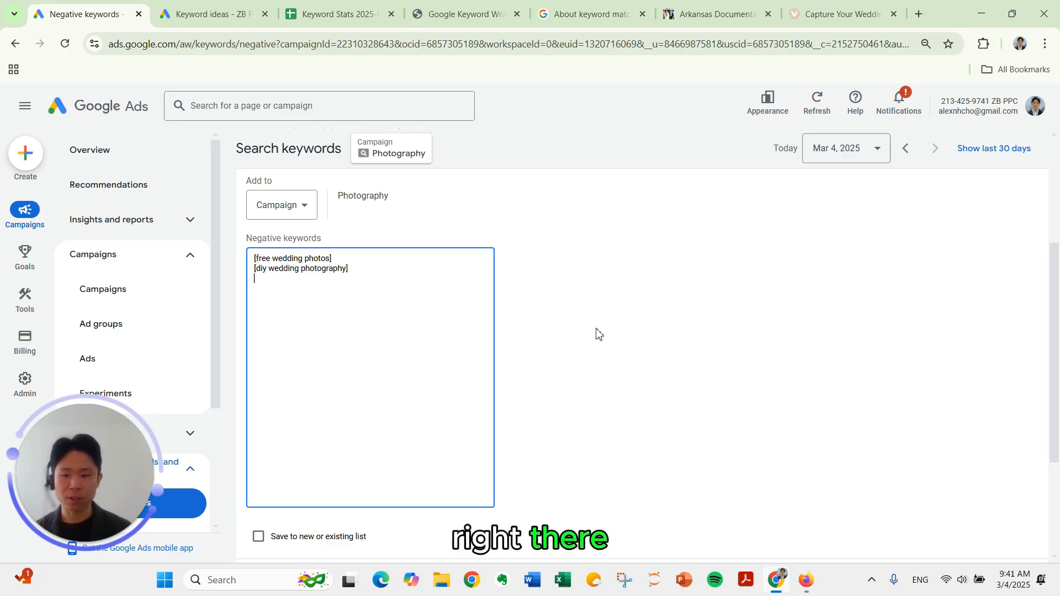
Add [wedding photography jobs] and [newborn photography] as further exact-match entries on their own lines in the negative keywords list.
{"action": "type", "text": "["}
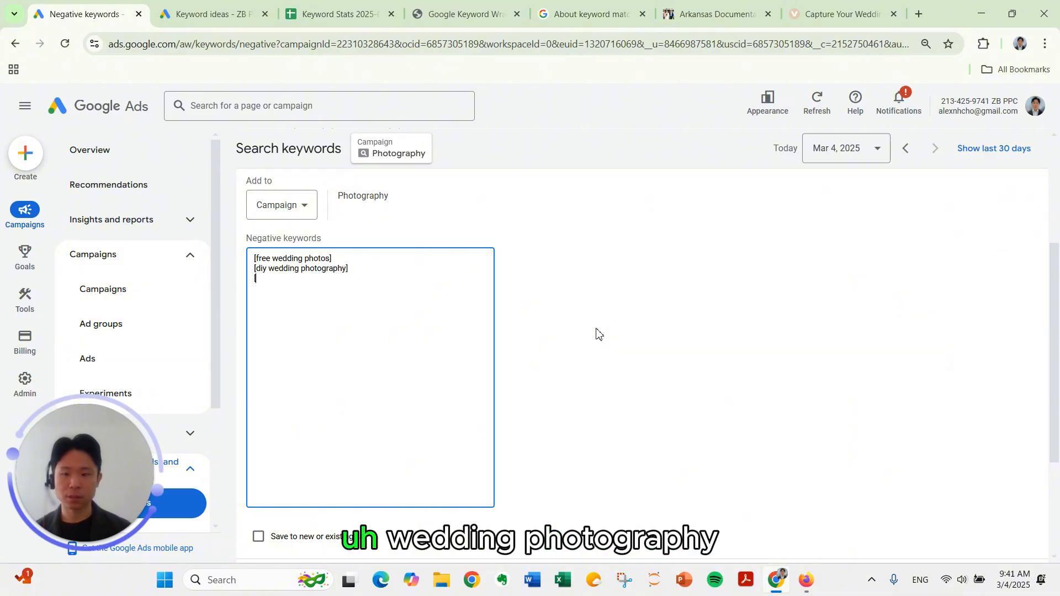
{"action": "type", "text": "wedding photography jobs"}
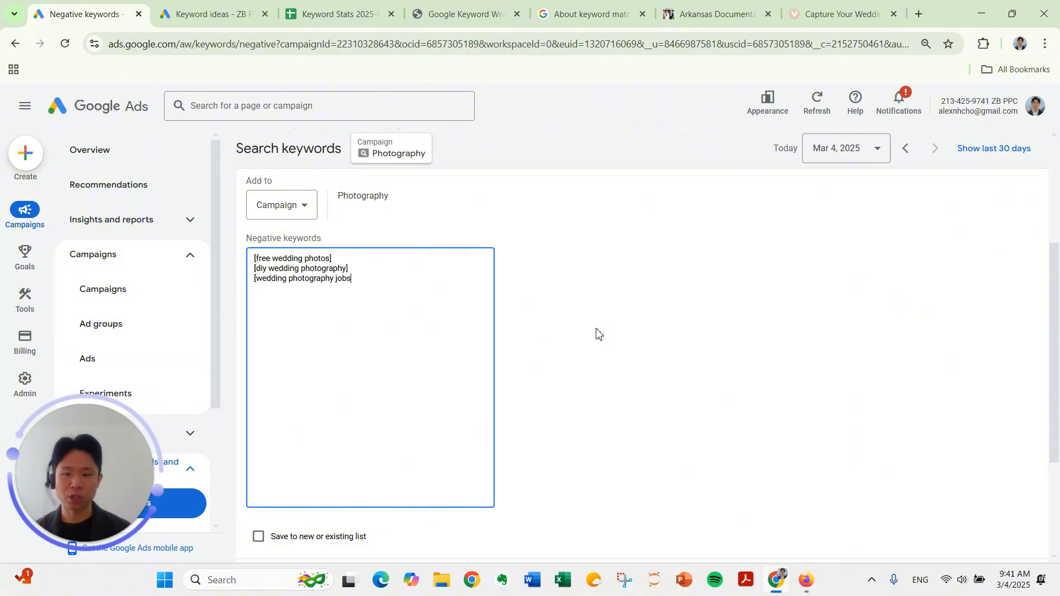
{"action": "type", "text": "]"}
{"action": "key", "text": "Return"}
{"action": "type", "text": "["}
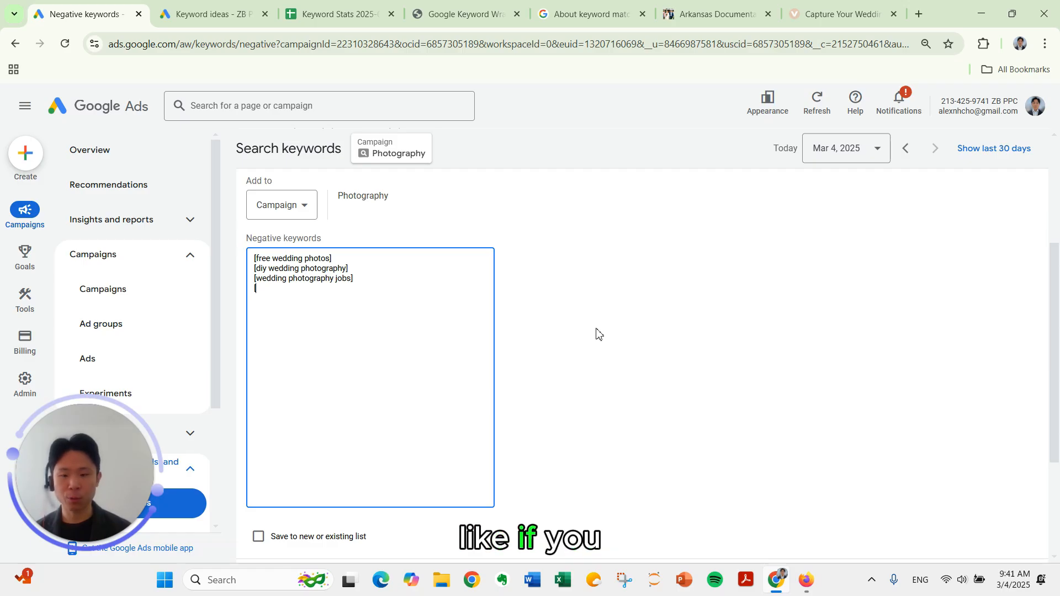
{"action": "type", "text": "newborn poot"}
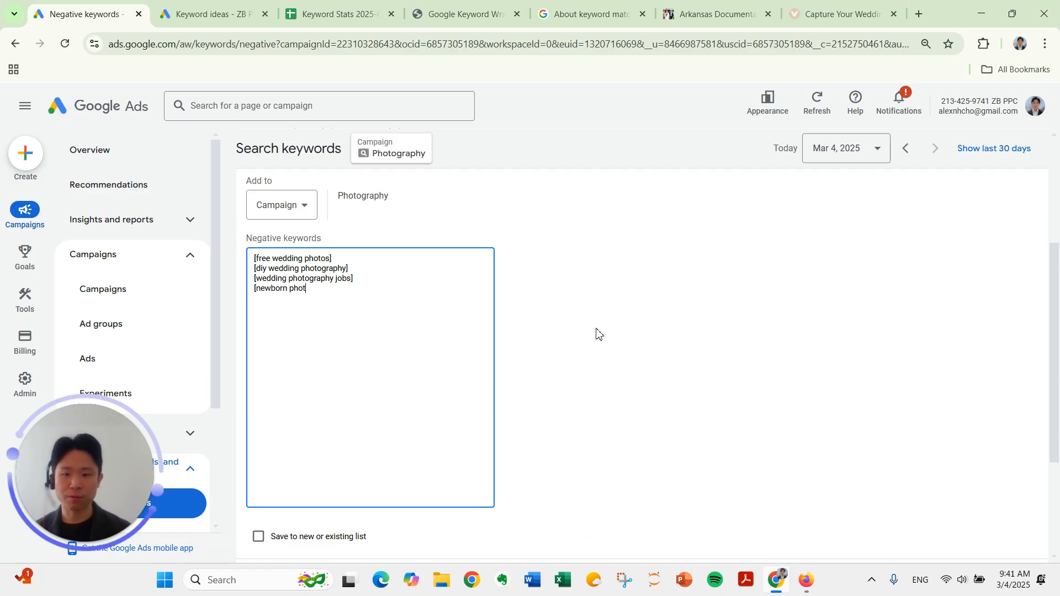
{"action": "type", "text": "ography"}
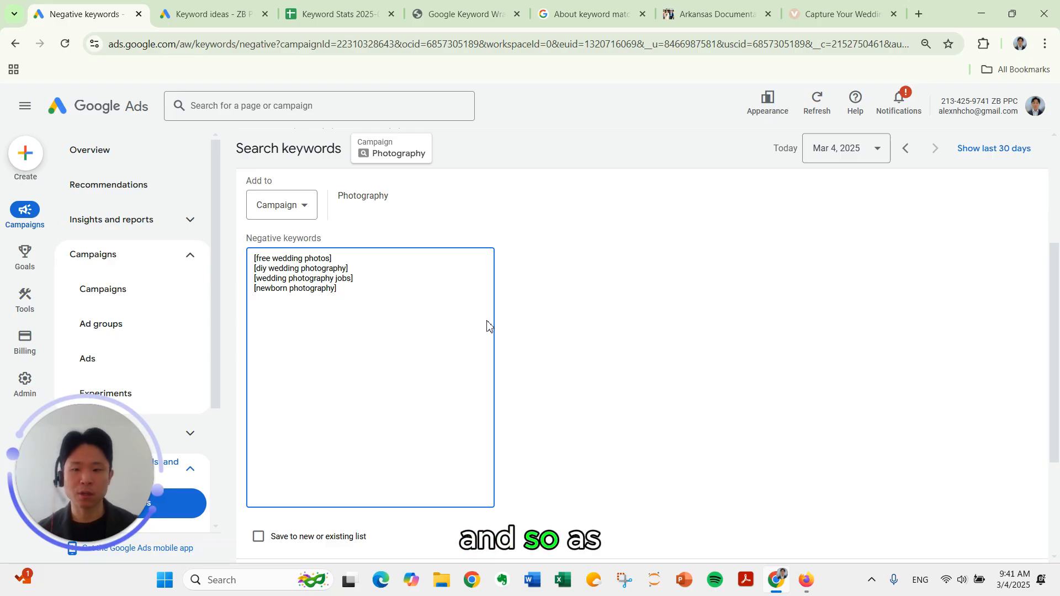
Review the newborn photography entry and save the negative keywords to the Photography campaign without storing them in a list.
{"action": "triple_click", "coordinate": [375, 286]}
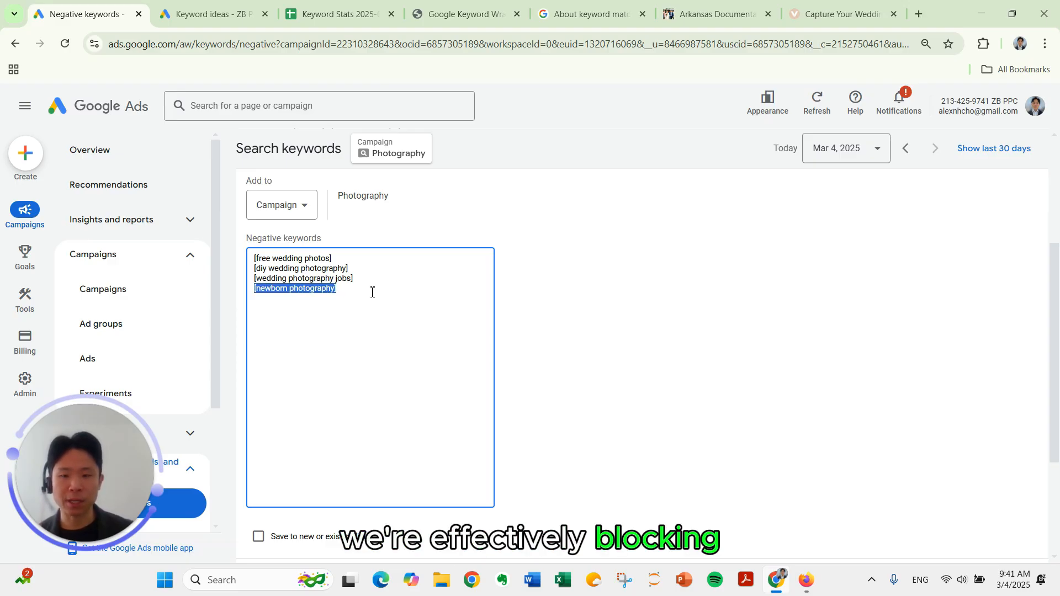
{"action": "left_click", "coordinate": [372, 293]}
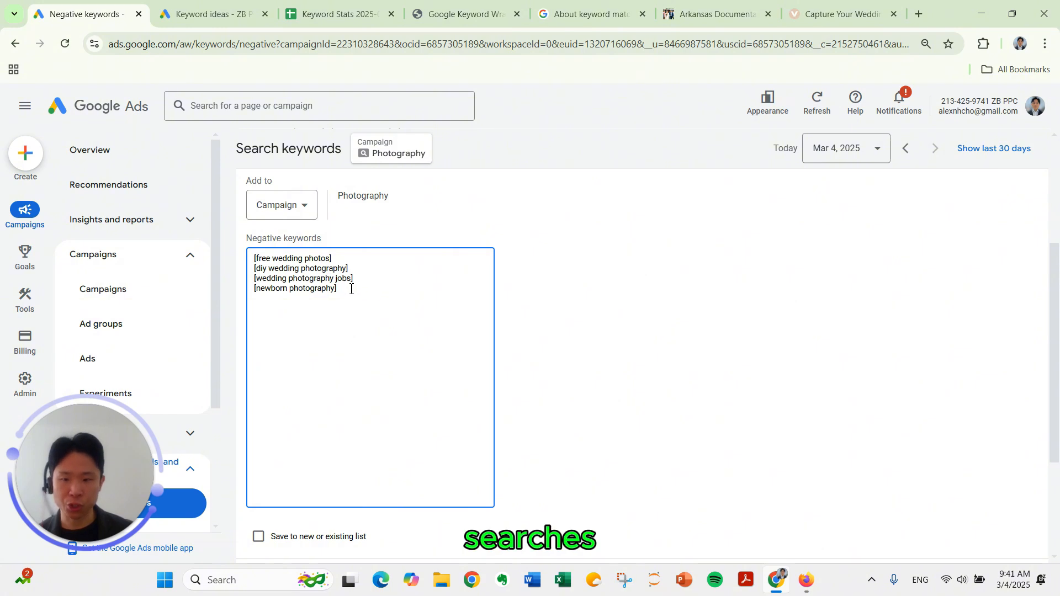
{"action": "left_click_drag", "start_coordinate": [256, 289], "coordinate": [337, 289]}
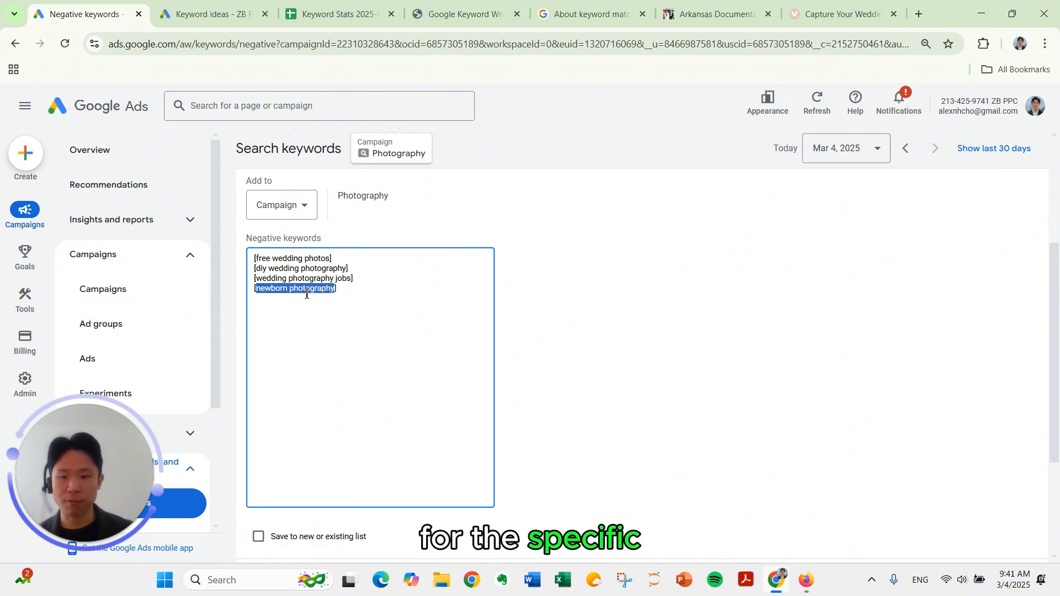
{"action": "left_click", "coordinate": [348, 293]}
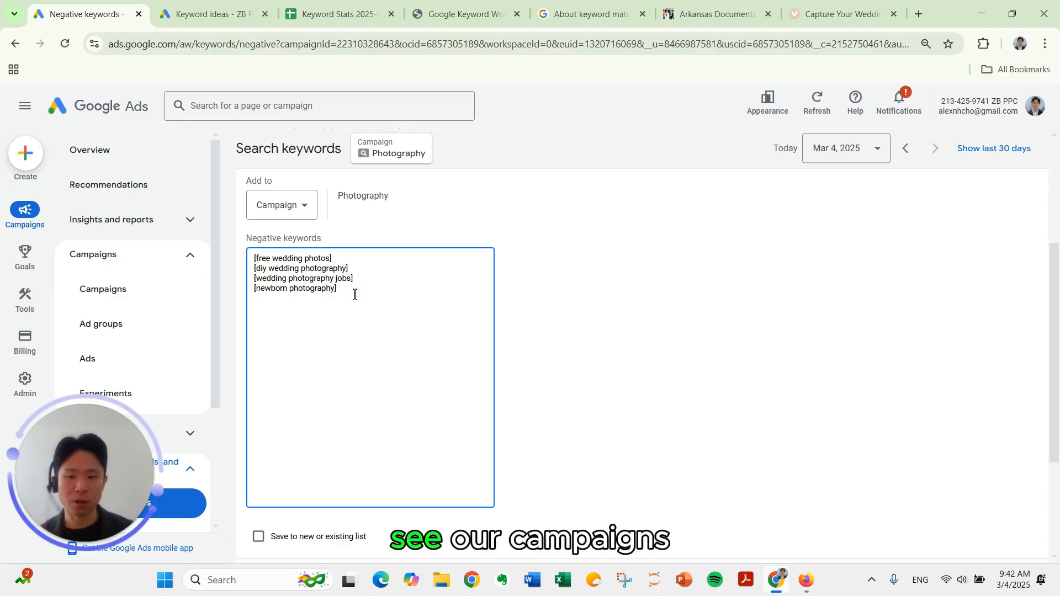
{"action": "scroll", "coordinate": [497, 370], "scroll_direction": "down", "scroll_amount": 1}
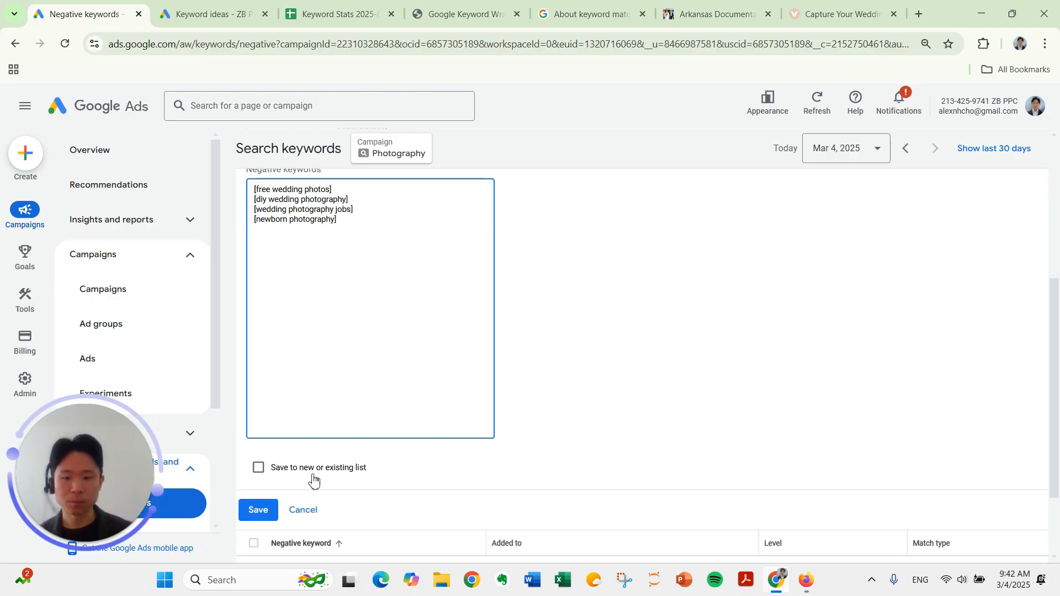
{"action": "left_click", "coordinate": [269, 515]}
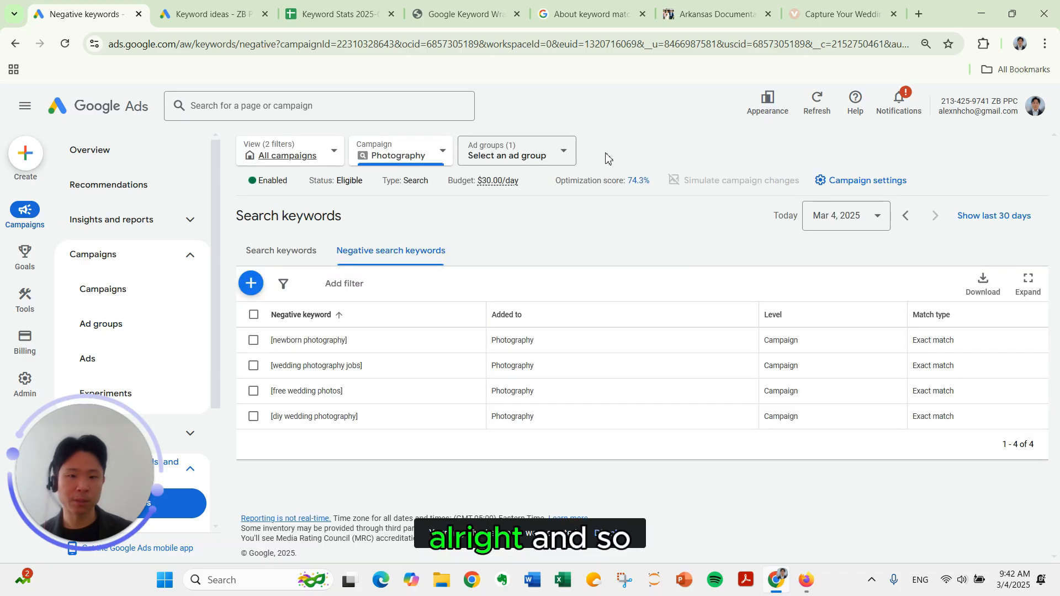